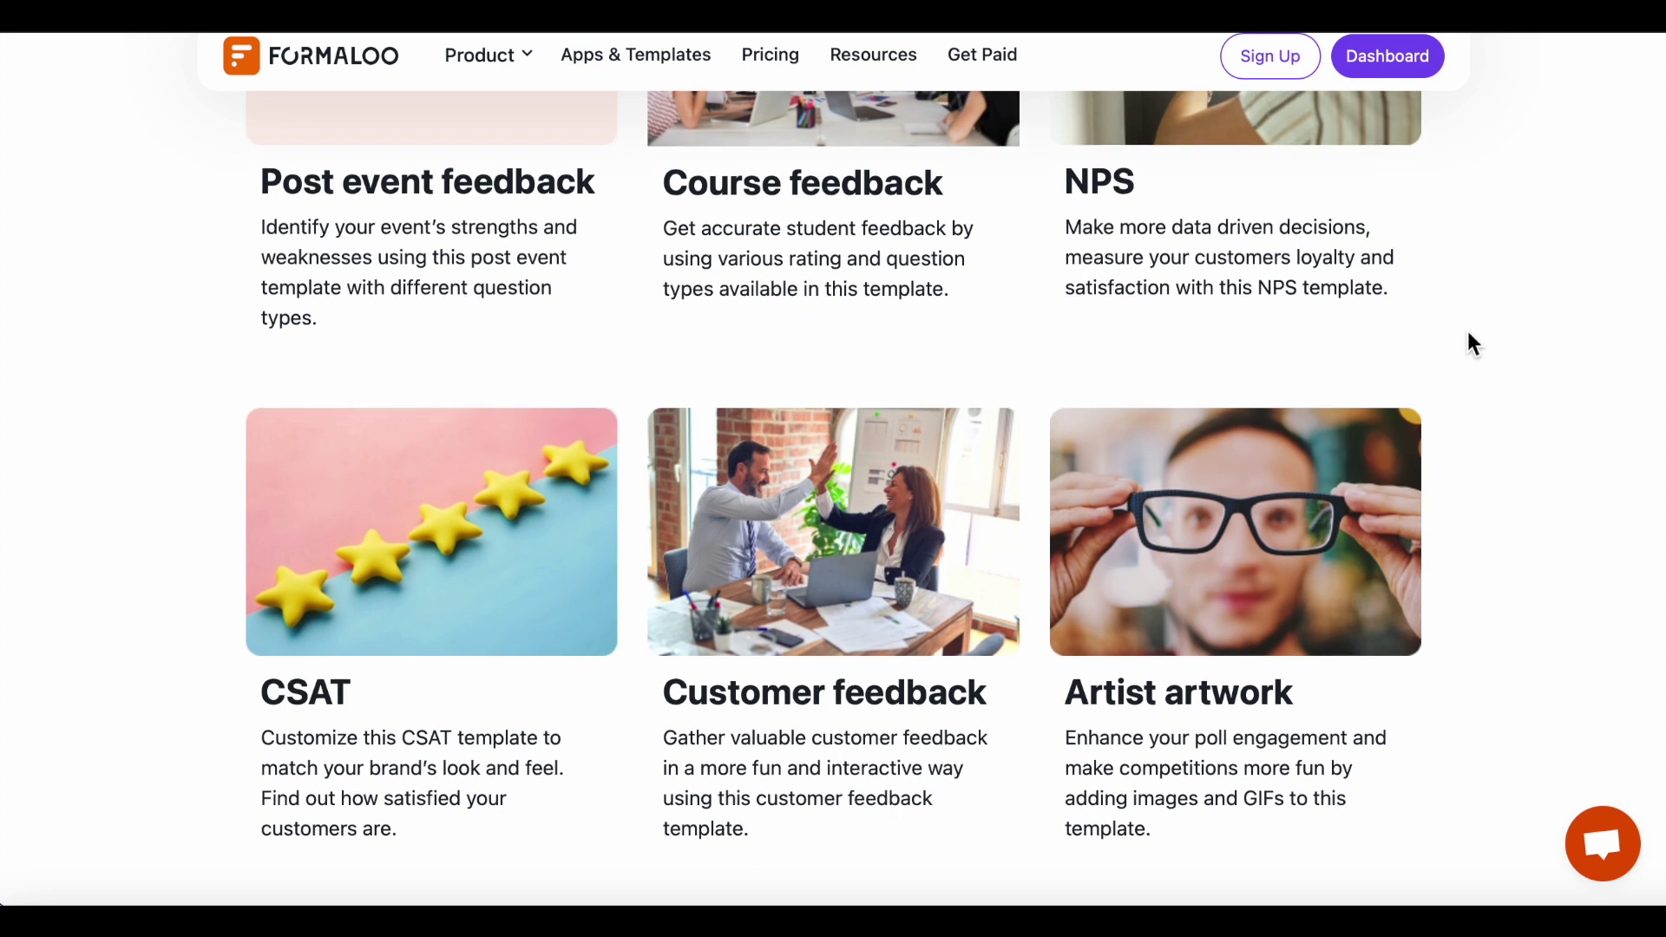
Scroll the feedback template examples down to the 'Integrate with your favorite tools' section.
scroll(1468, 333, down, 3)
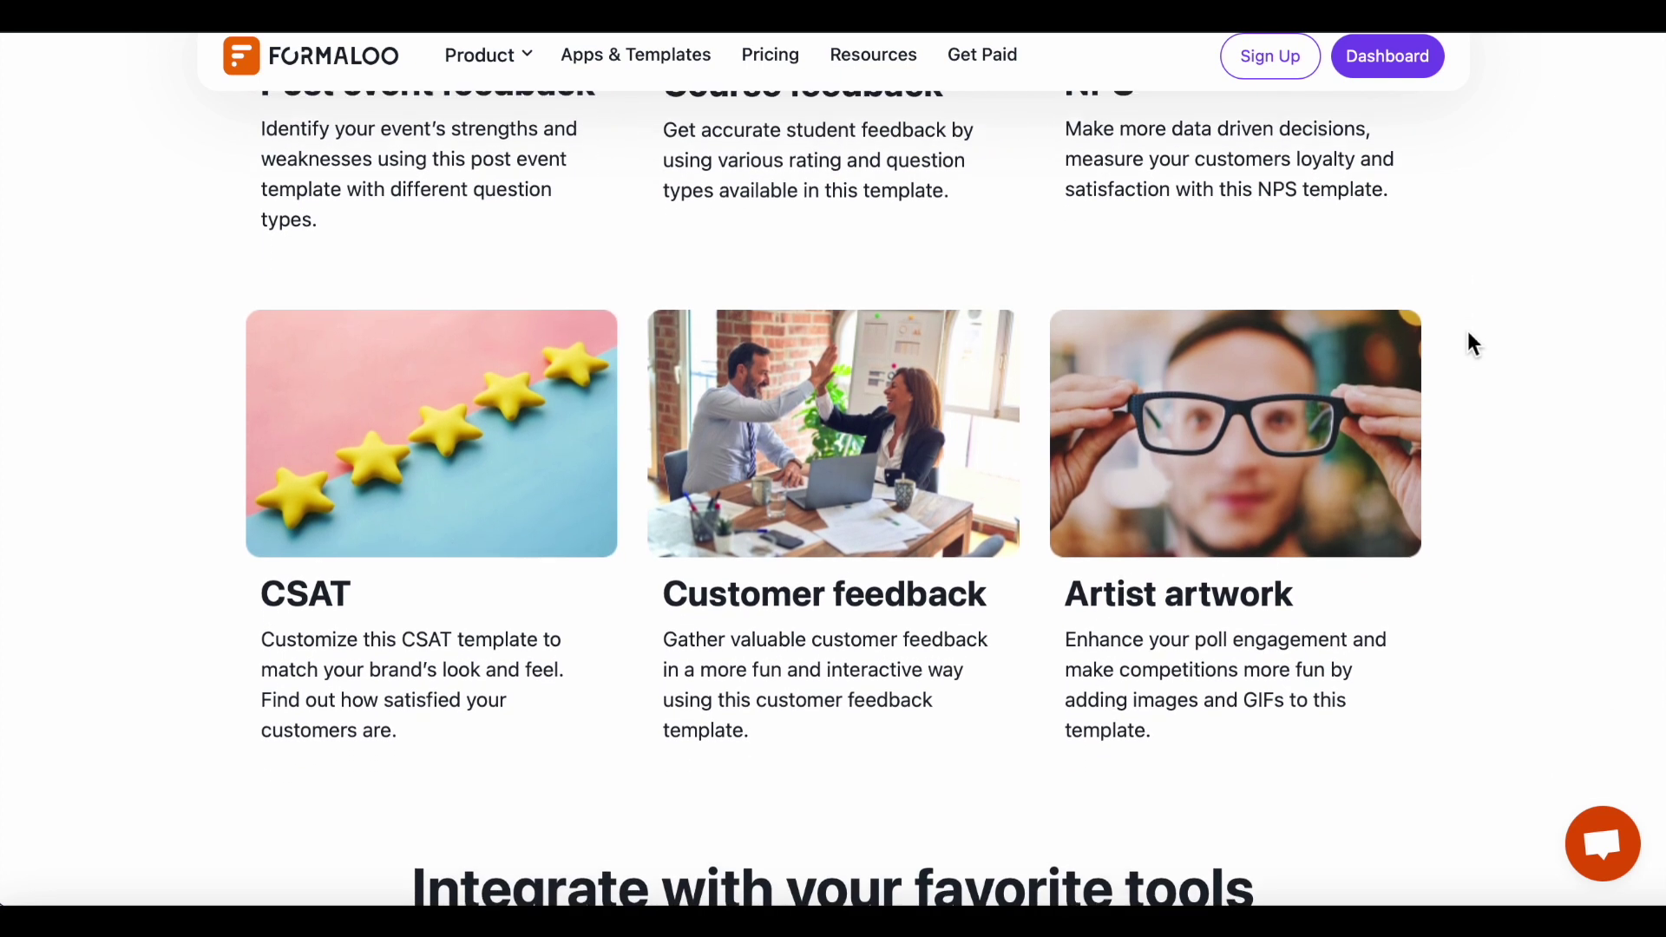
scroll(1468, 333, down, 3)
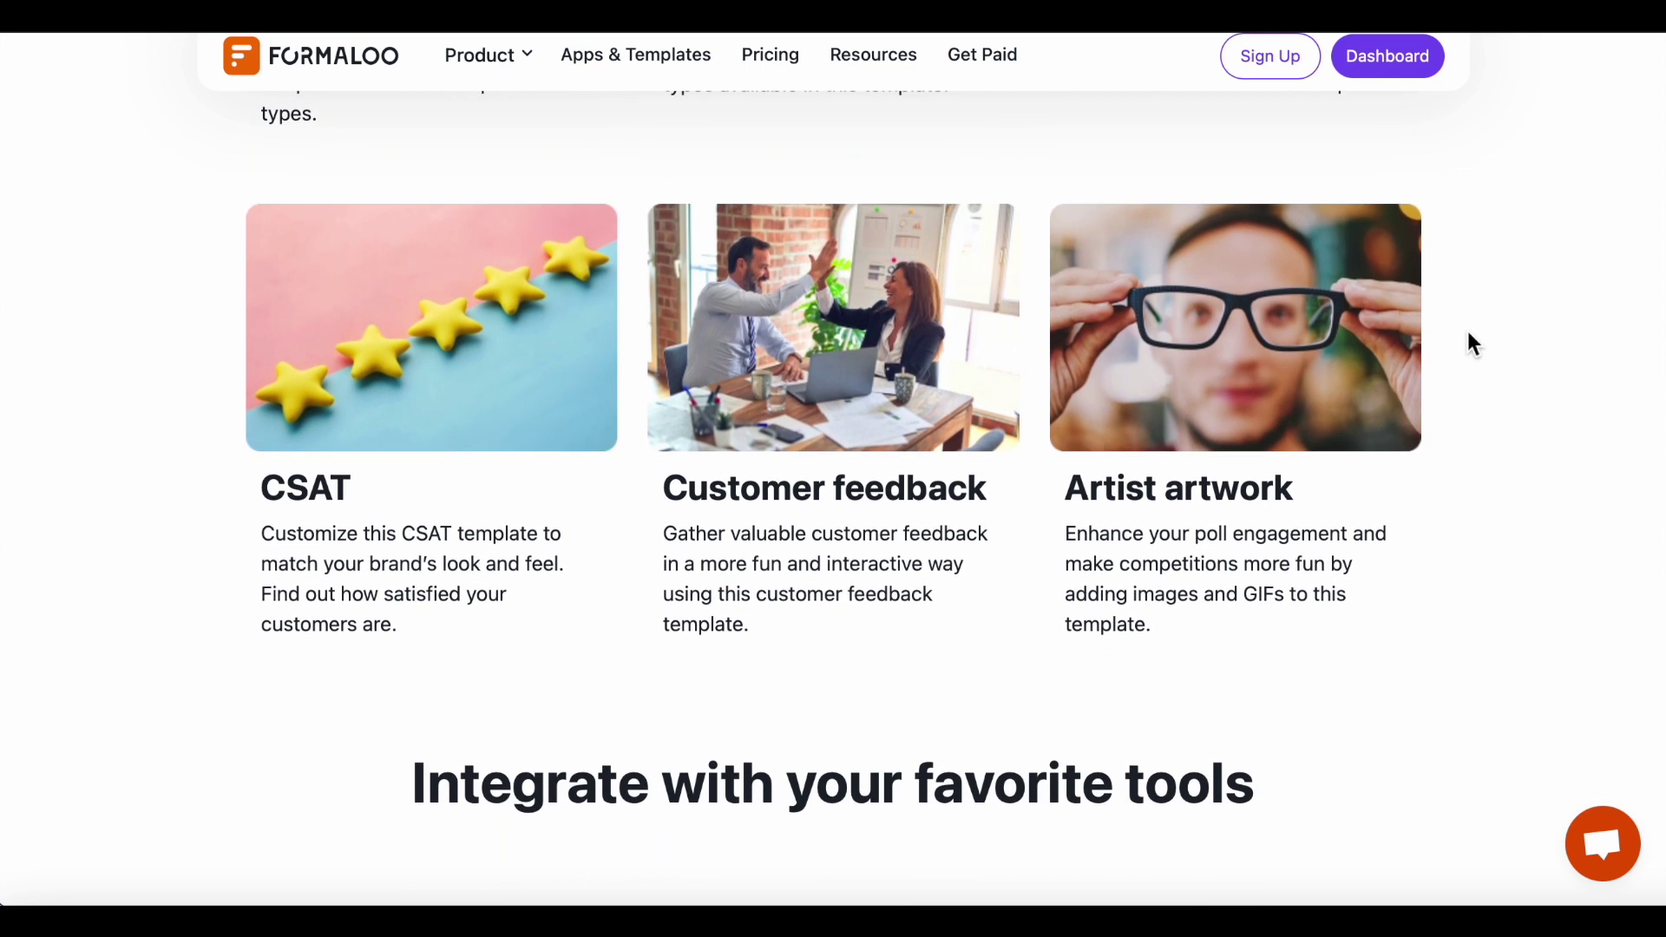
scroll(1473, 345, down, 2)
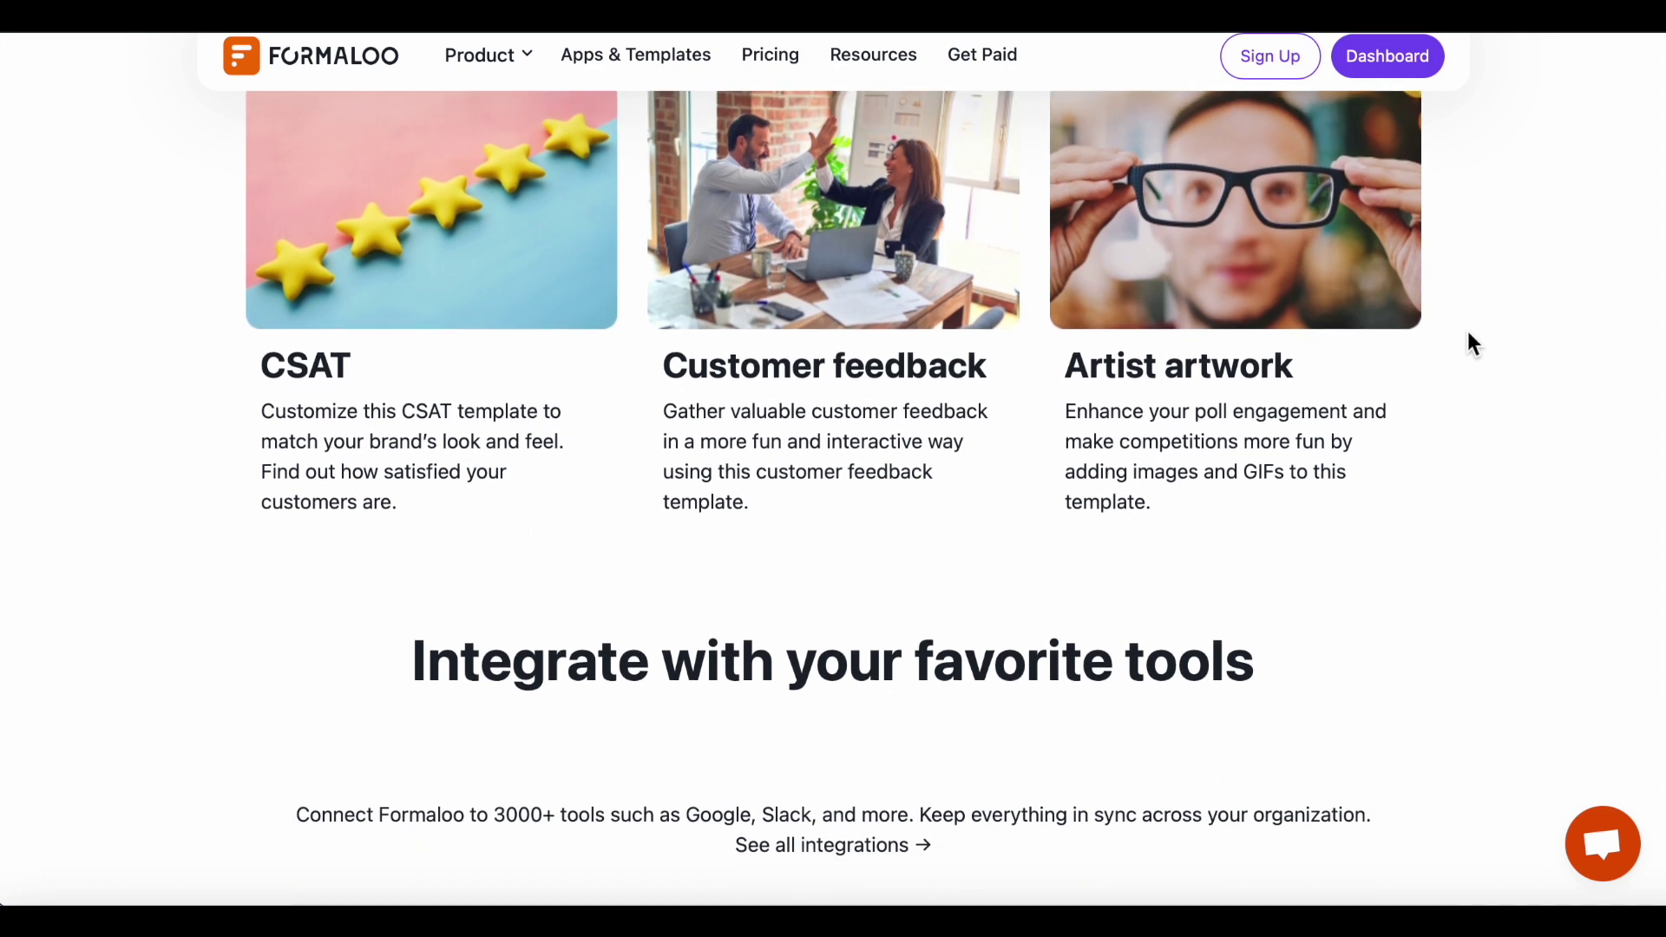
scroll(1473, 344, down, 3)
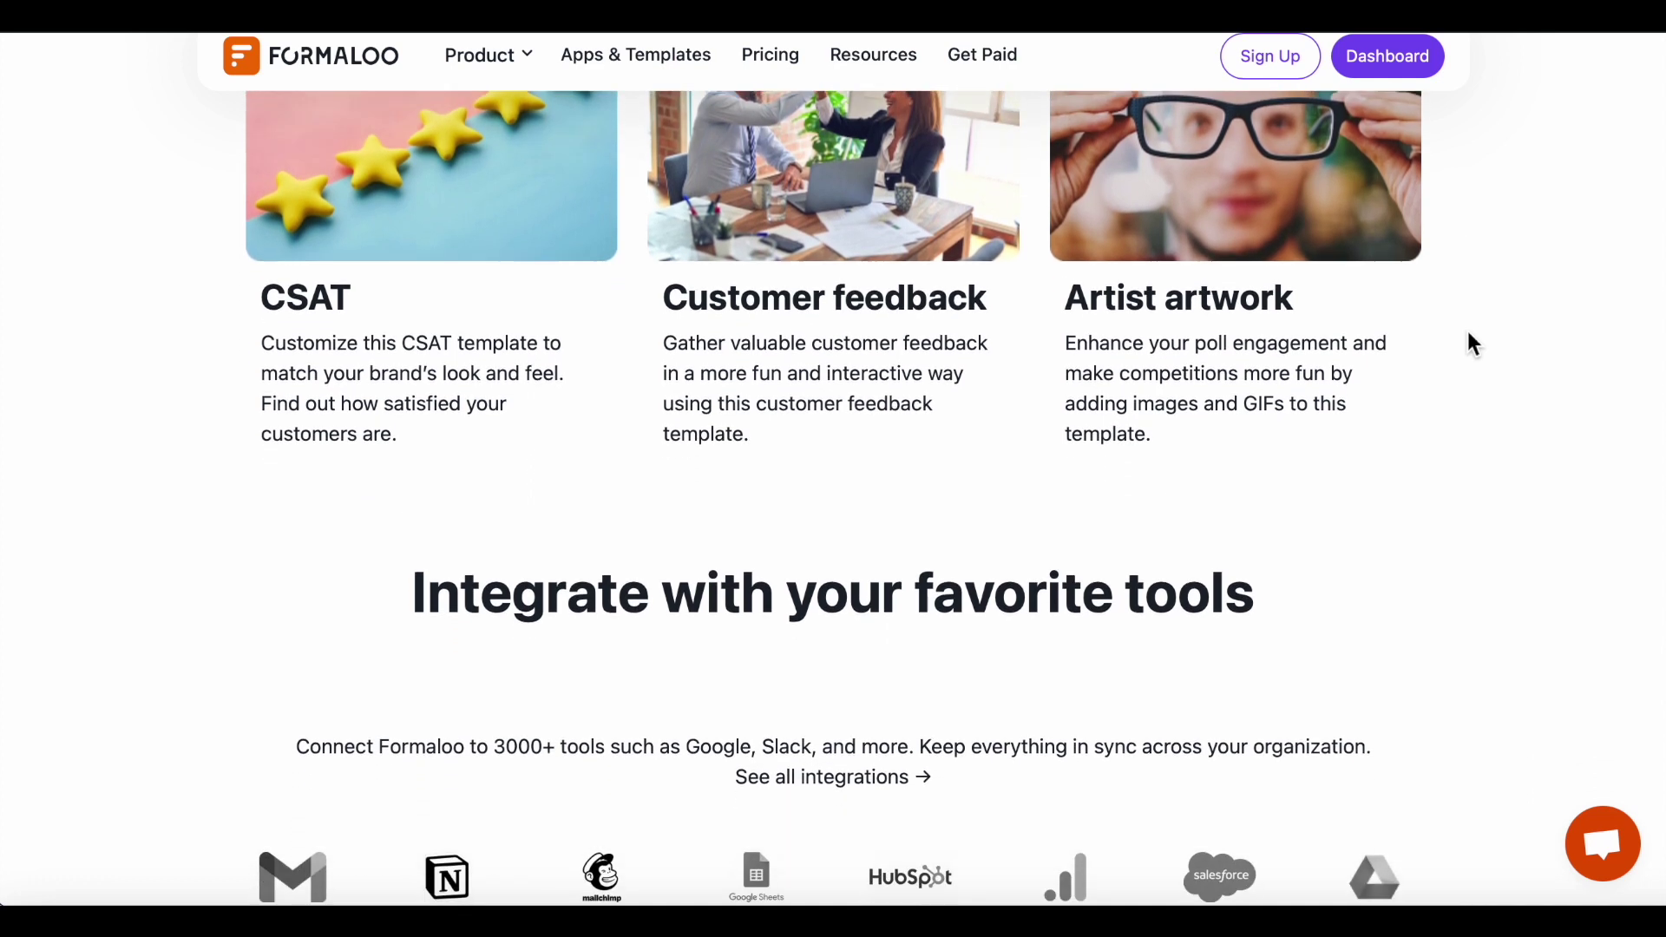
scroll(1467, 333, down, 3)
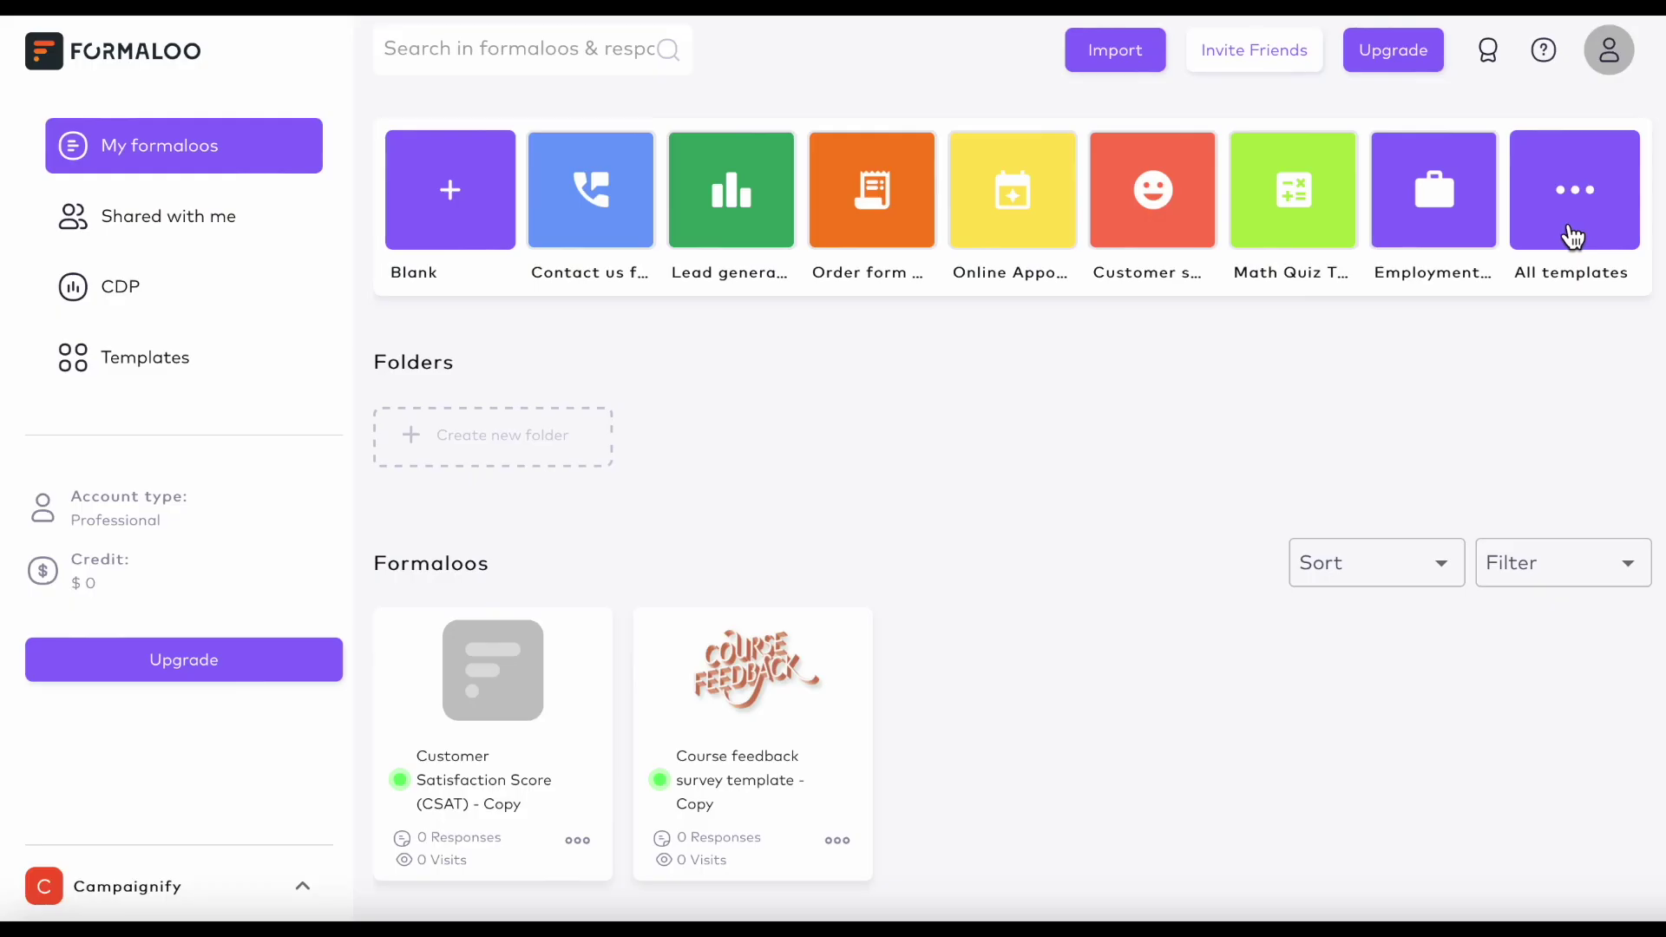
Open the template gallery and browse the 'course' template search results.
click(1574, 237)
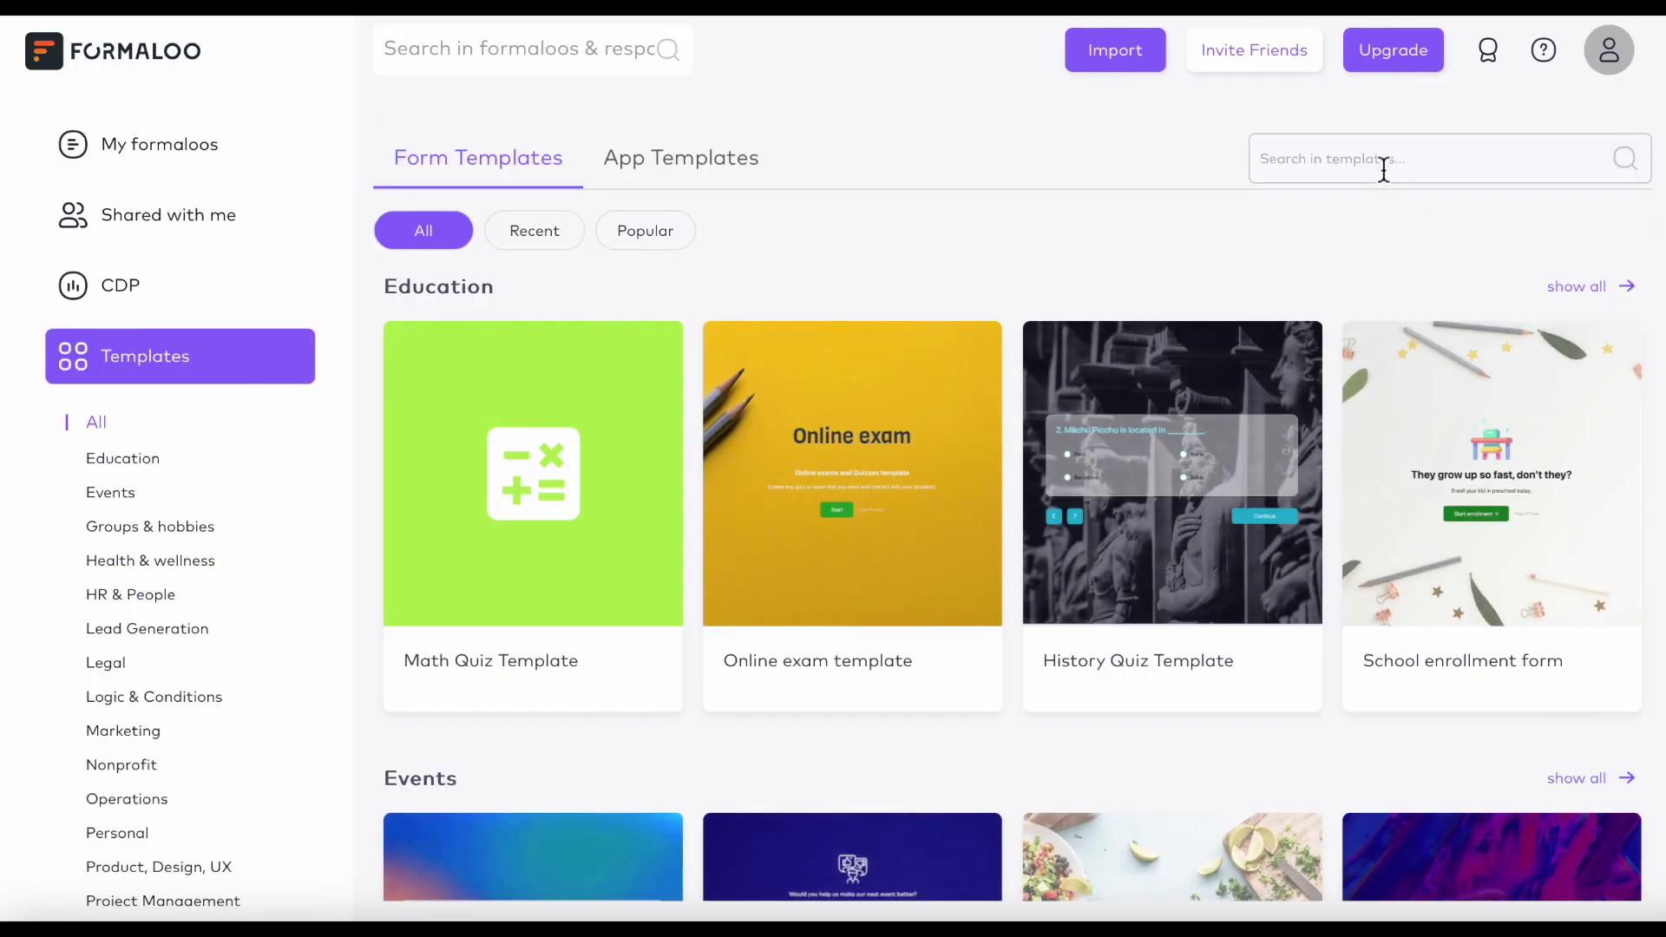
mouse_move(1195, 356)
scroll(1198, 356, down, 3)
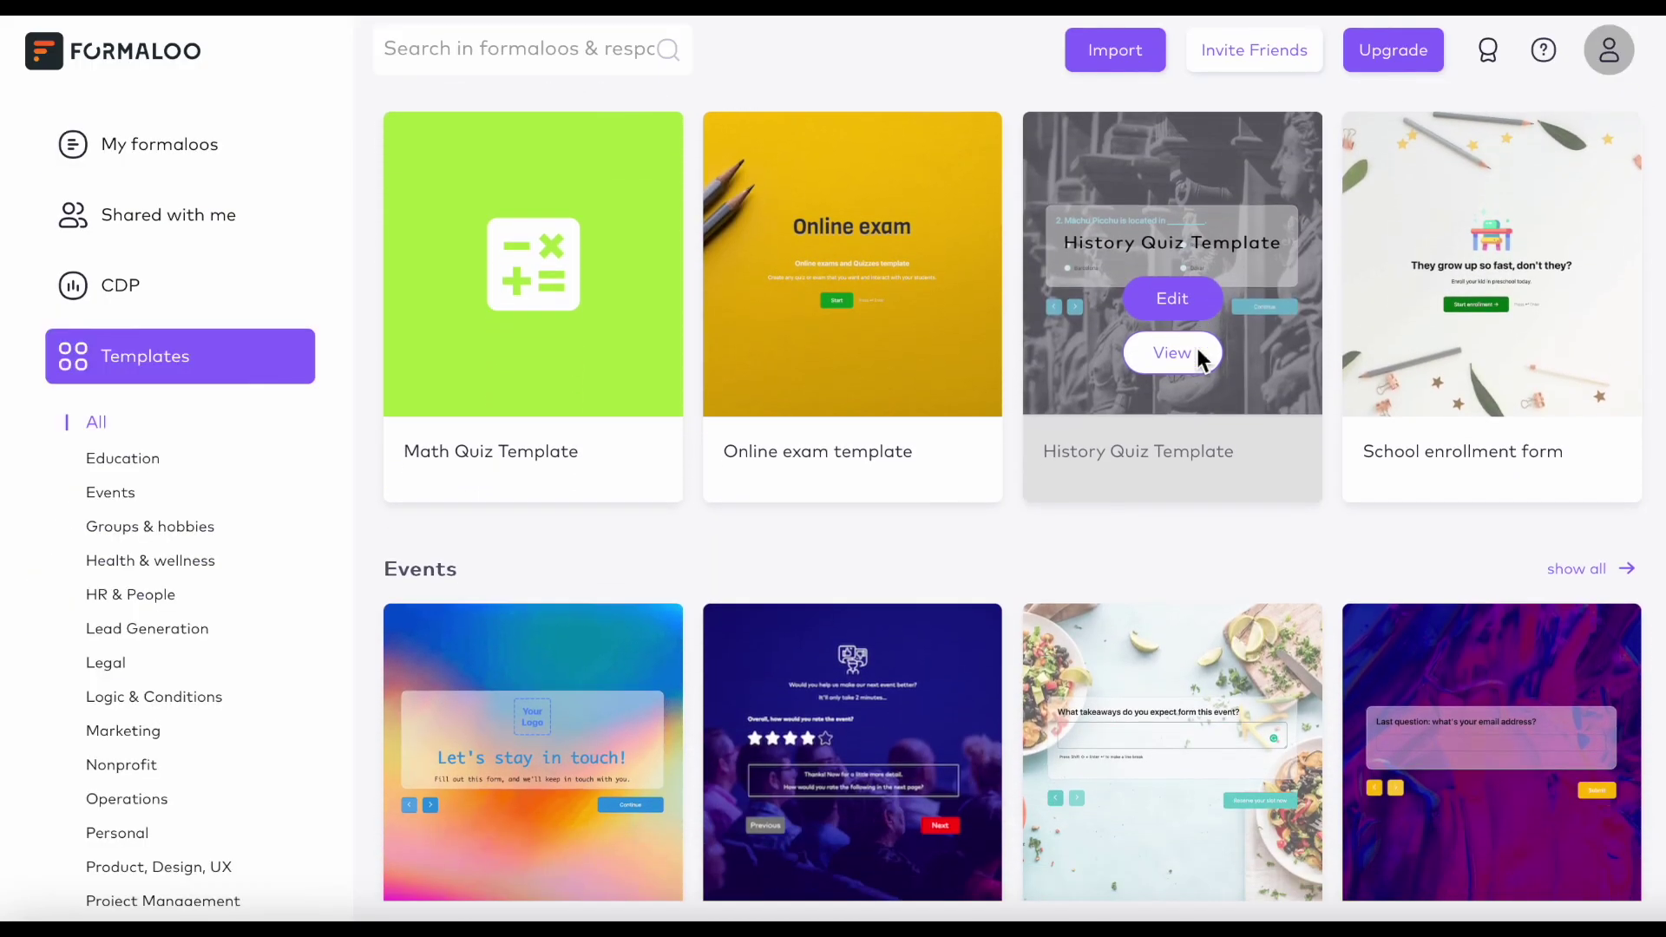
scroll(1201, 363, down, 3)
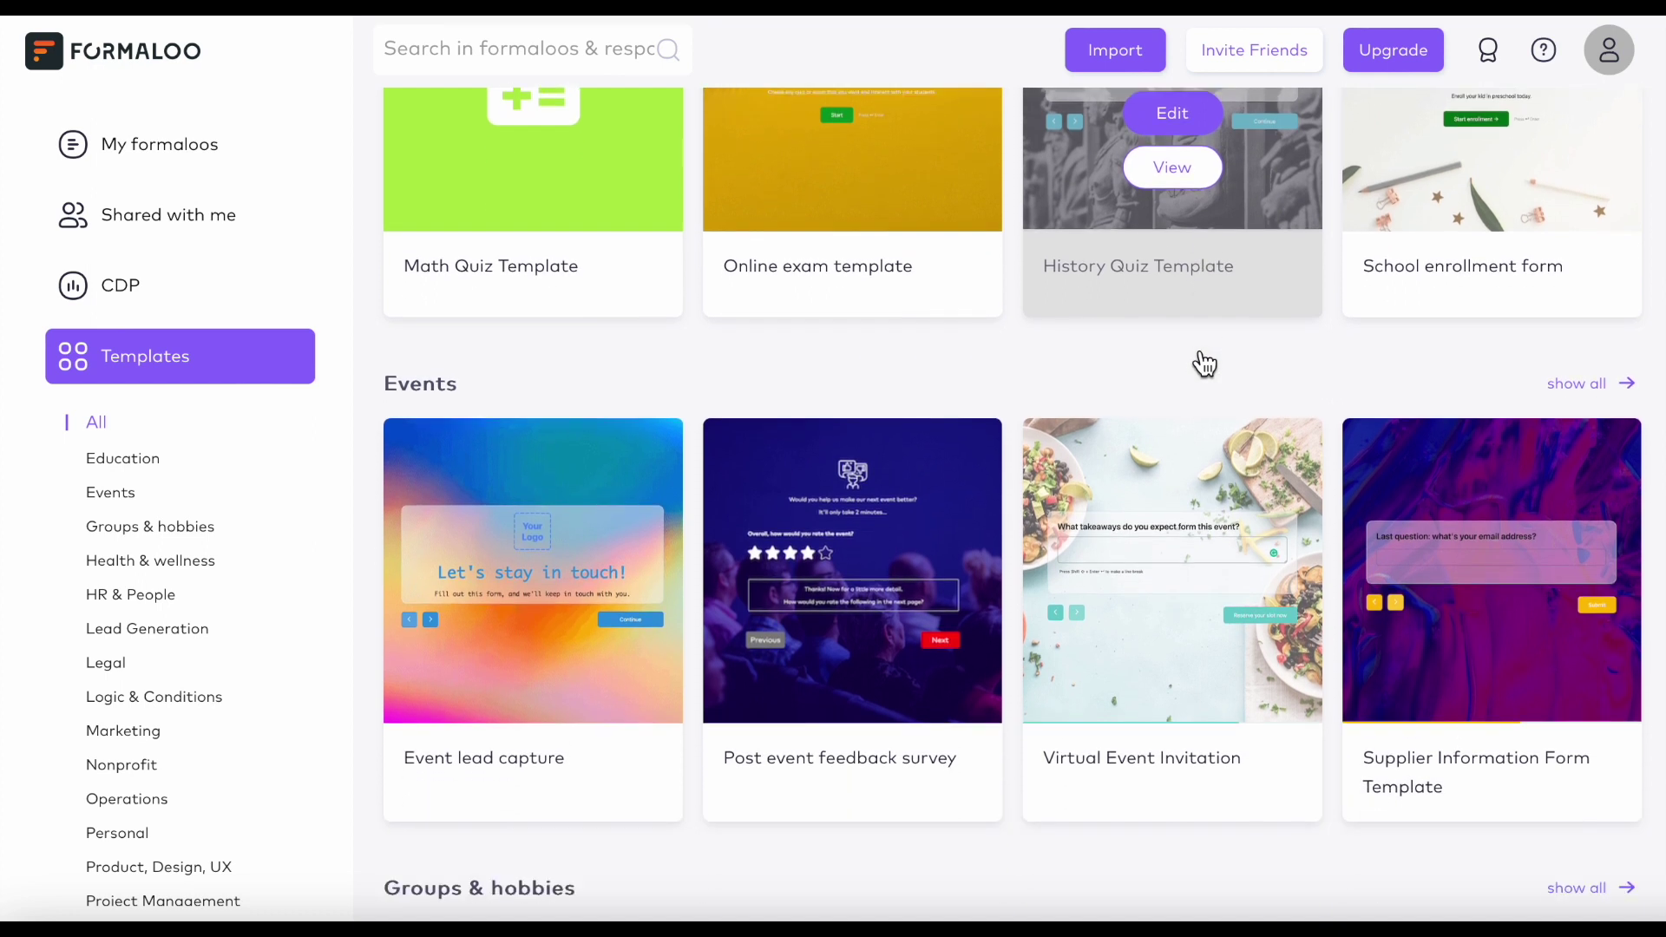
scroll(1200, 358, down, 2)
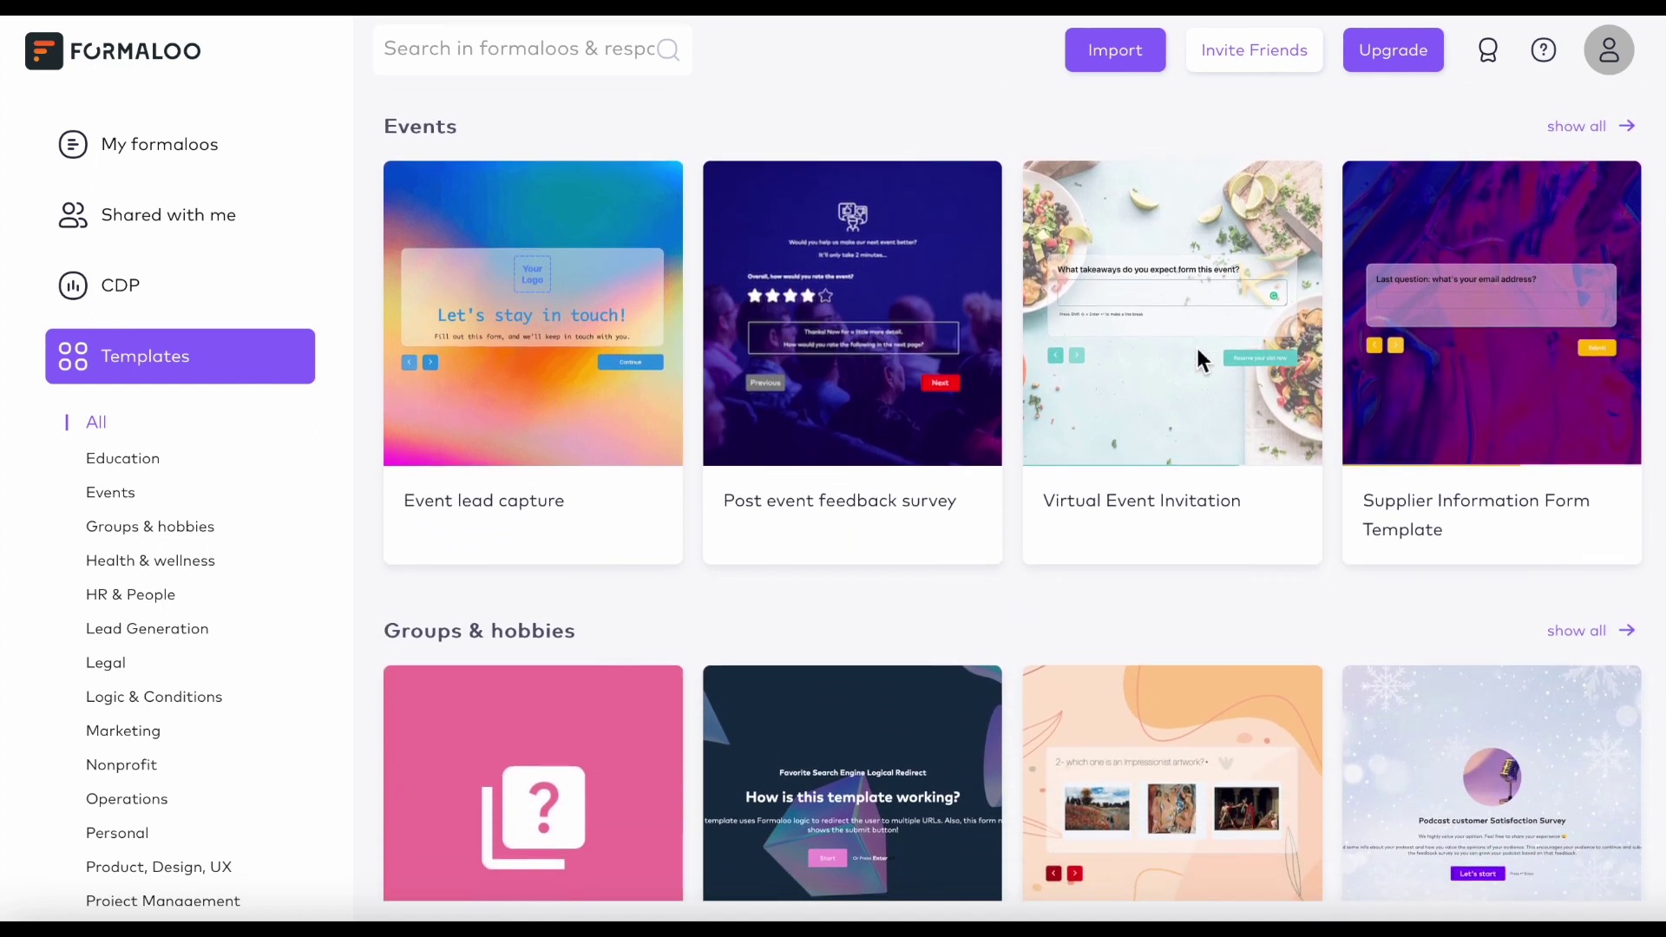
scroll(1200, 361, down, 3)
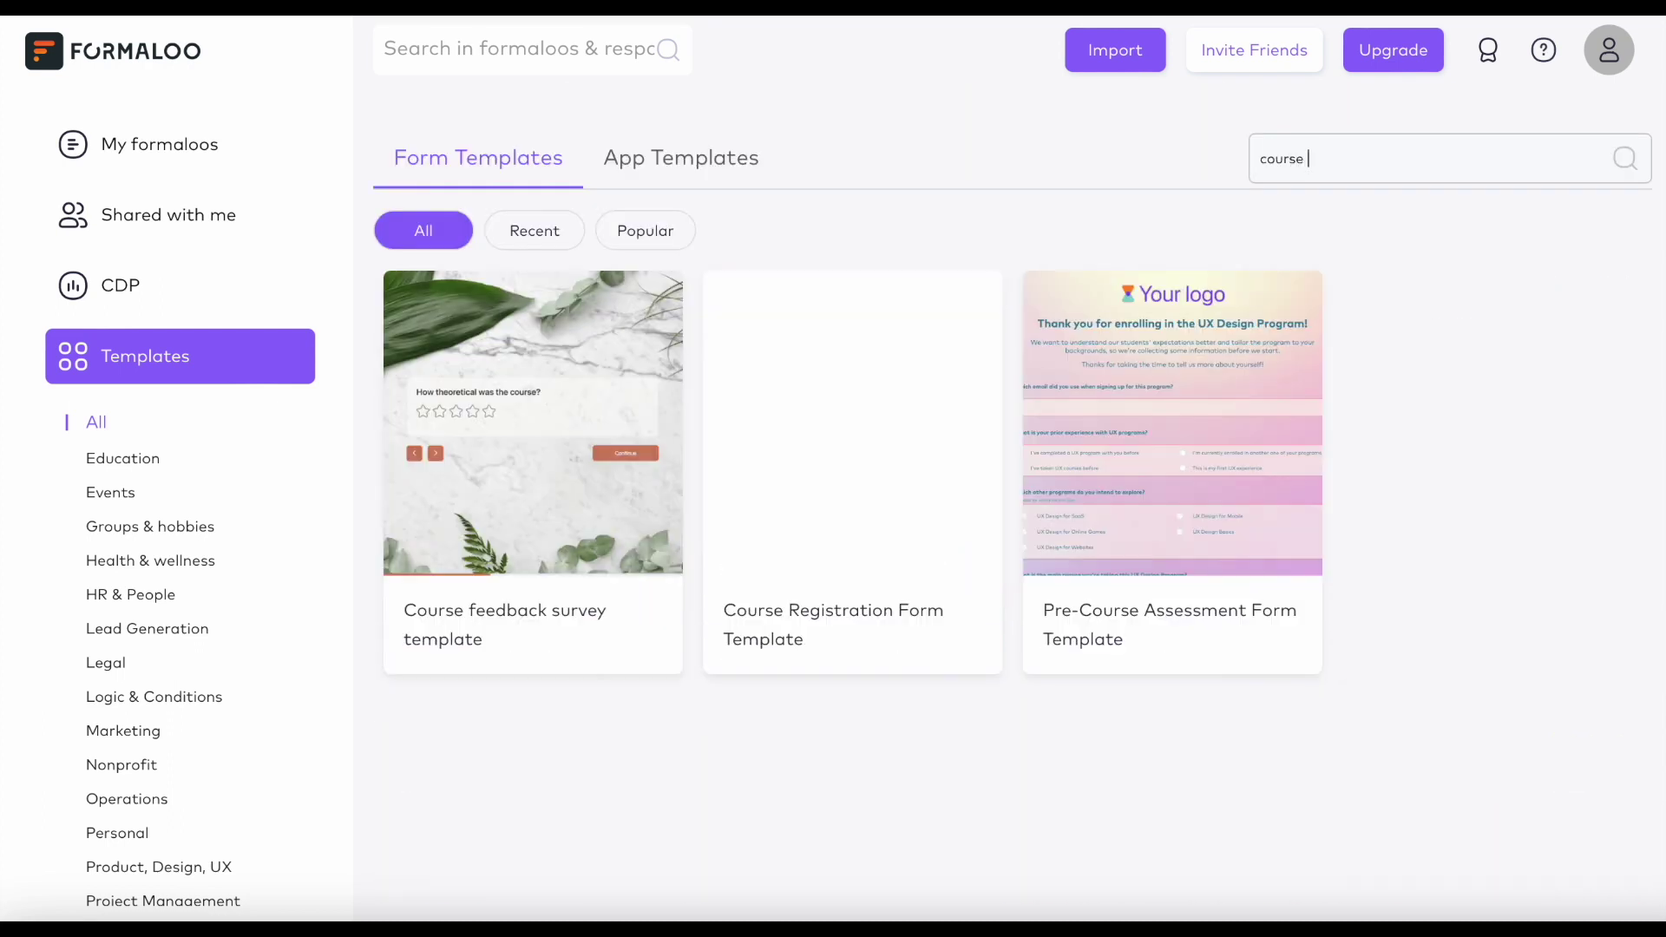
Search 'customer satis' and make an editable copy of the CSAT template.
mouse_move(614, 441)
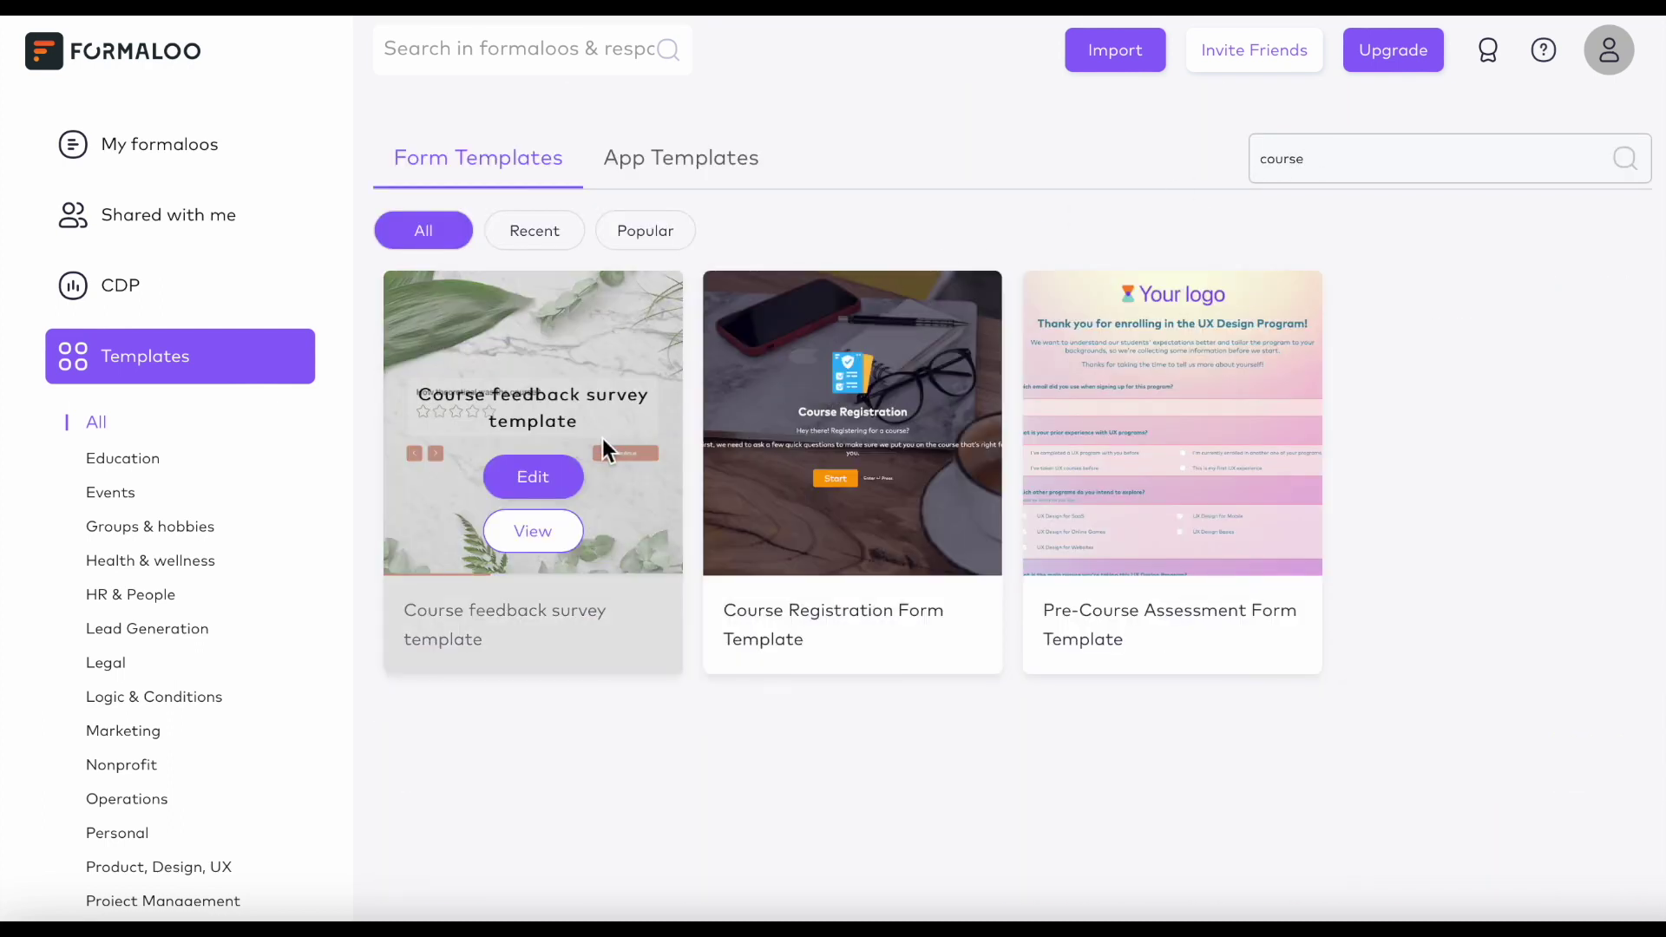
key(BackSpace)
key(BackSpace)
key(BackSpace)
key(BackSpace)
key(BackSpace)
key(BackSpace)
text(us)
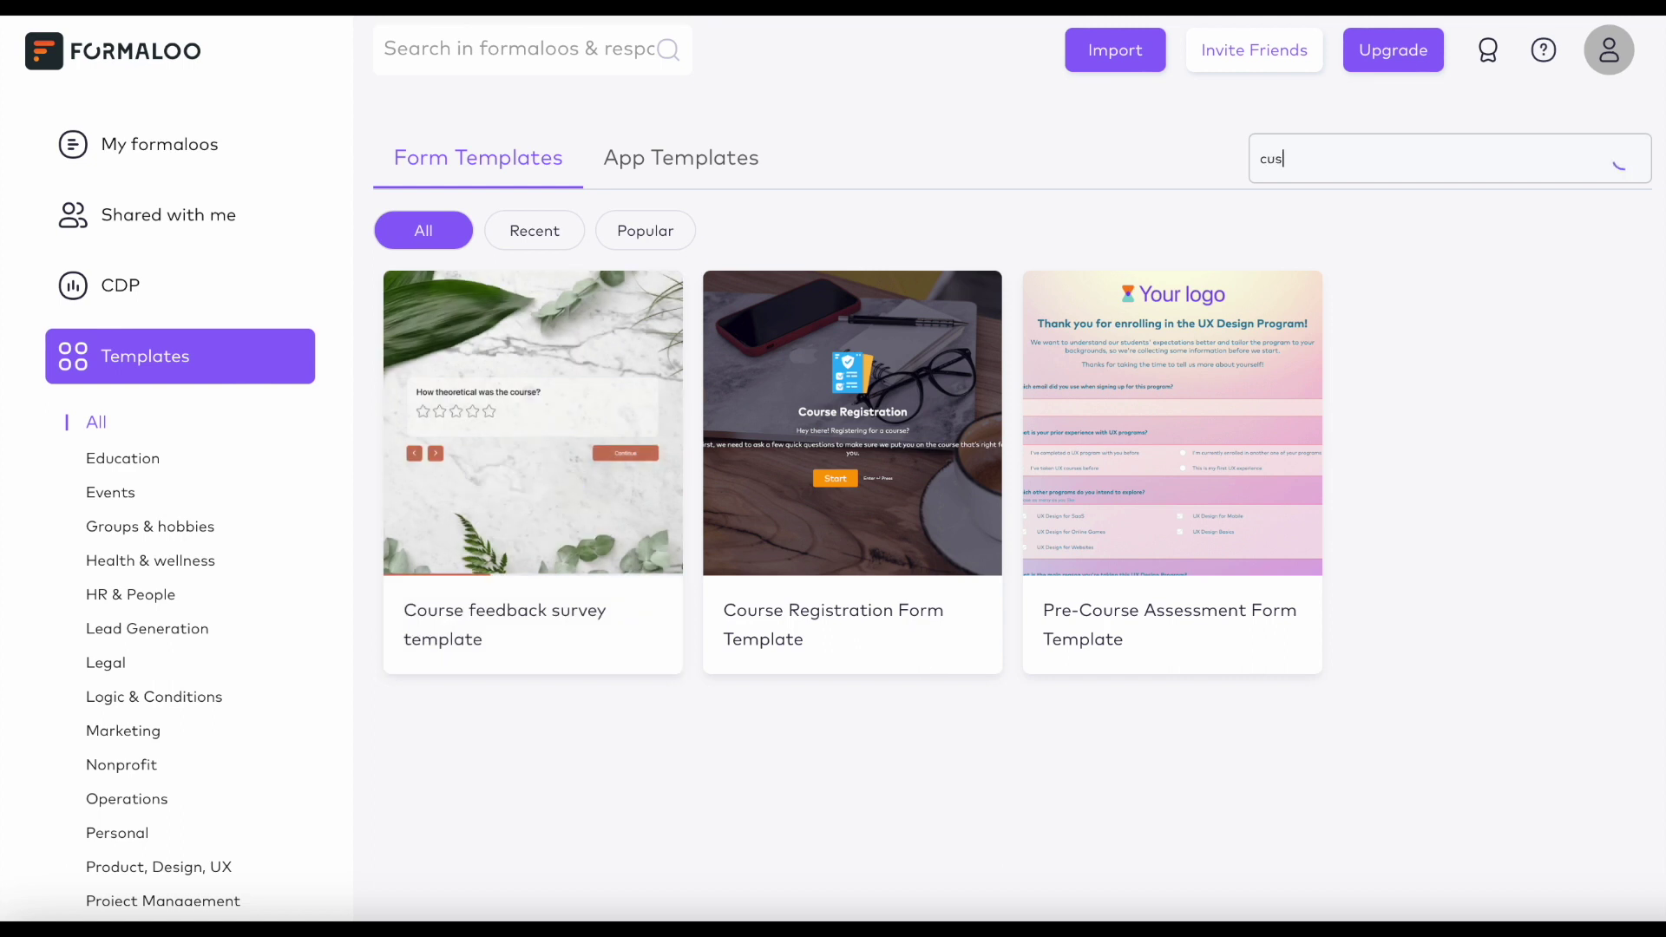
text(tomer satis)
mouse_move(1165, 316)
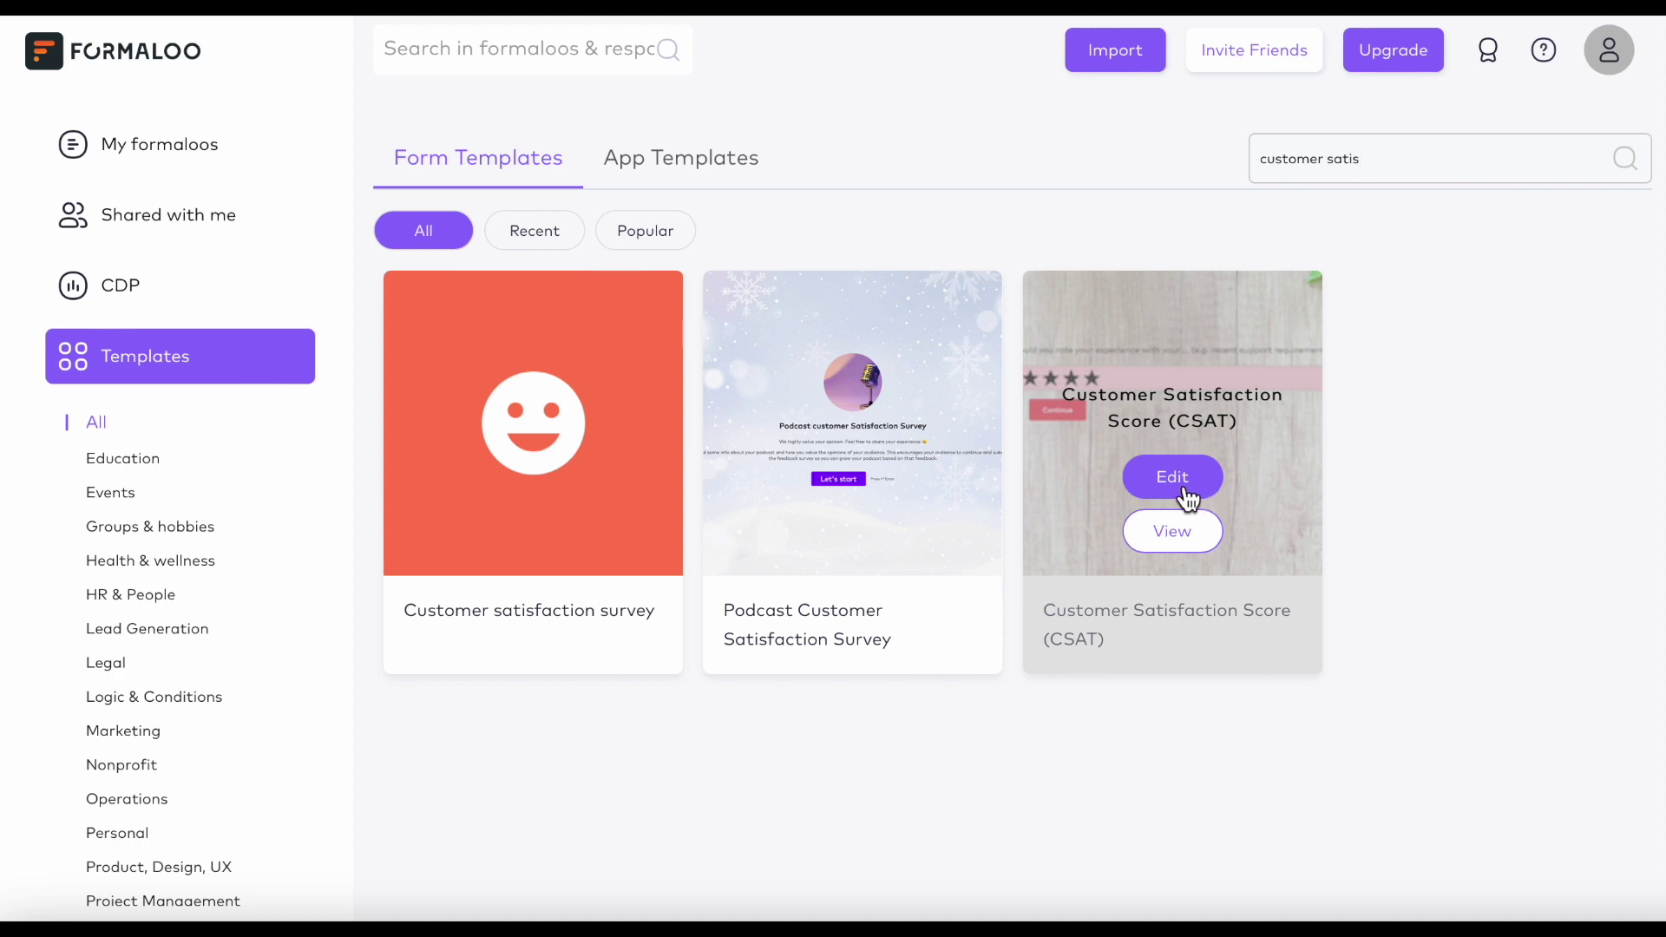
click(1176, 496)
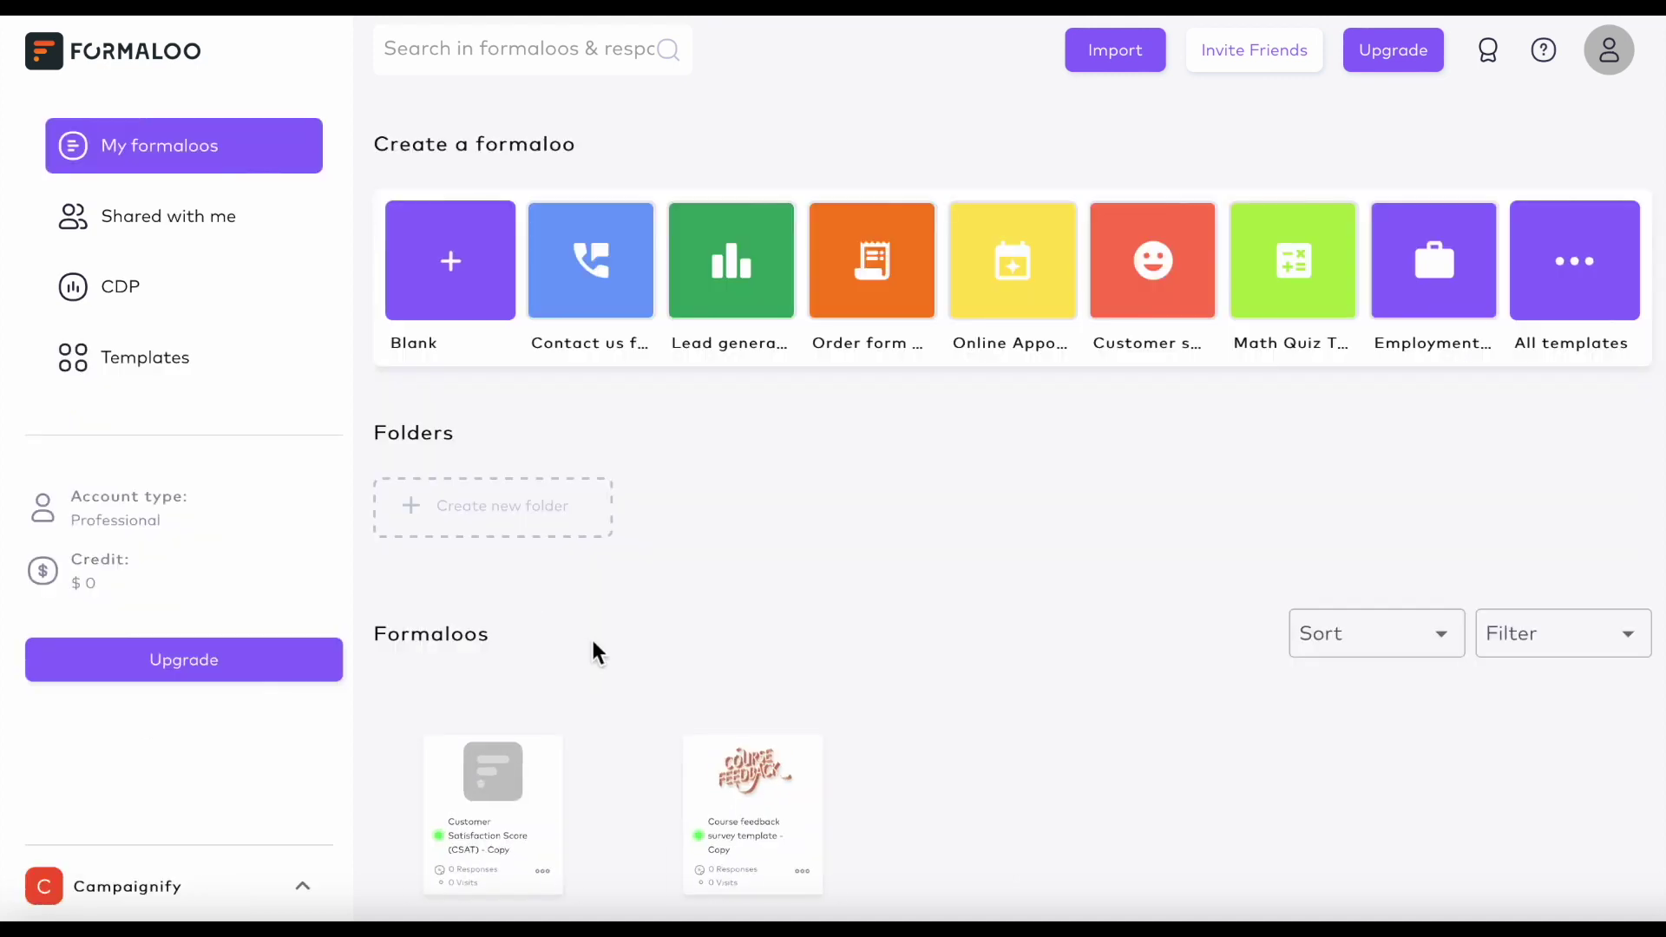
Open 'Course feedback survey template - Copy' for editing from its ••• menu.
scroll(591, 642, down, 1)
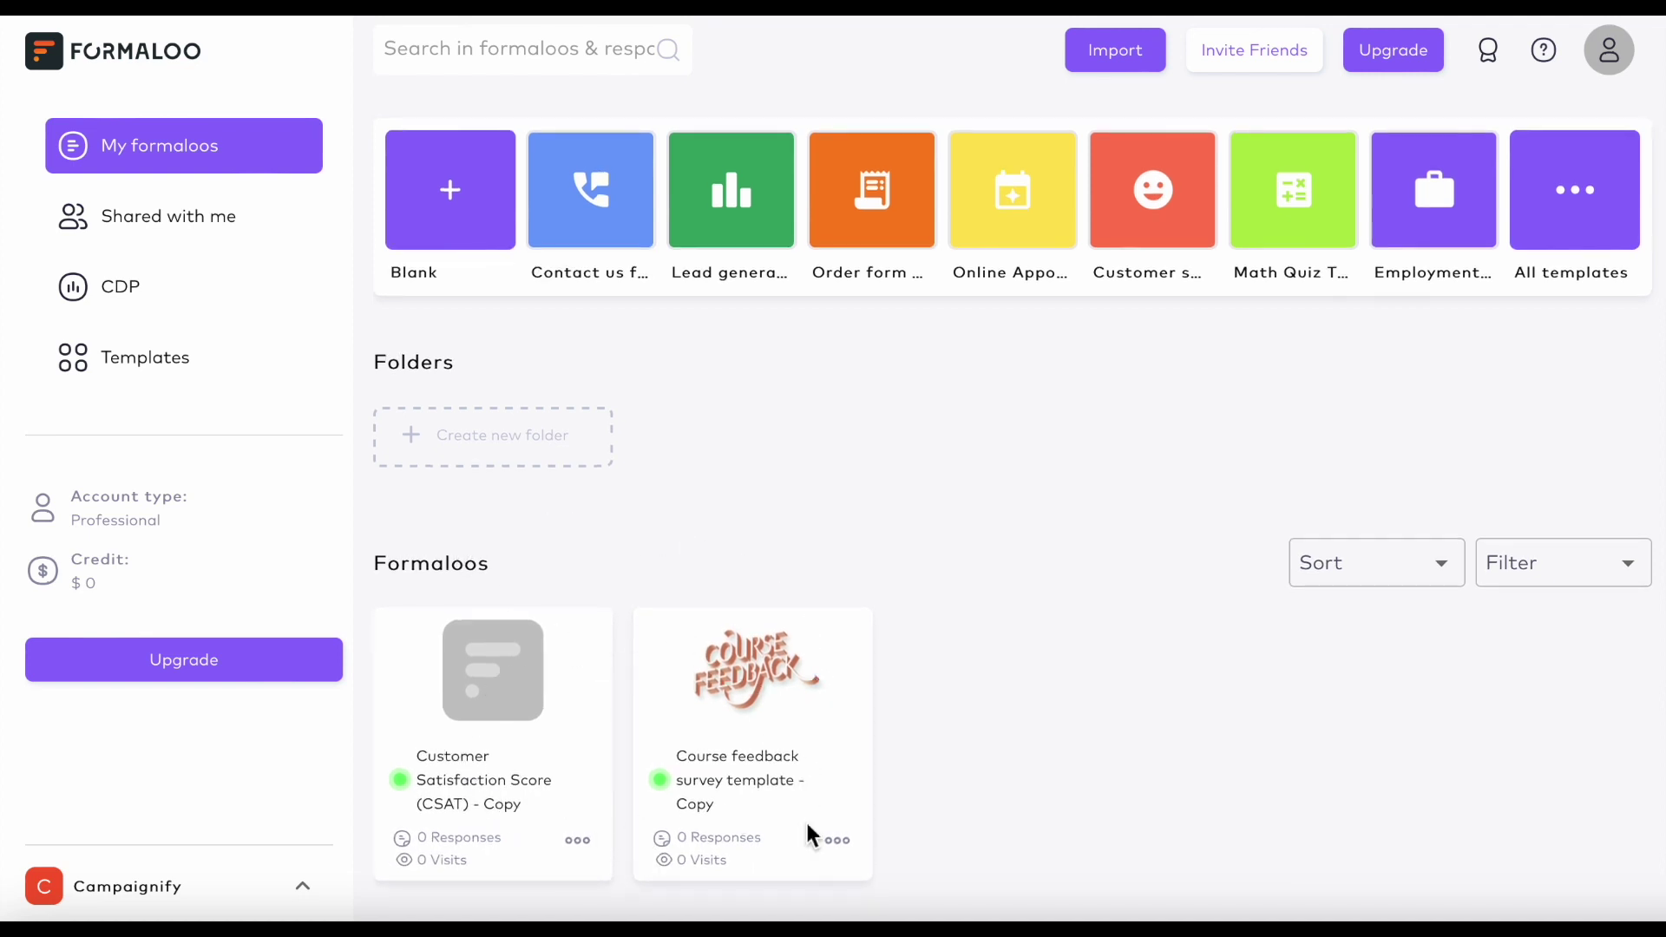
click(840, 844)
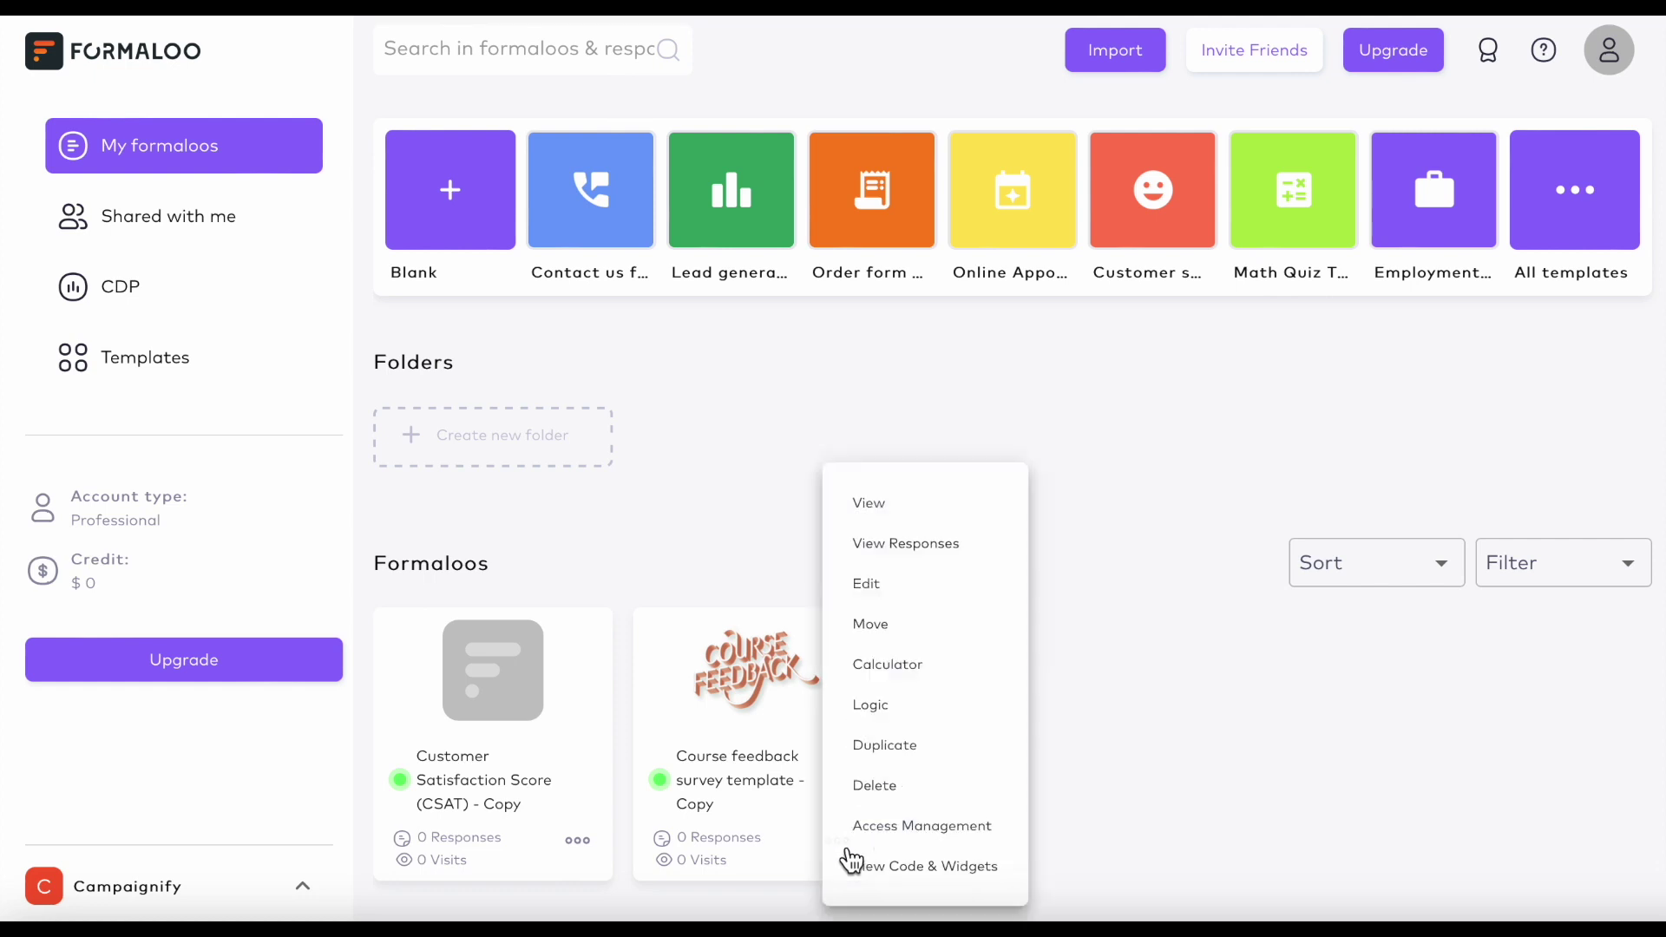
click(869, 584)
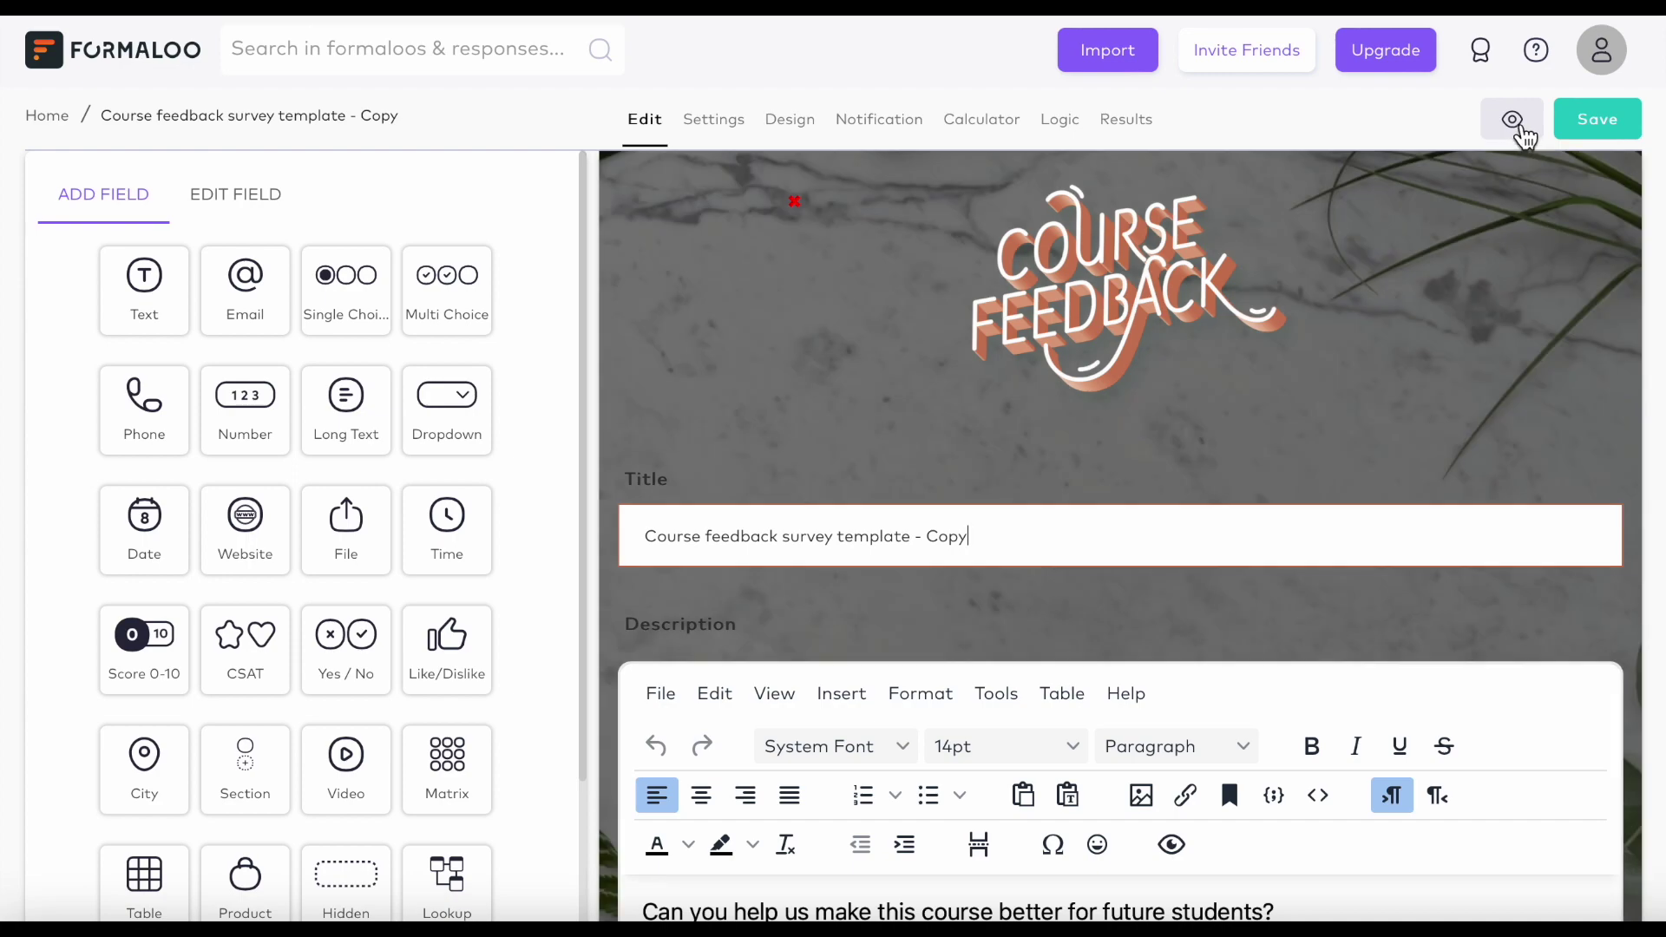
Preview the survey through to the campus question, picking 21/3/2023 as the finish date.
click(1518, 126)
click(1200, 647)
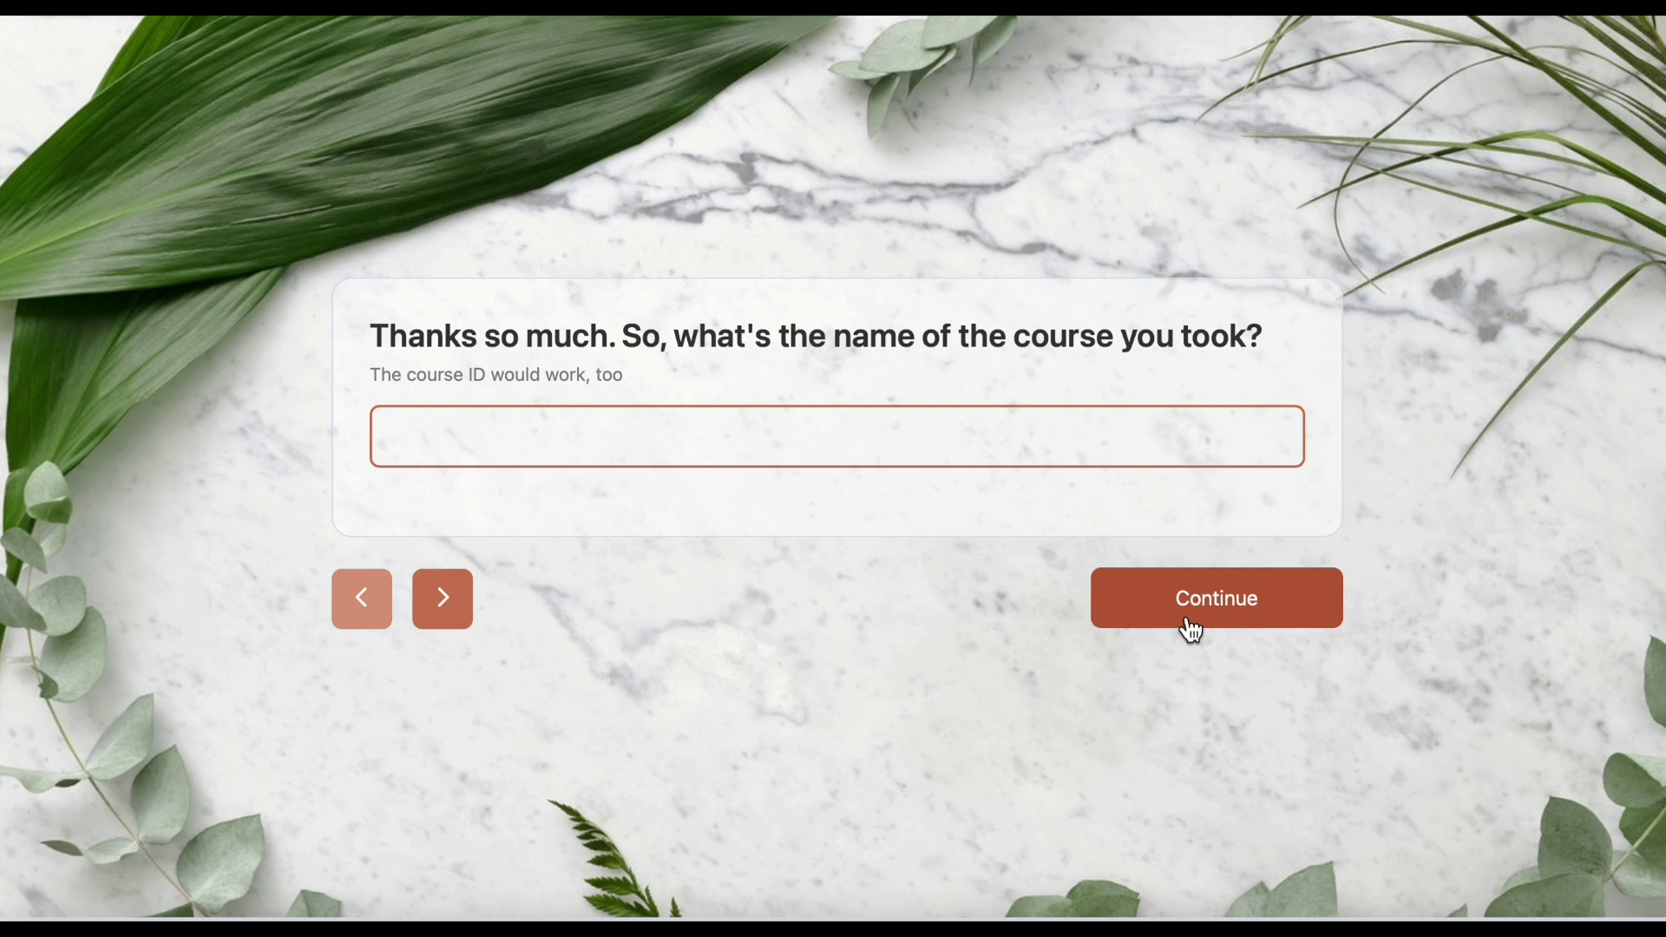
click(1189, 623)
click(728, 714)
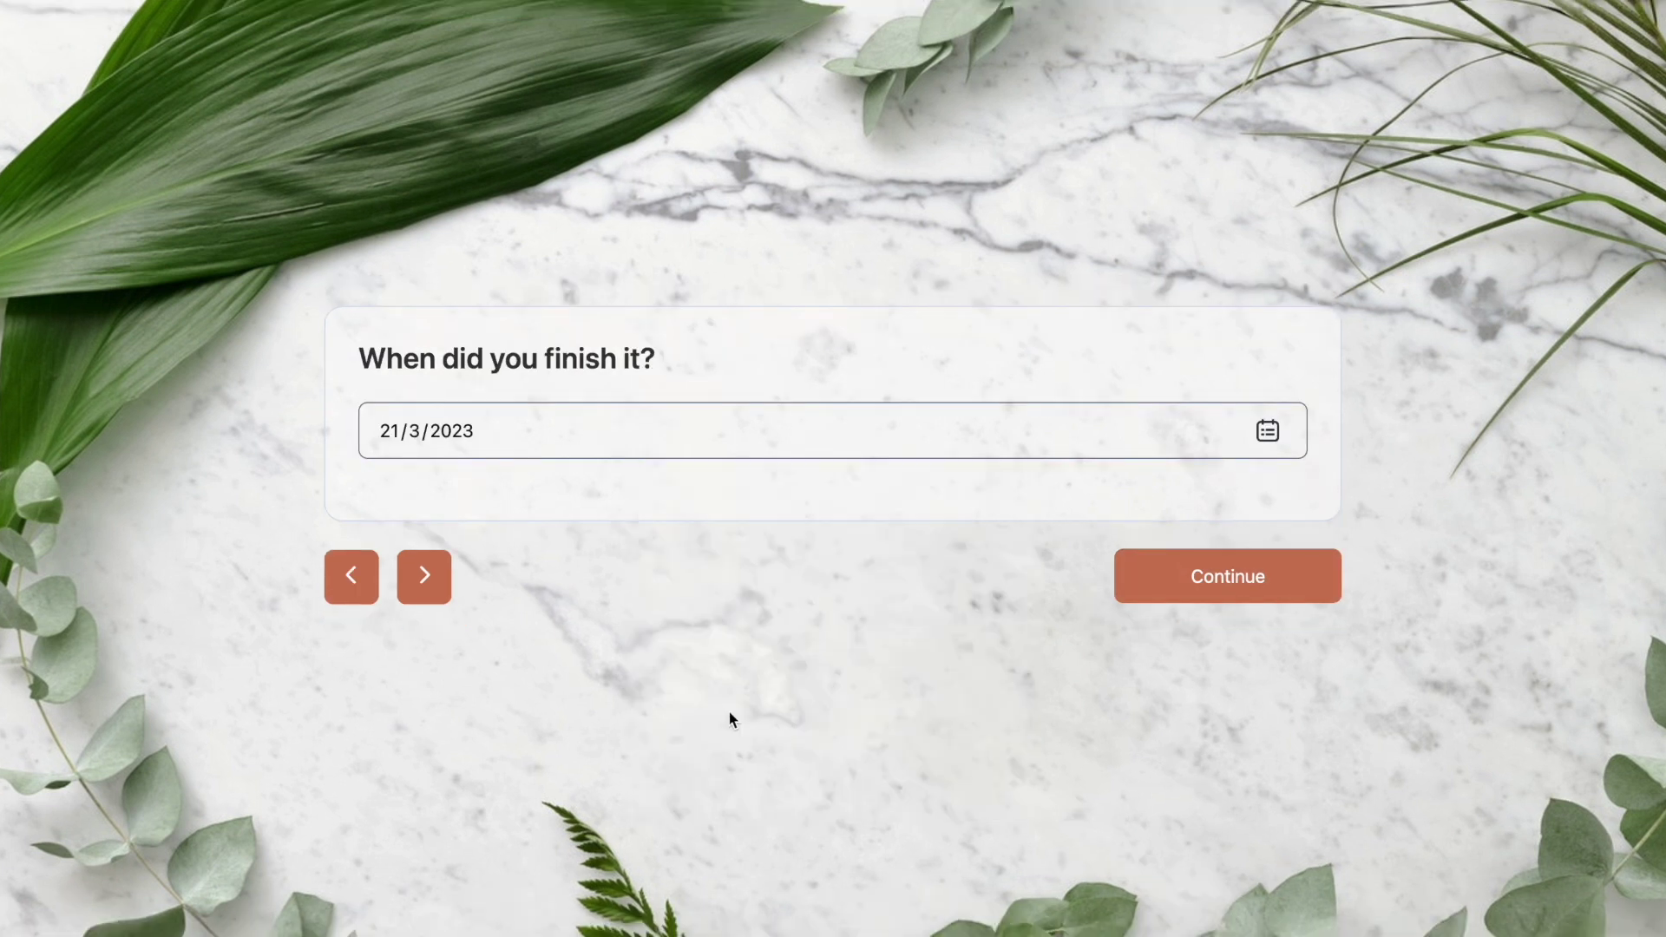
click(1173, 576)
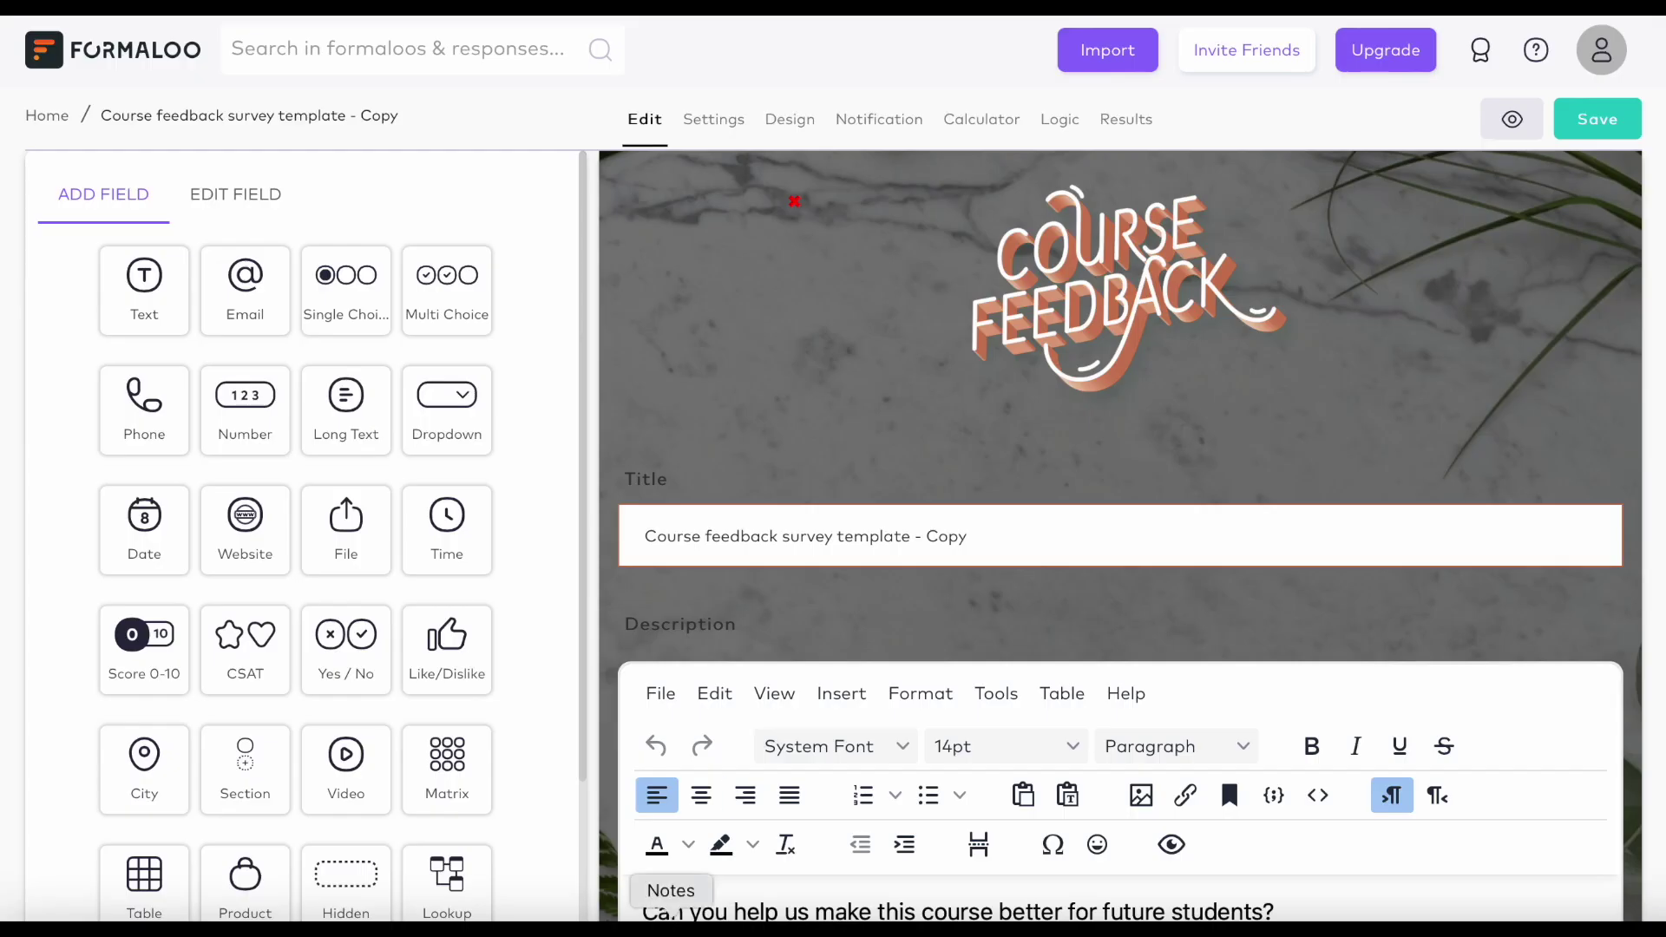
Link the success message to formaloo.com and bring up the Design settings.
scroll(1220, 769, down, 10)
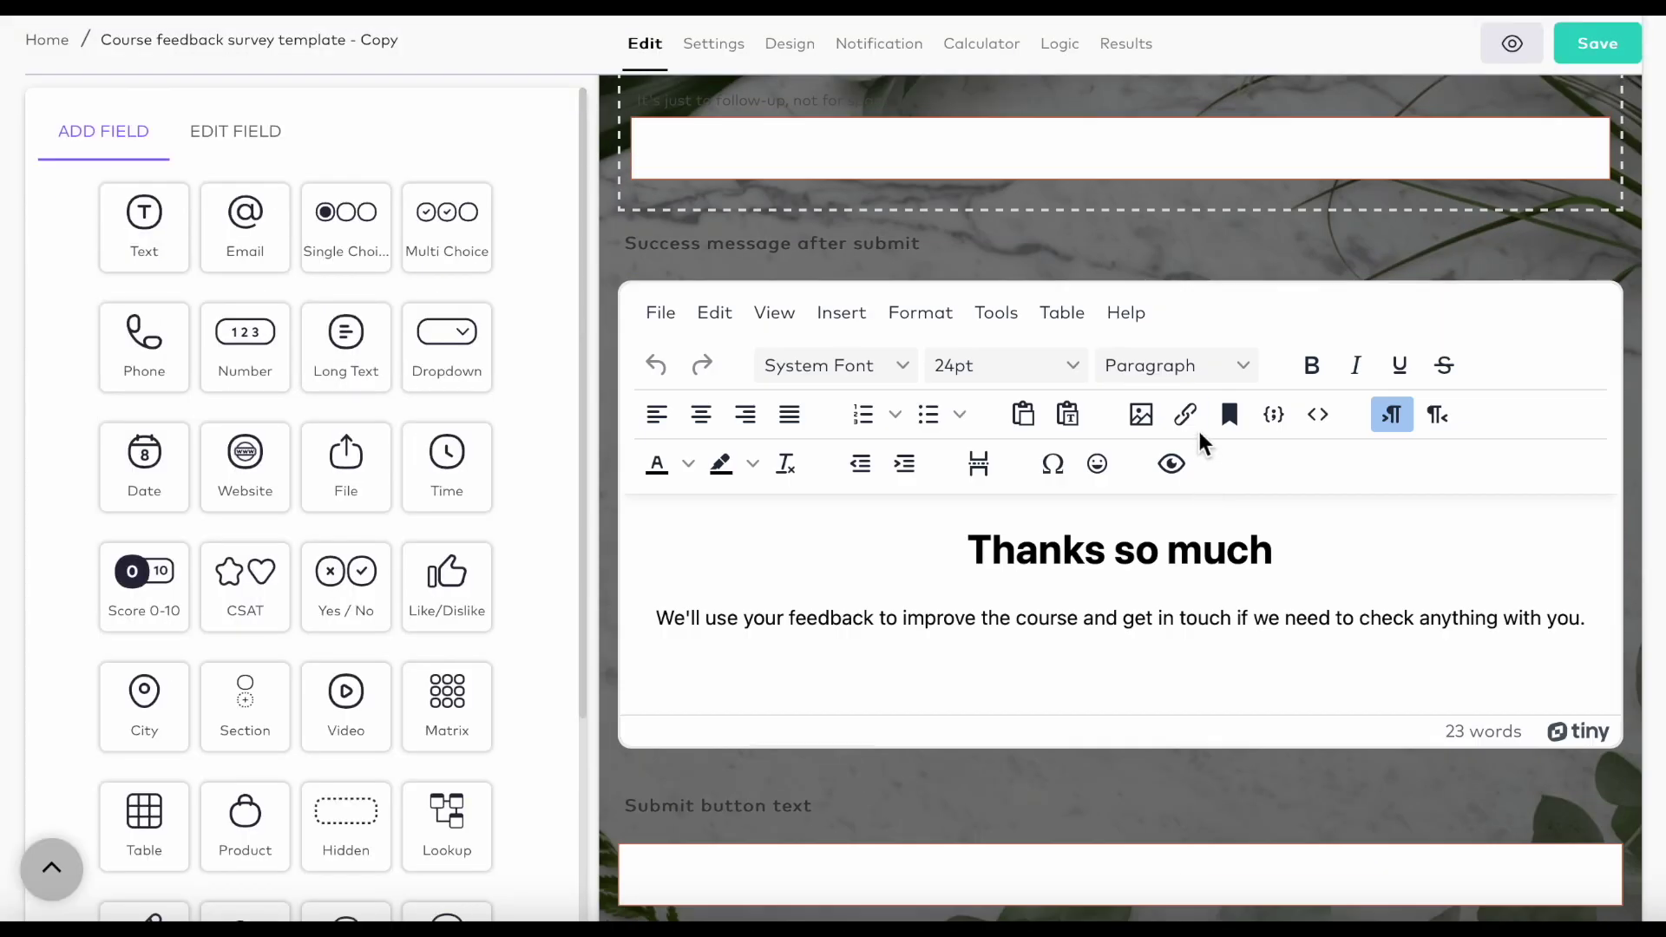
click(1185, 415)
text(formaloo.com)
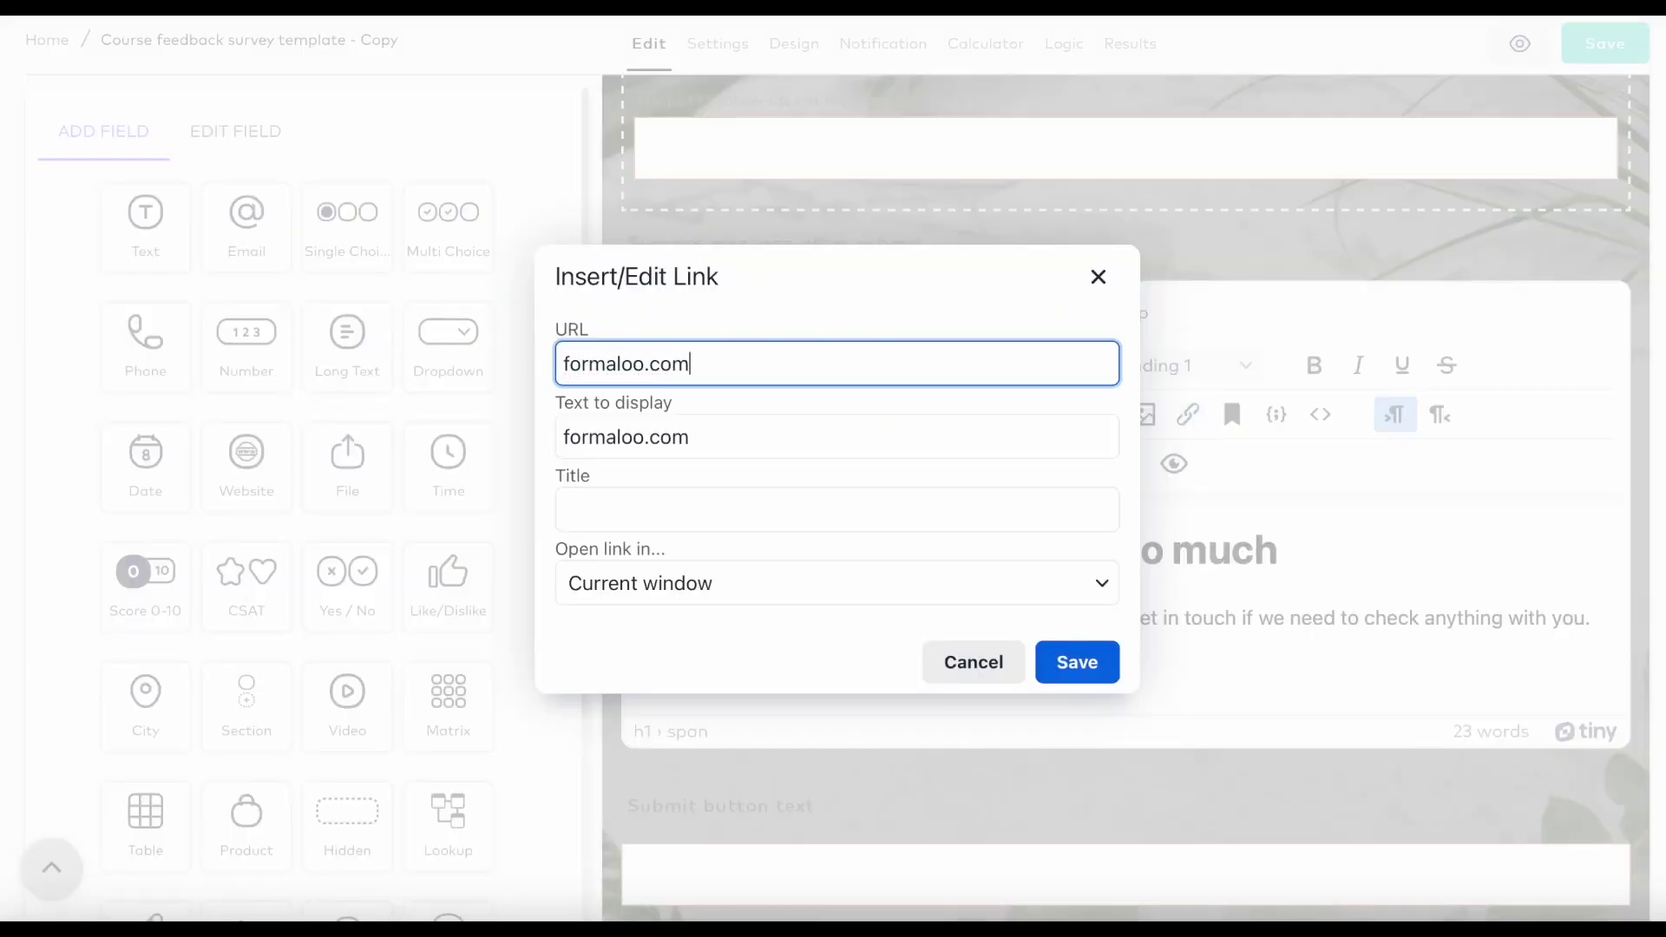
click(1086, 664)
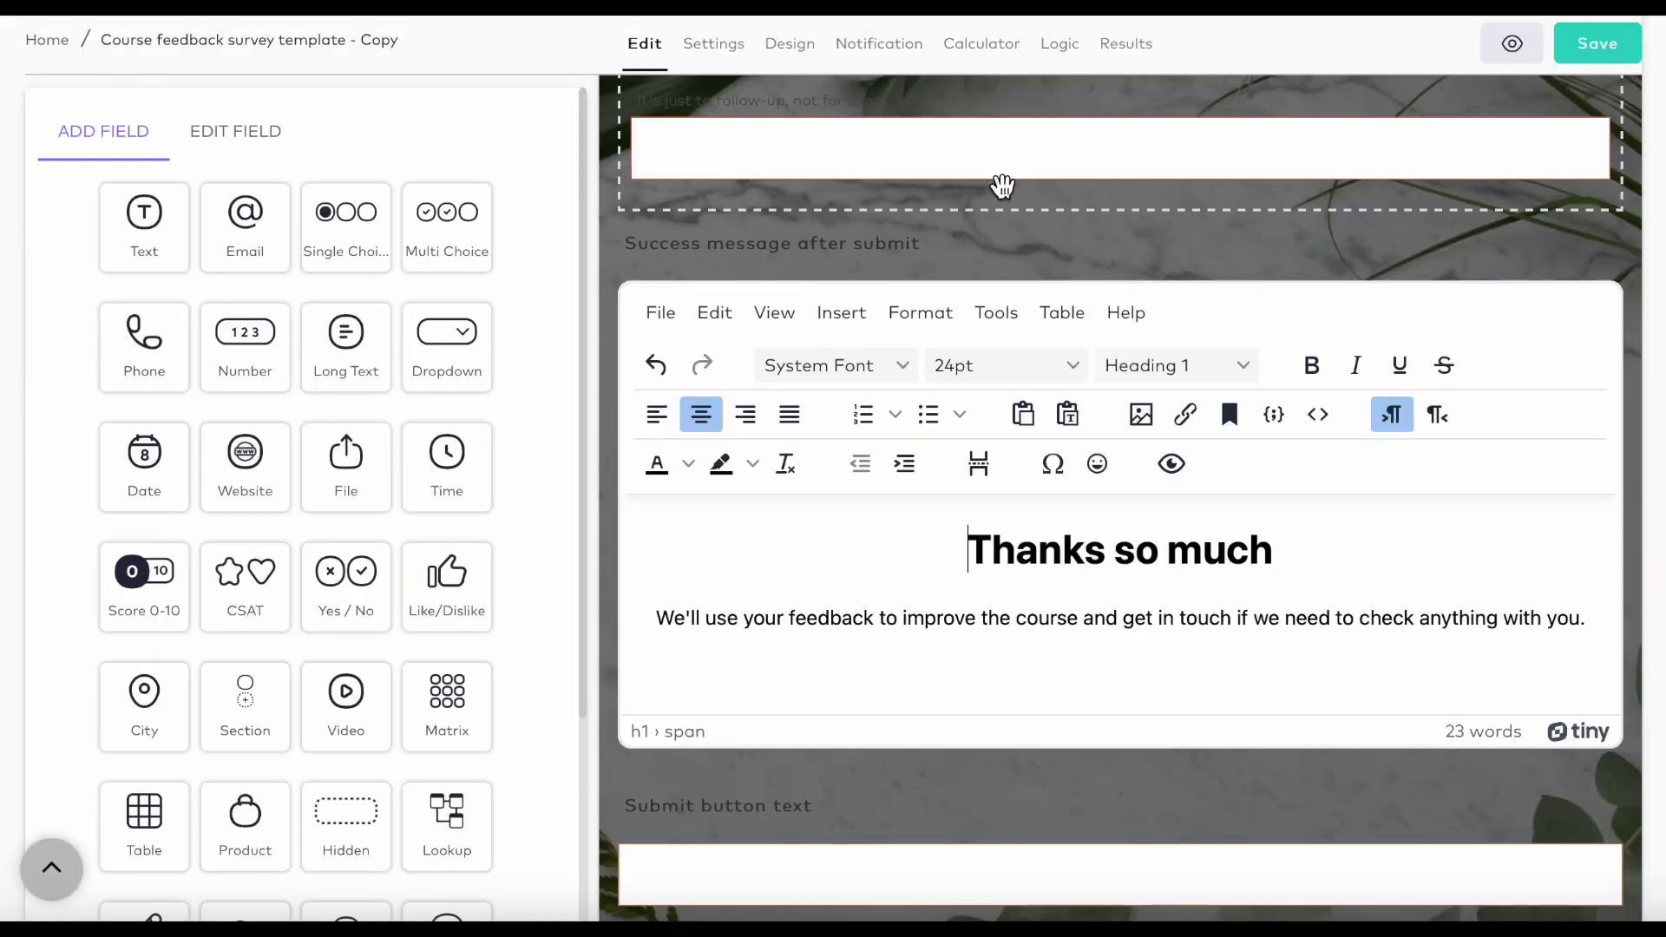
click(793, 51)
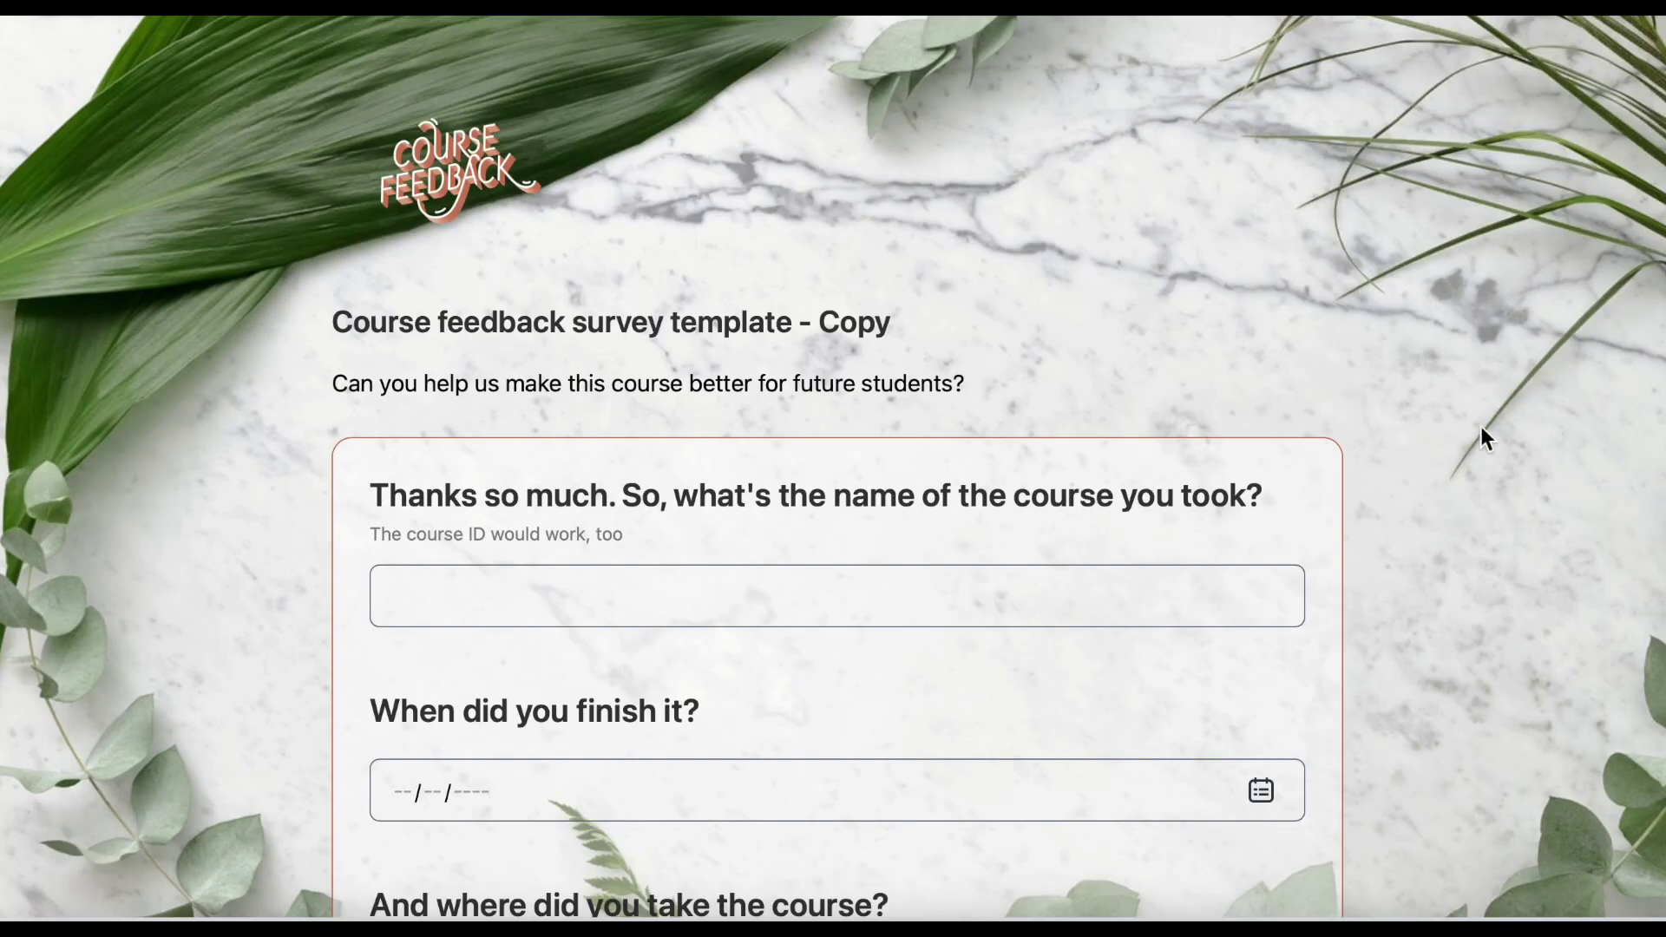
Try gold, pink, red, purple and orange themes, then revert to the original terracotta scheme.
scroll(1480, 425, down, 10)
scroll(1480, 425, down, 20)
scroll(1481, 425, down, 6)
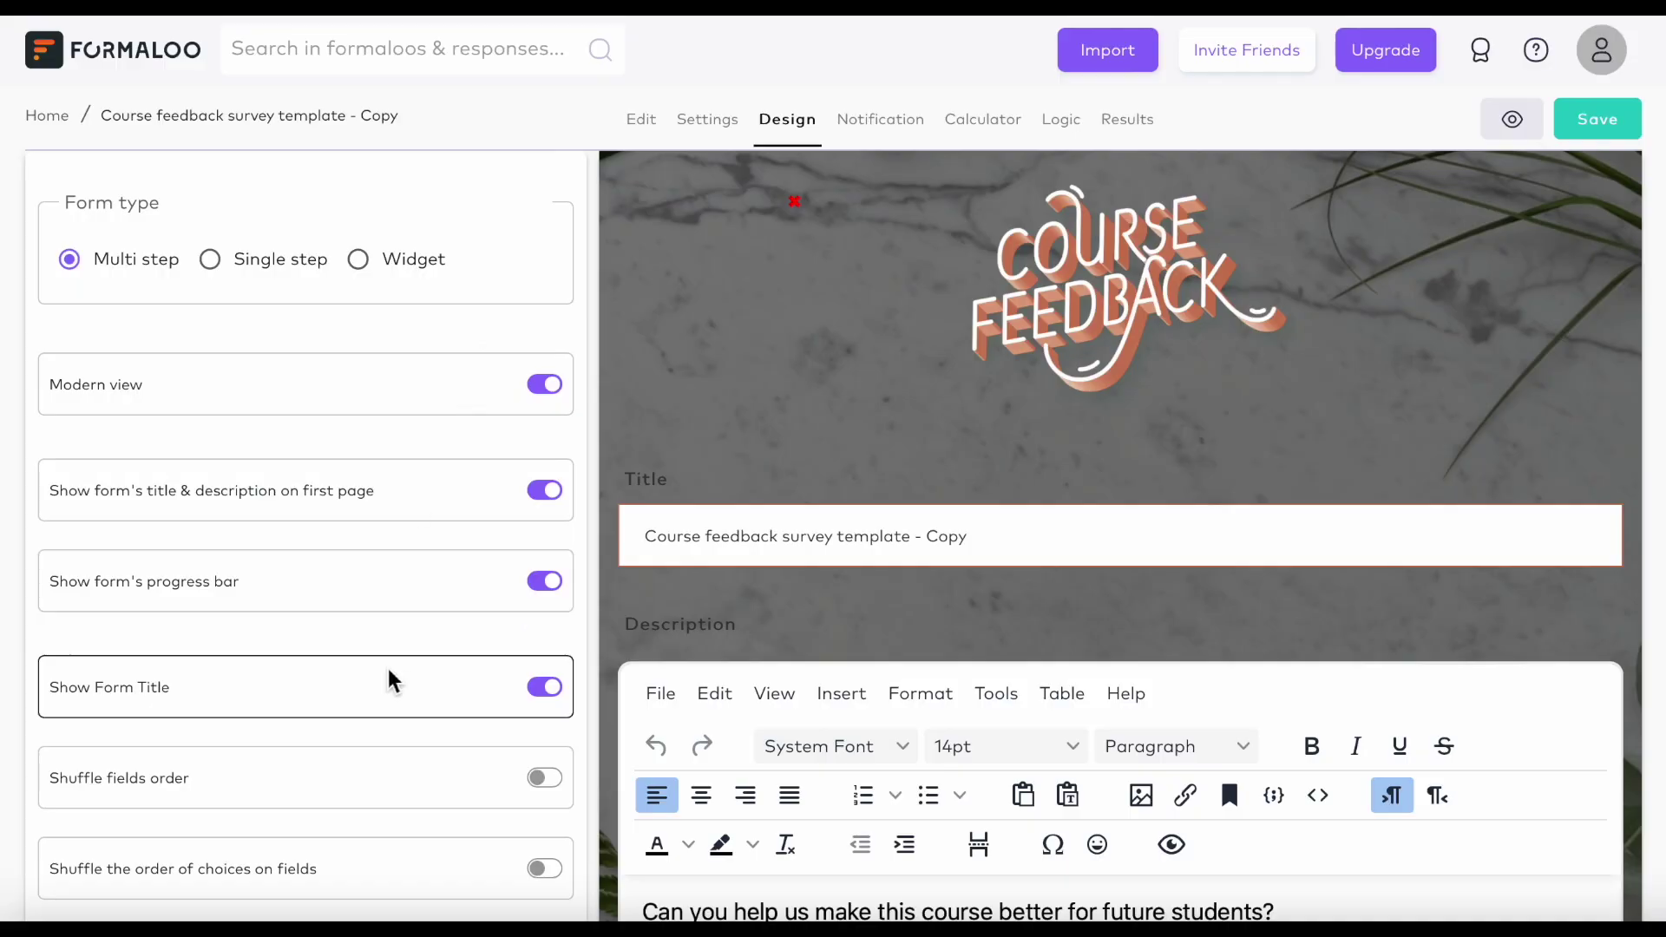
scroll(387, 682, down, 4)
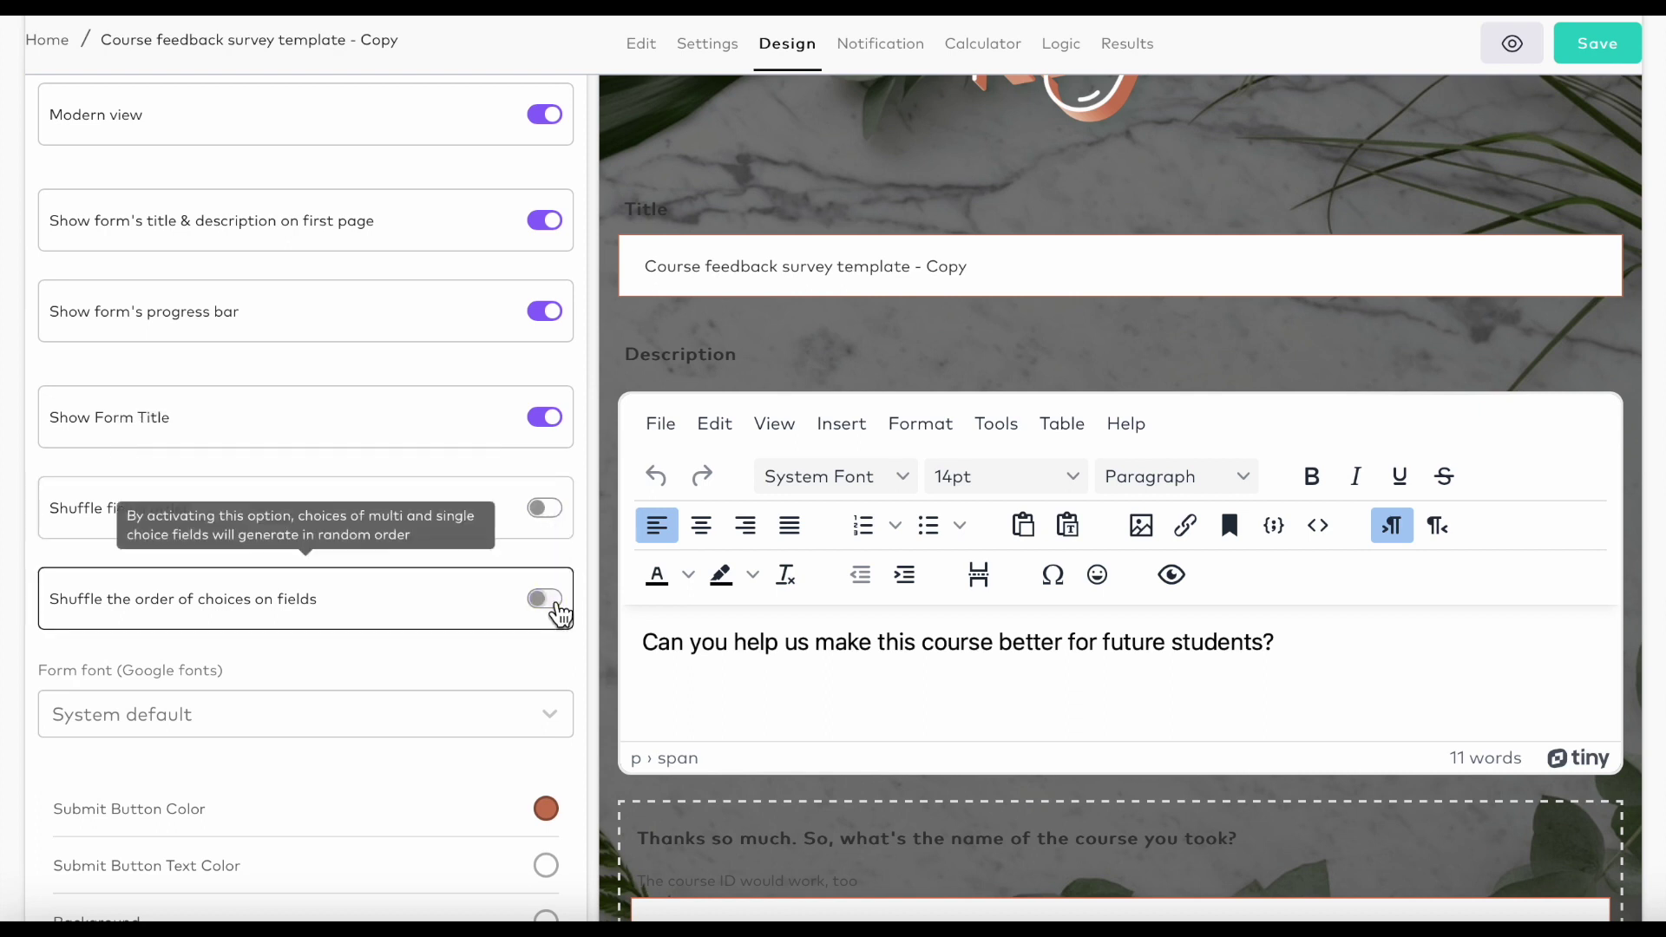
scroll(309, 679, down, 7)
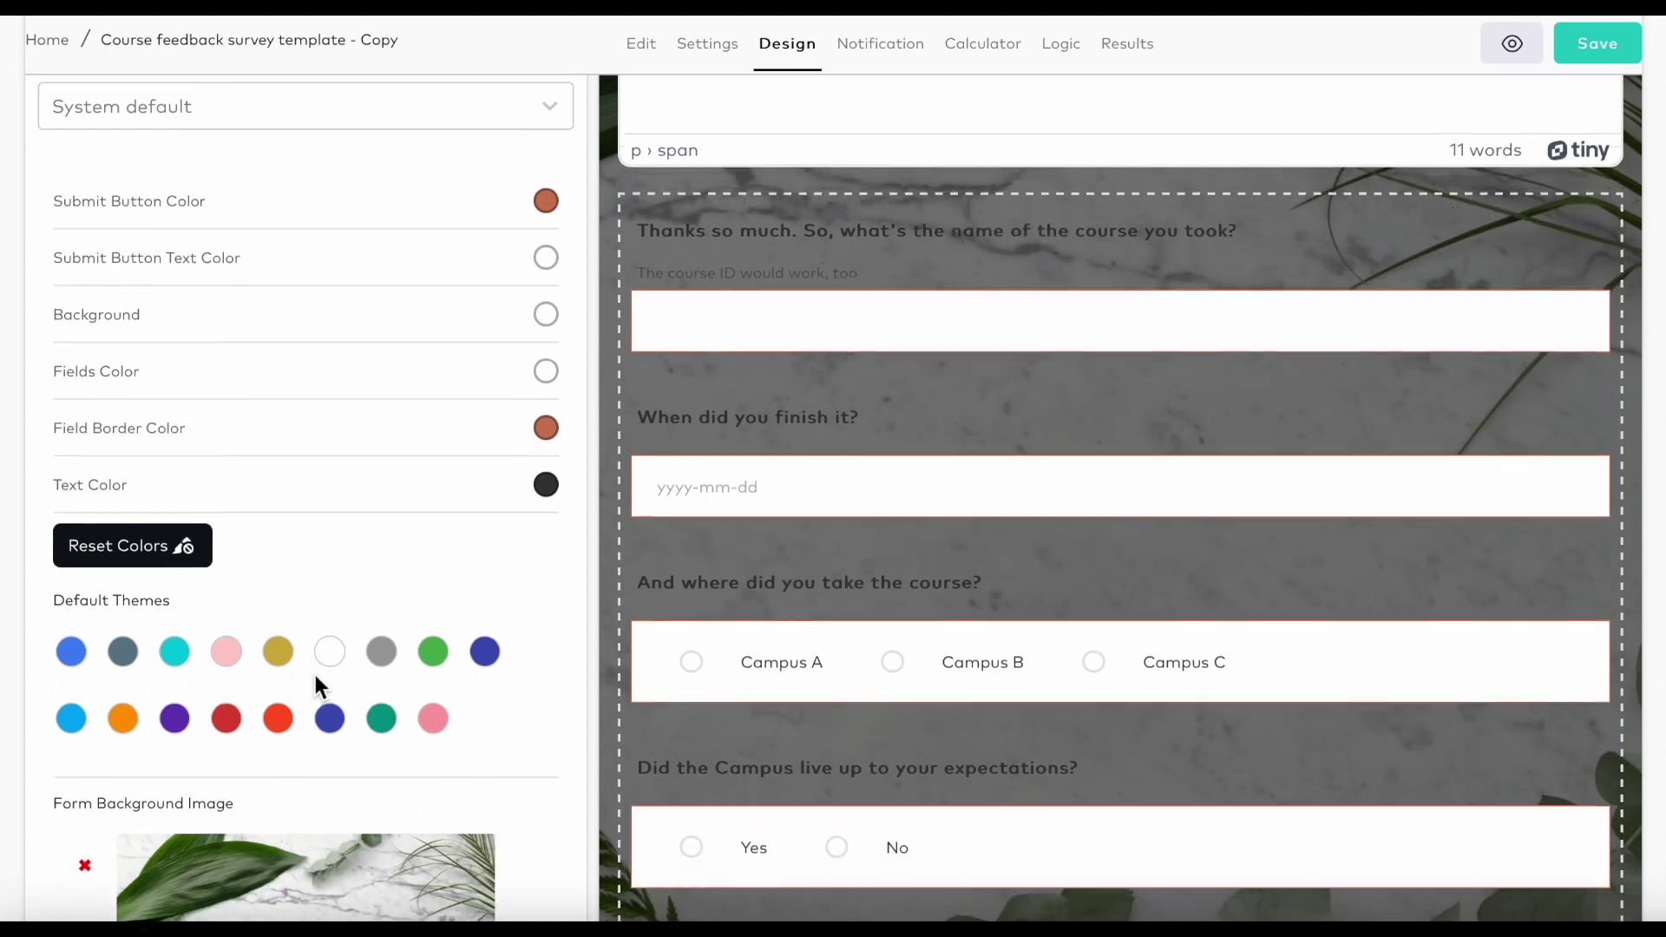
click(278, 656)
click(229, 654)
click(229, 713)
click(180, 716)
click(131, 717)
click(136, 539)
Expand 'Customize more content', then open the course feedback card's options in My formaloos.
scroll(162, 837, down, 5)
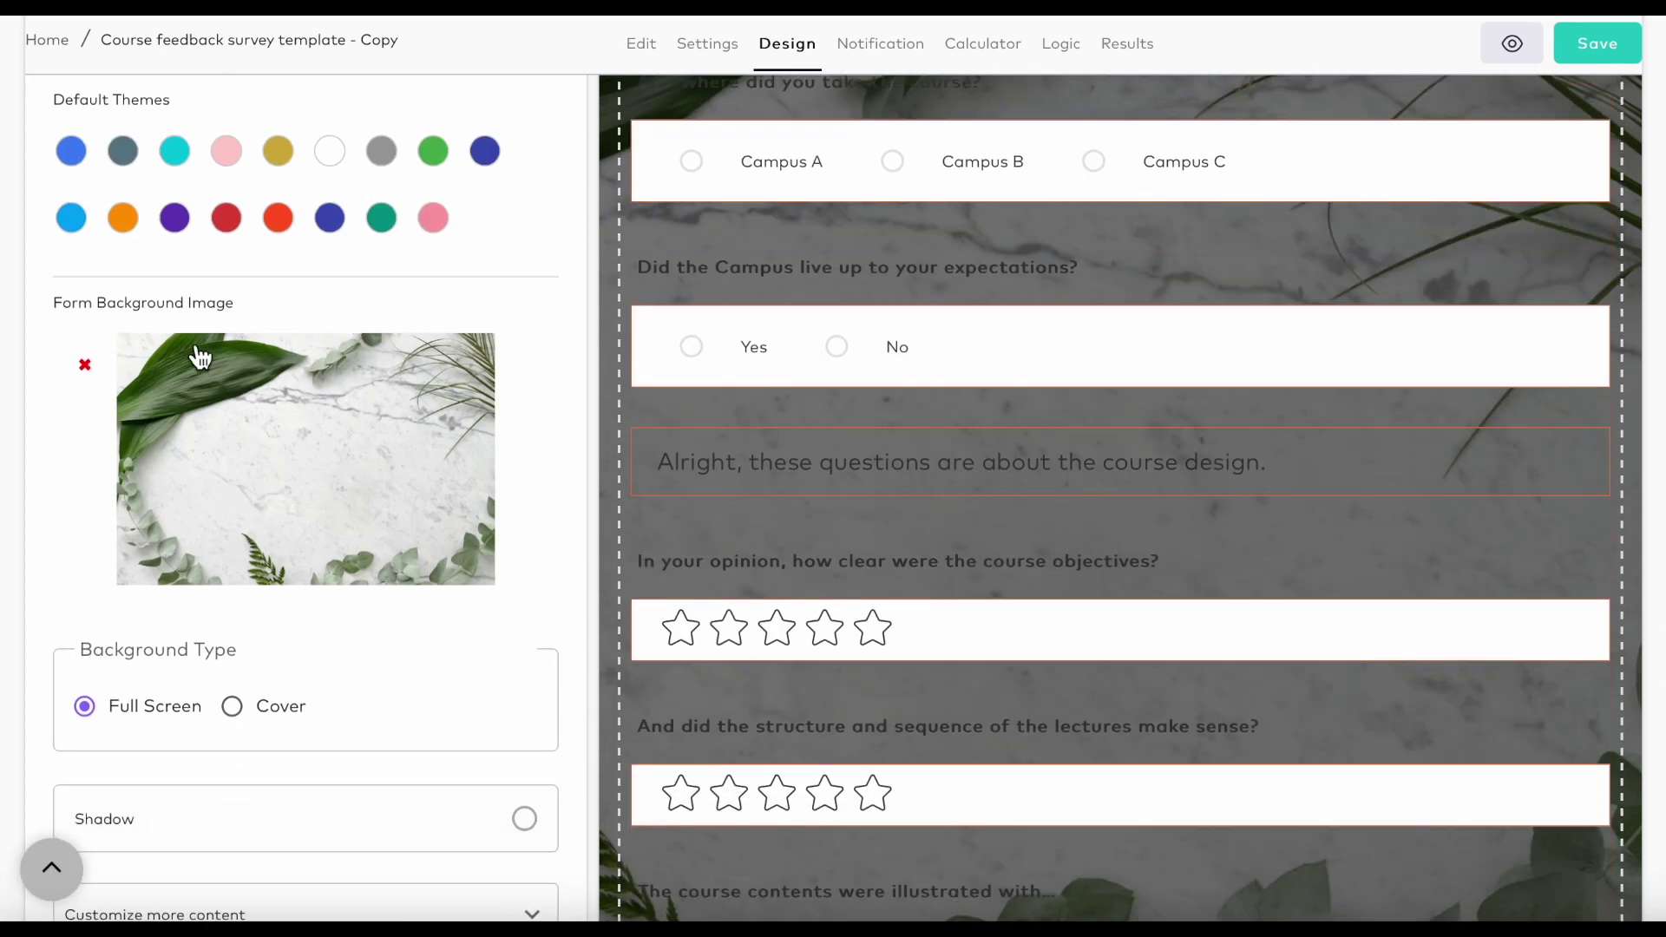
scroll(229, 672, down, 4)
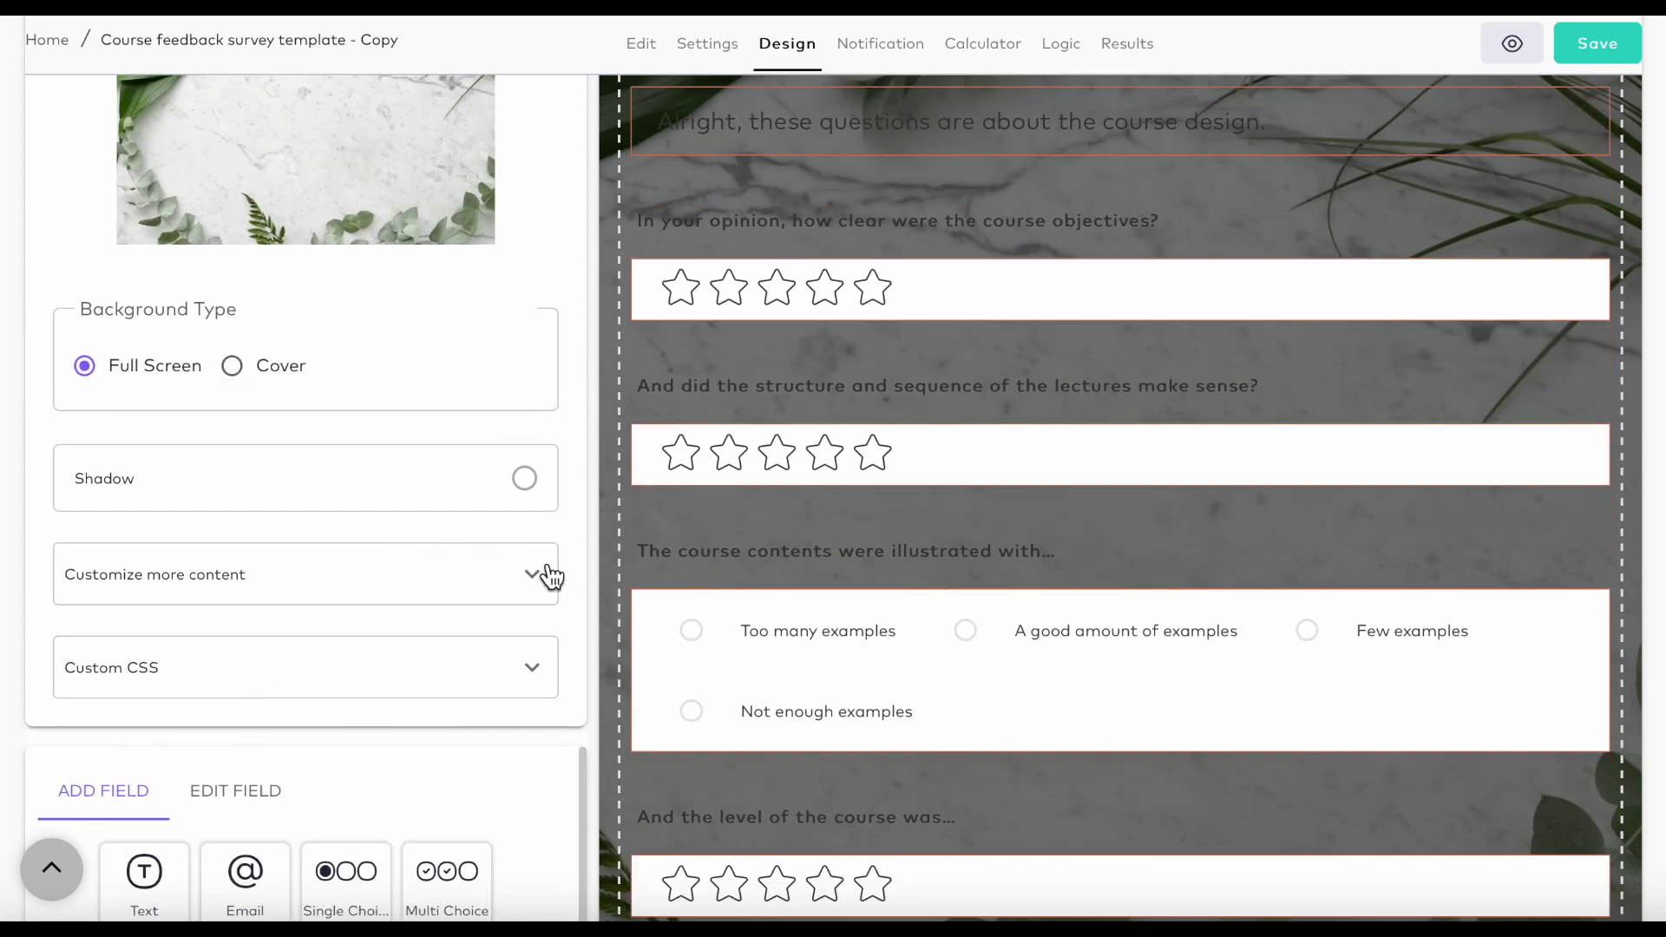
click(549, 584)
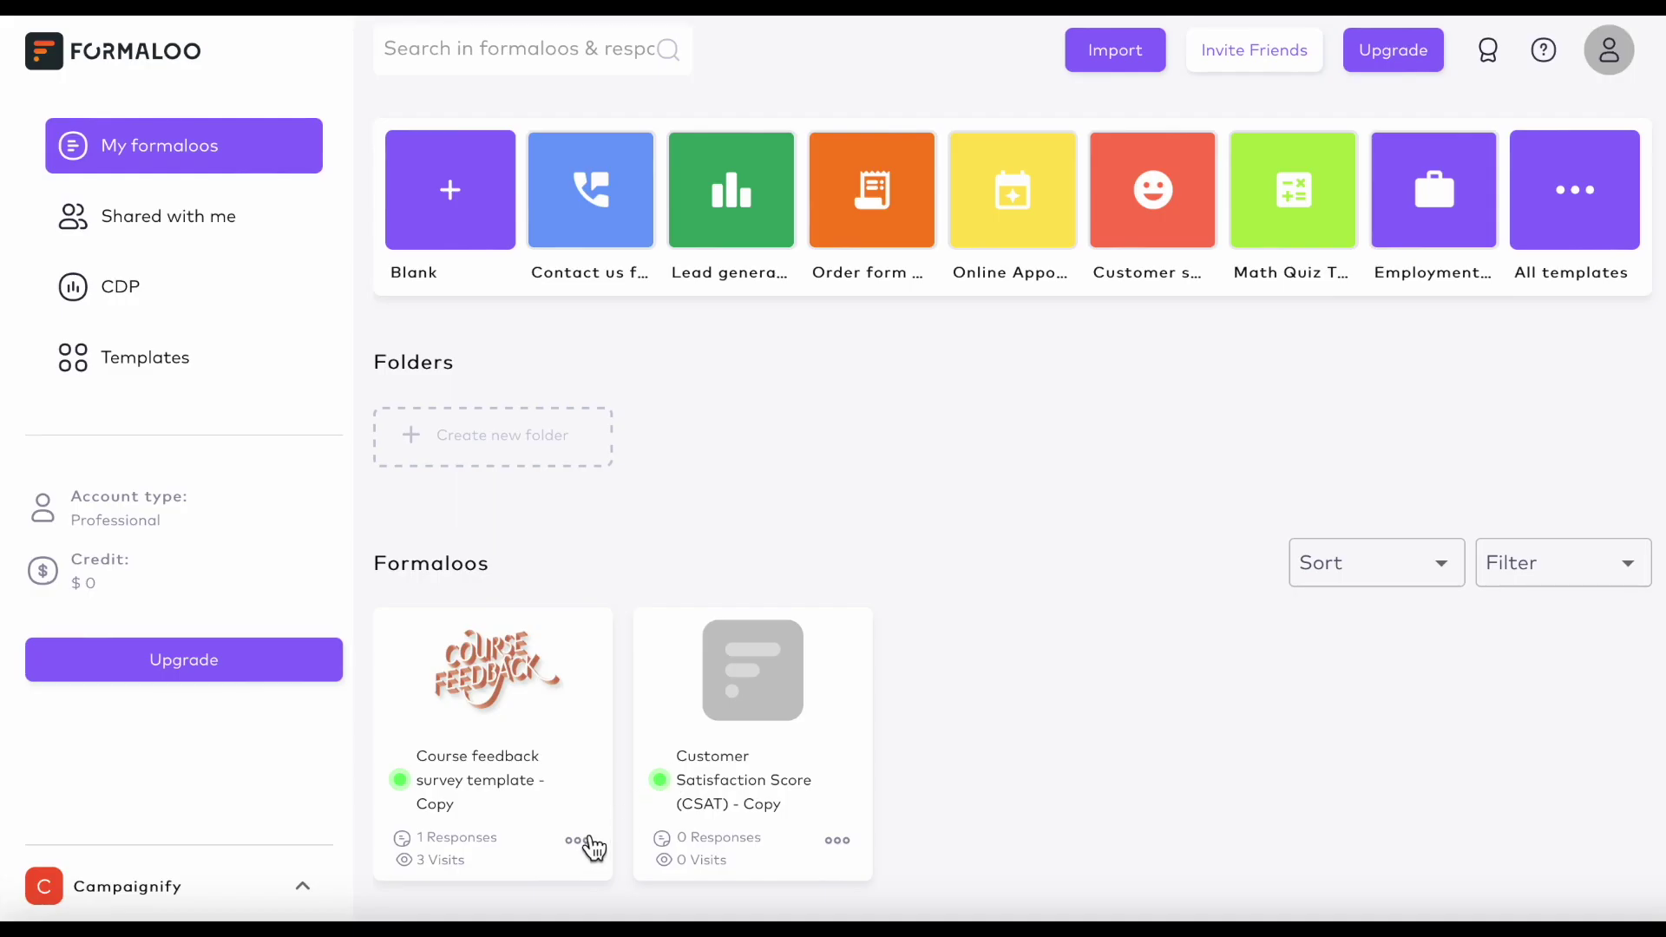
click(588, 848)
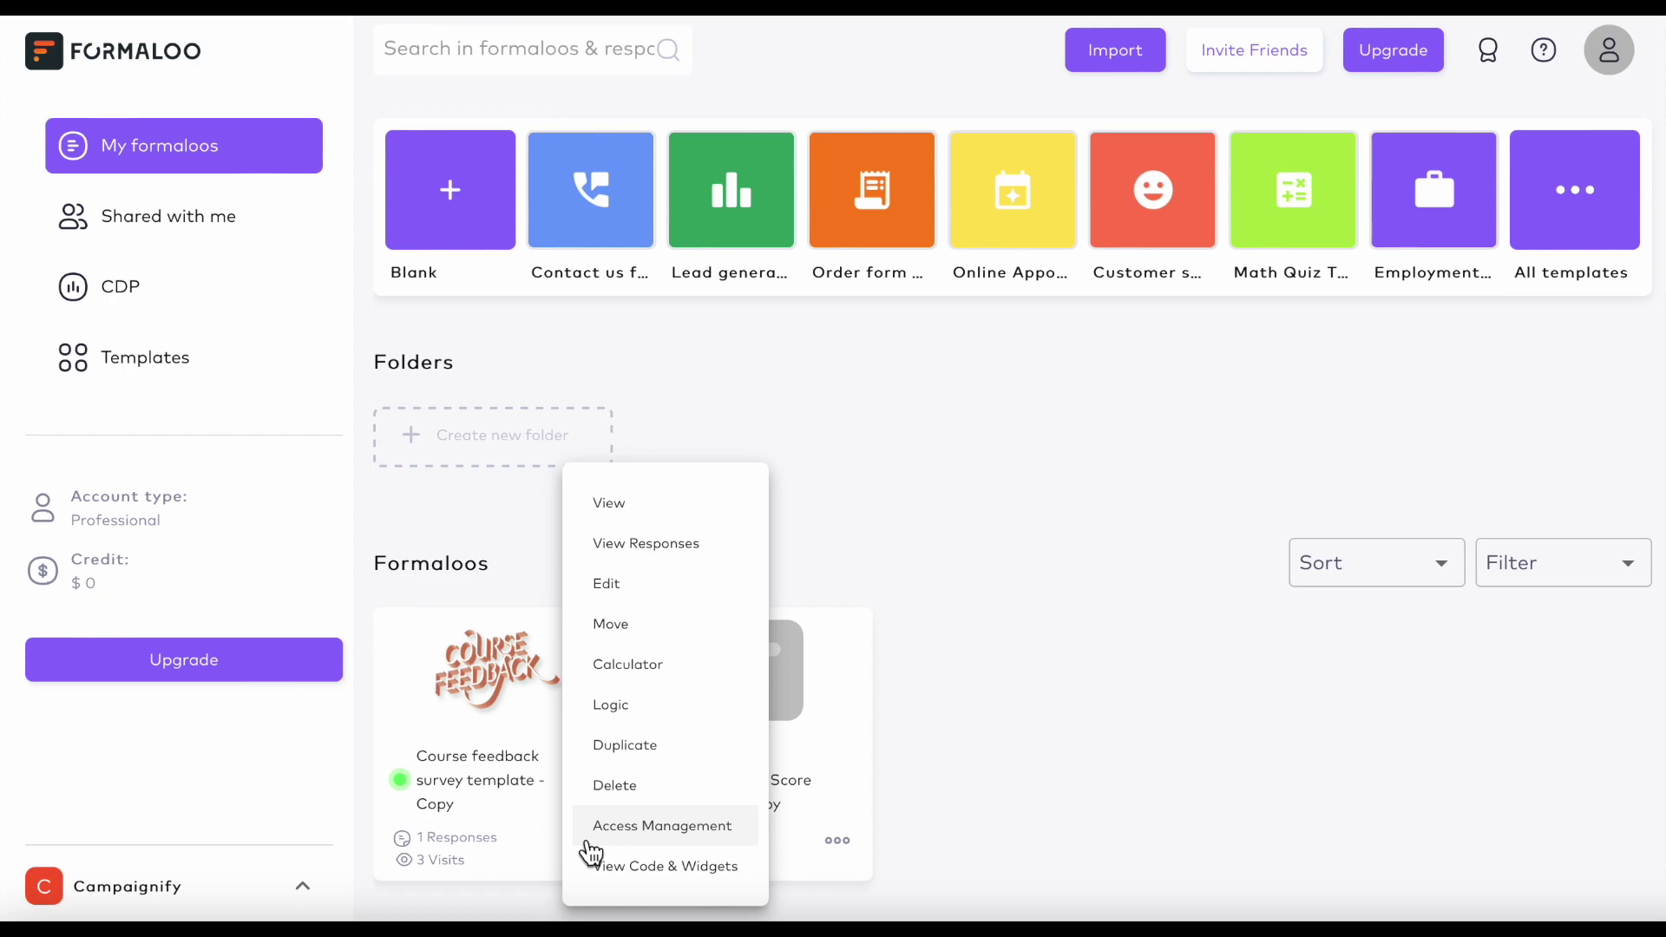
Generate the survey's iframe embed code, then set the embed mode to Chatbot.
click(612, 878)
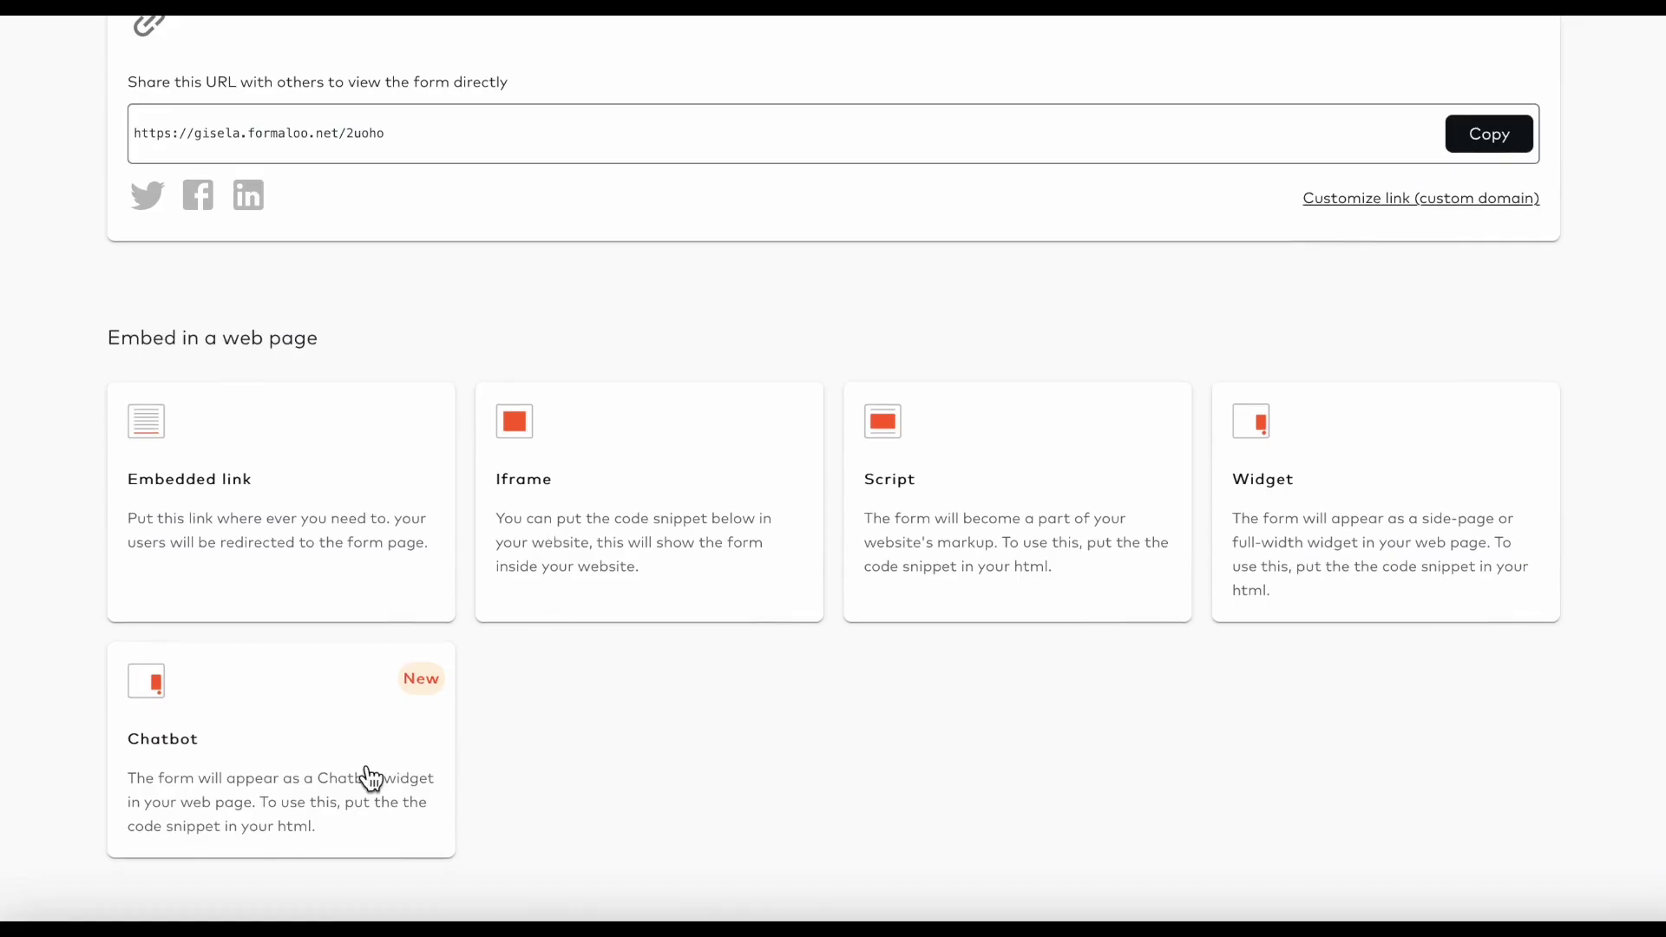
click(539, 521)
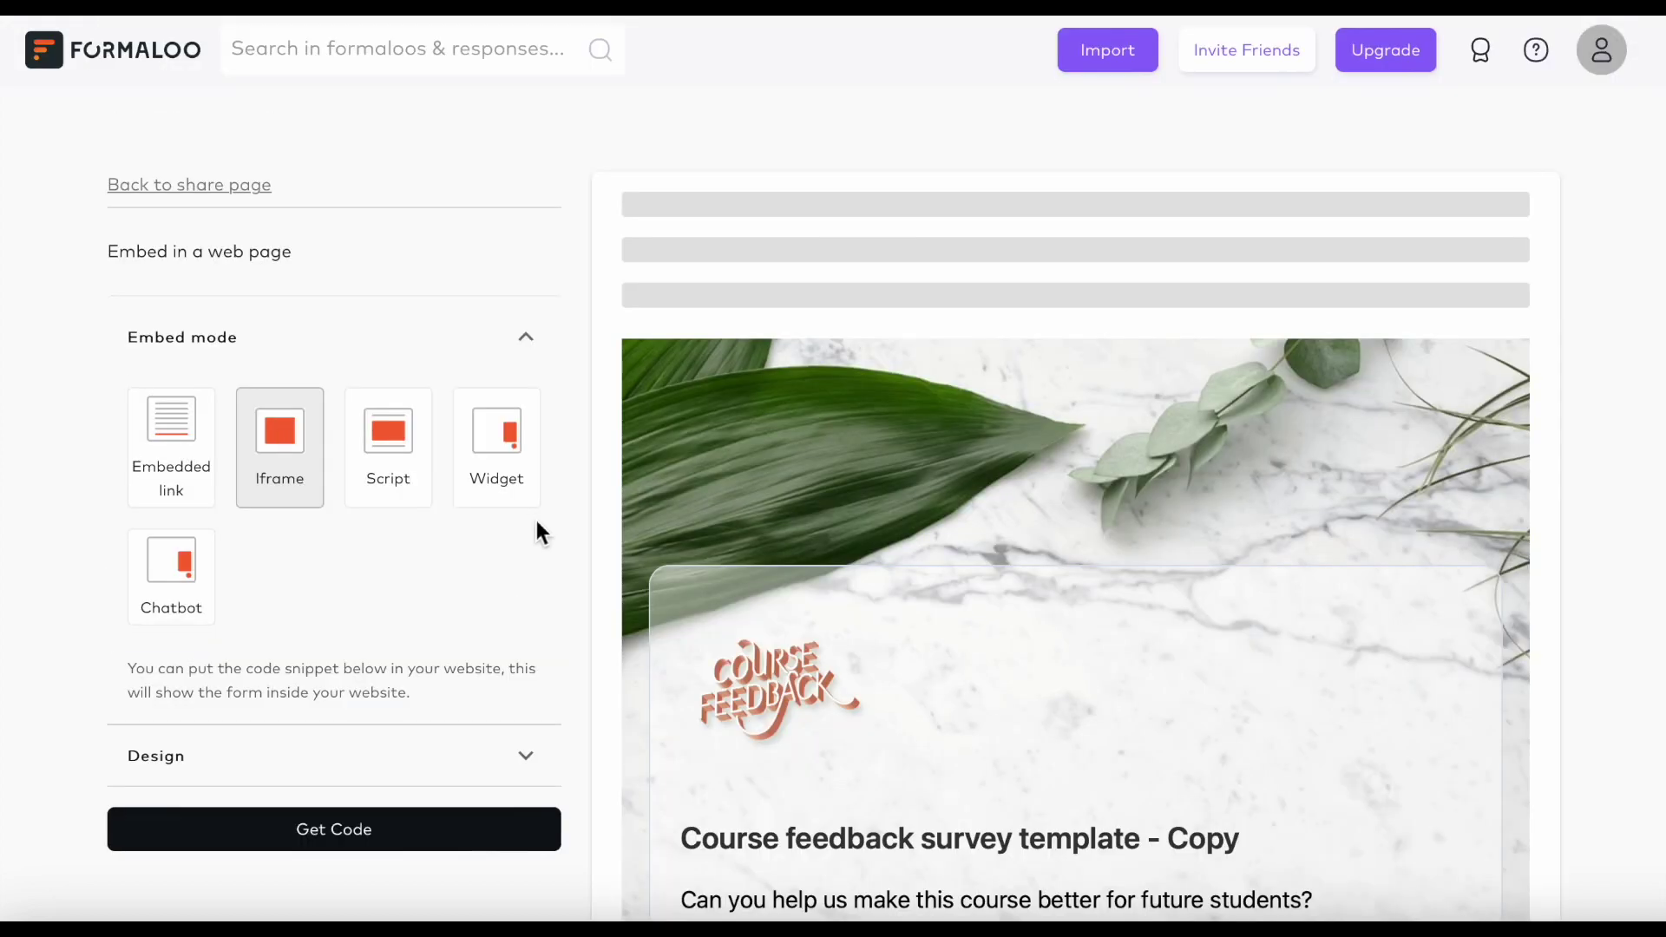
scroll(431, 835, down, 2)
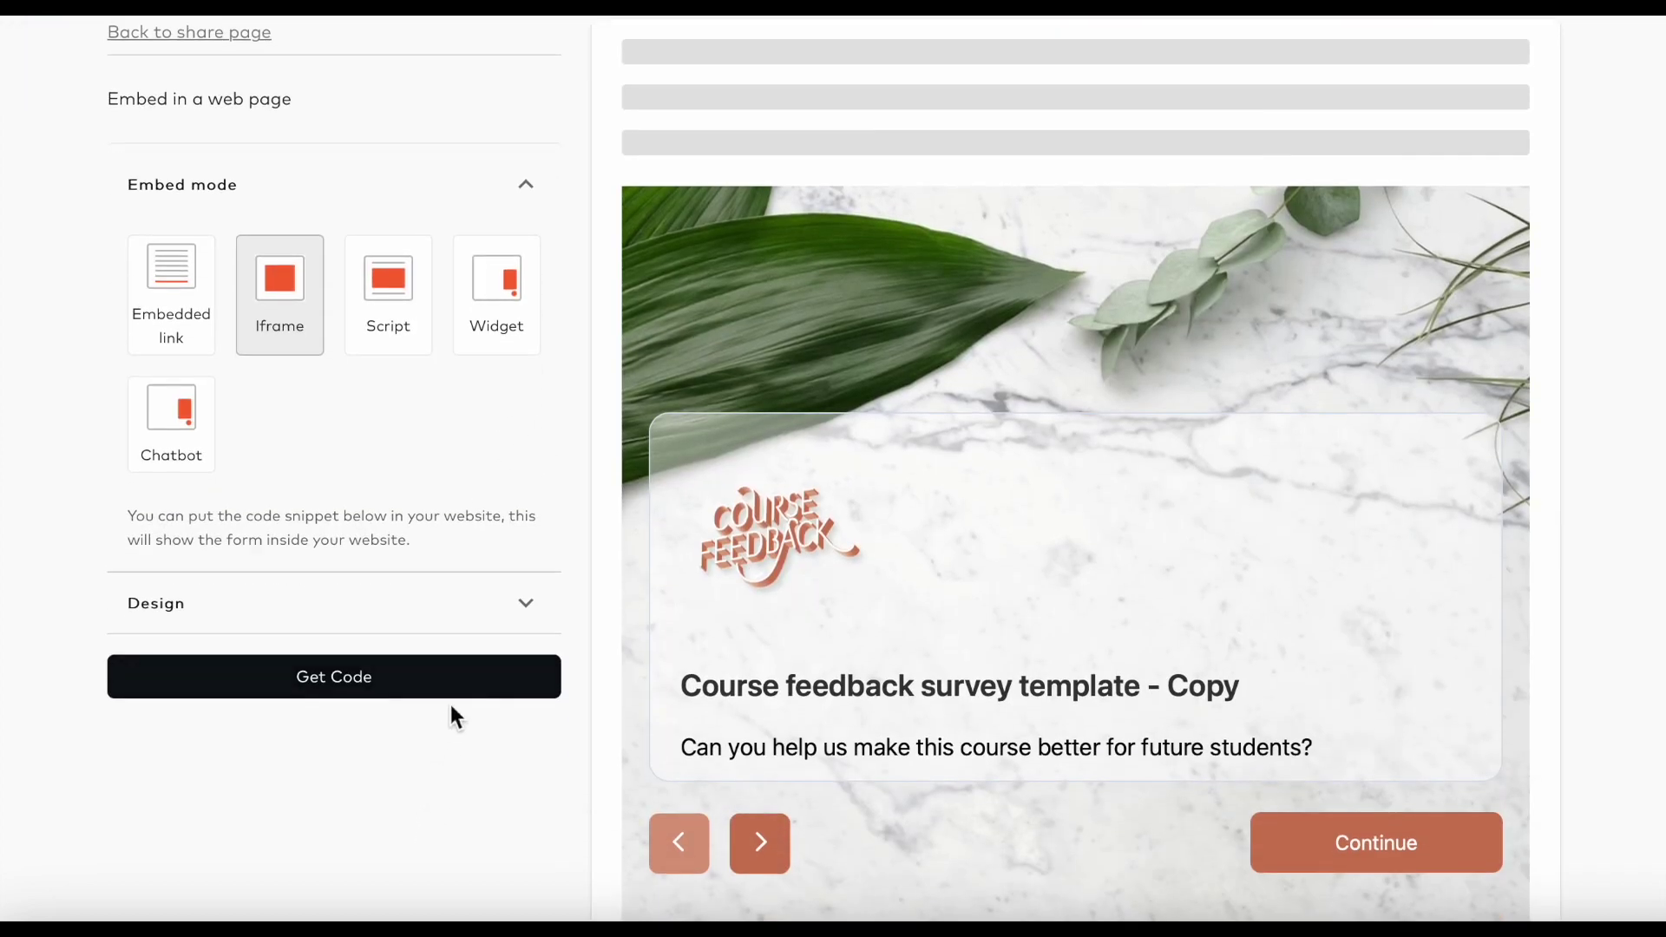
click(467, 696)
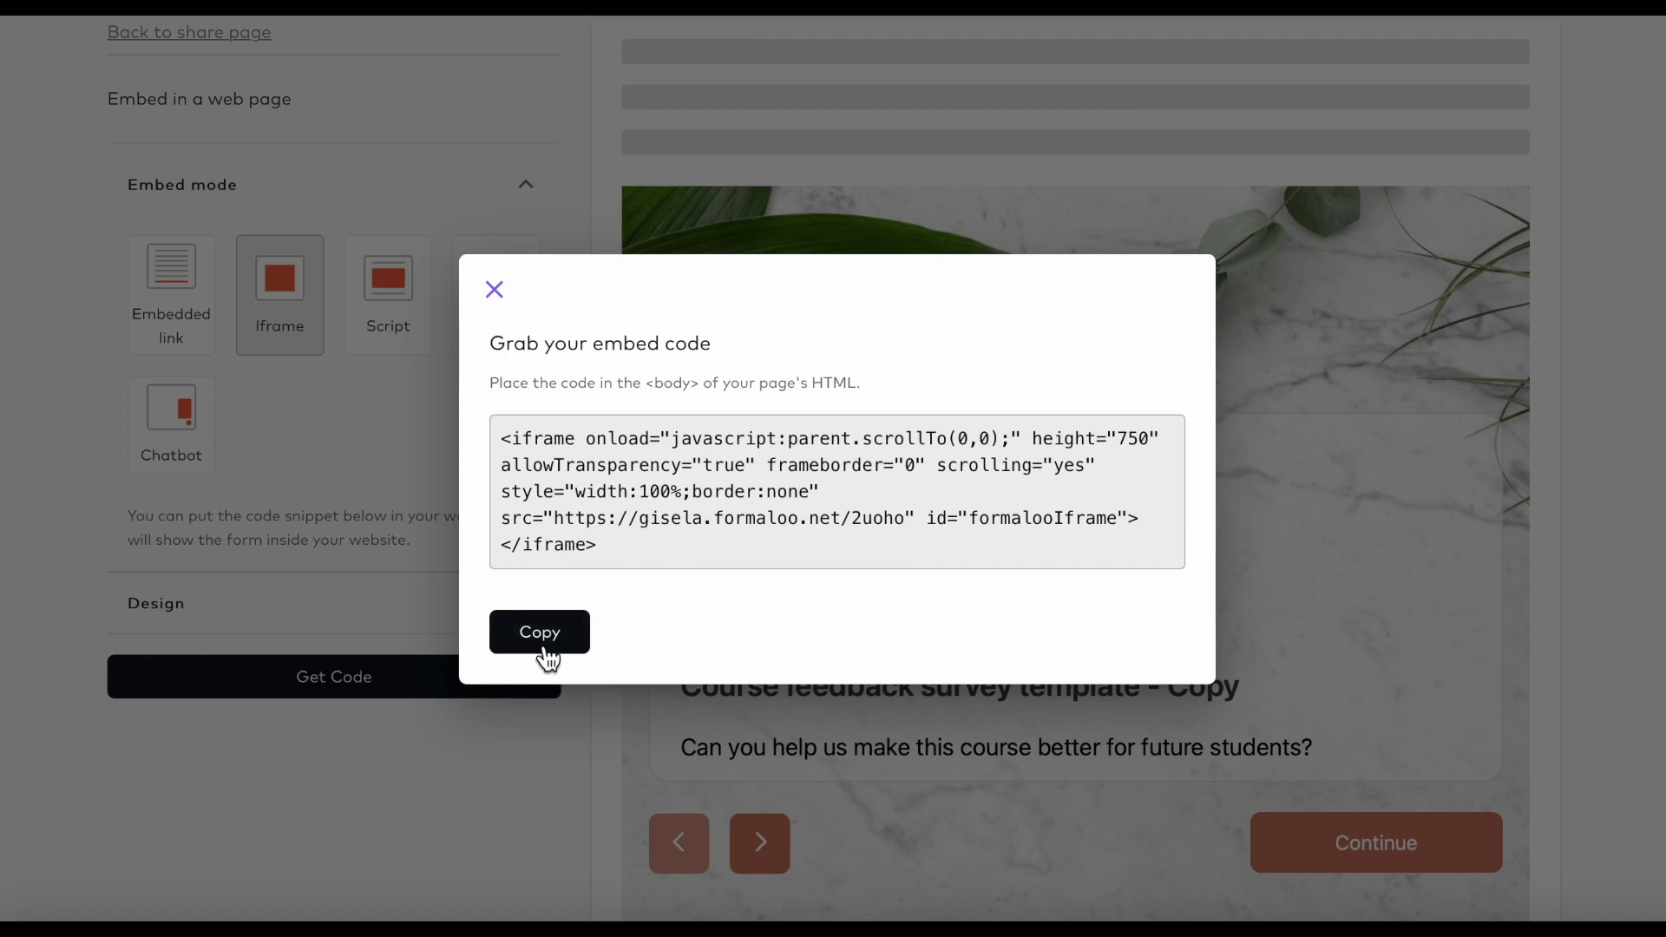
click(499, 299)
click(210, 434)
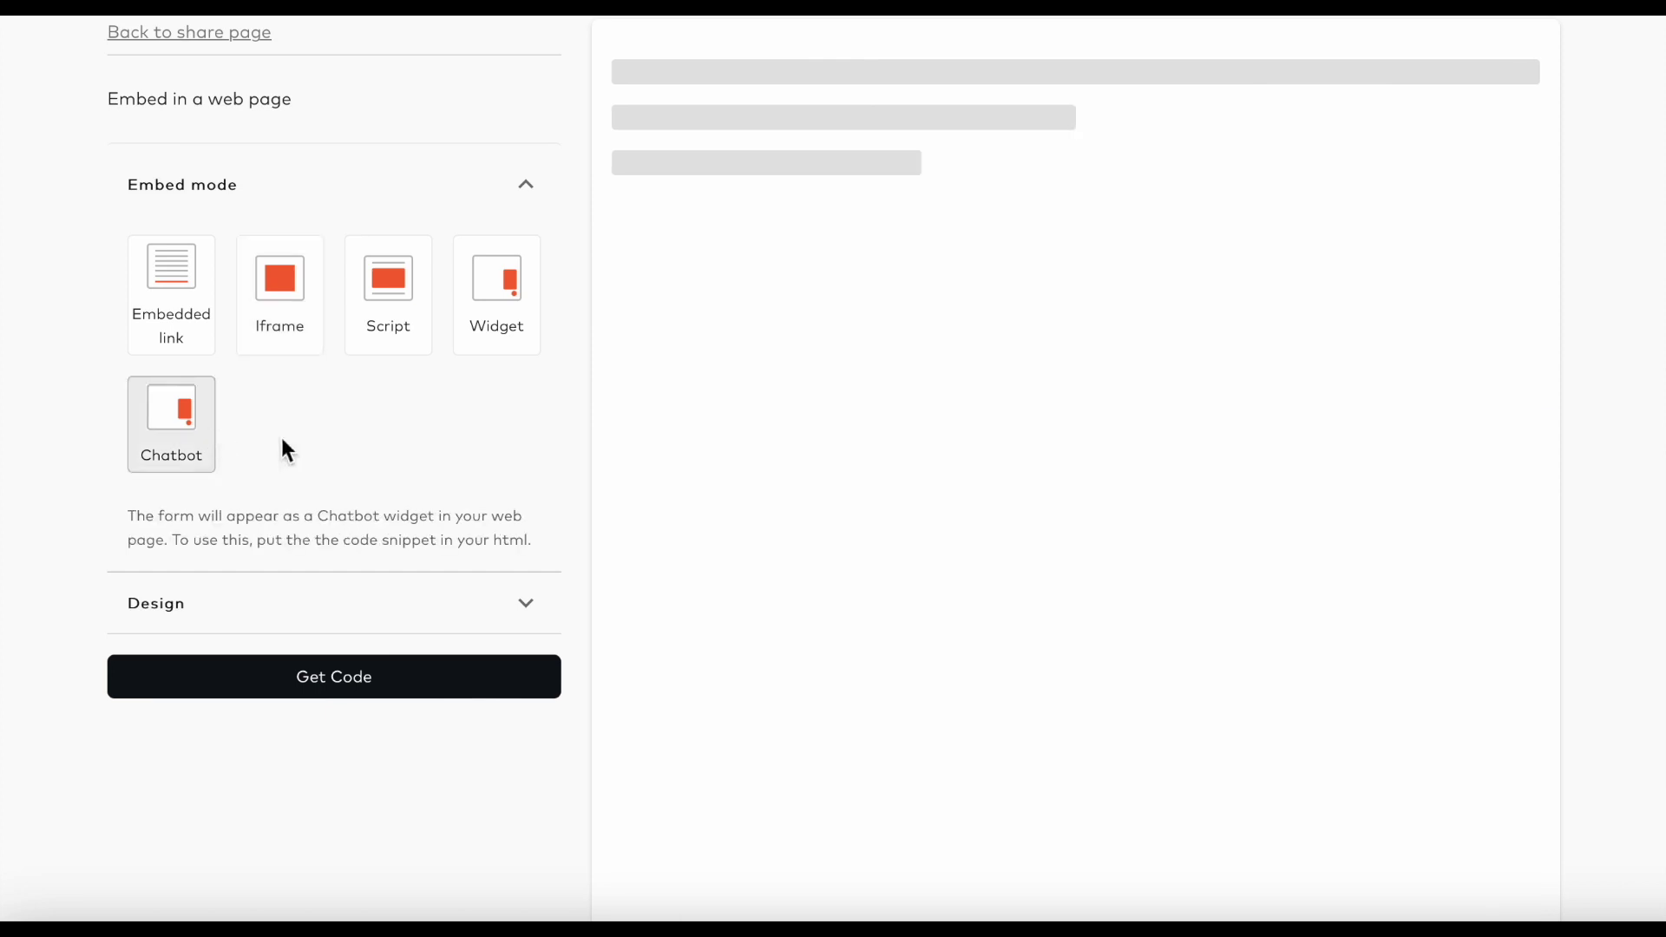
Answer the chatbot preview's course-name question with 'My ID', then close the chatbot.
scroll(777, 524, down, 4)
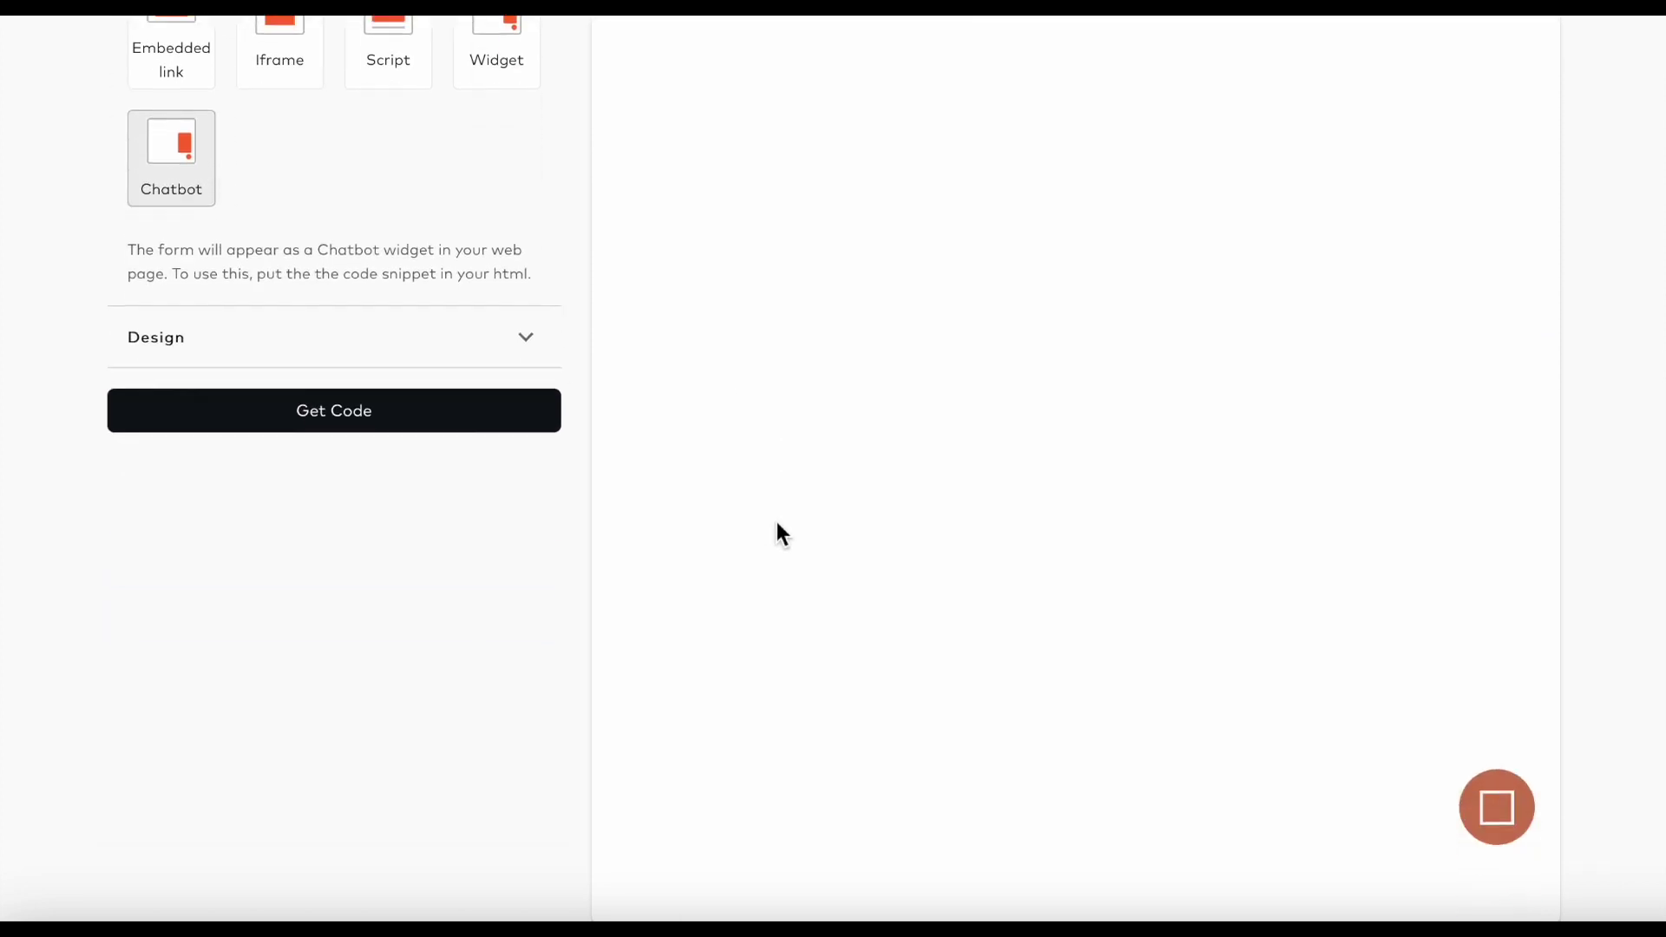
click(1515, 733)
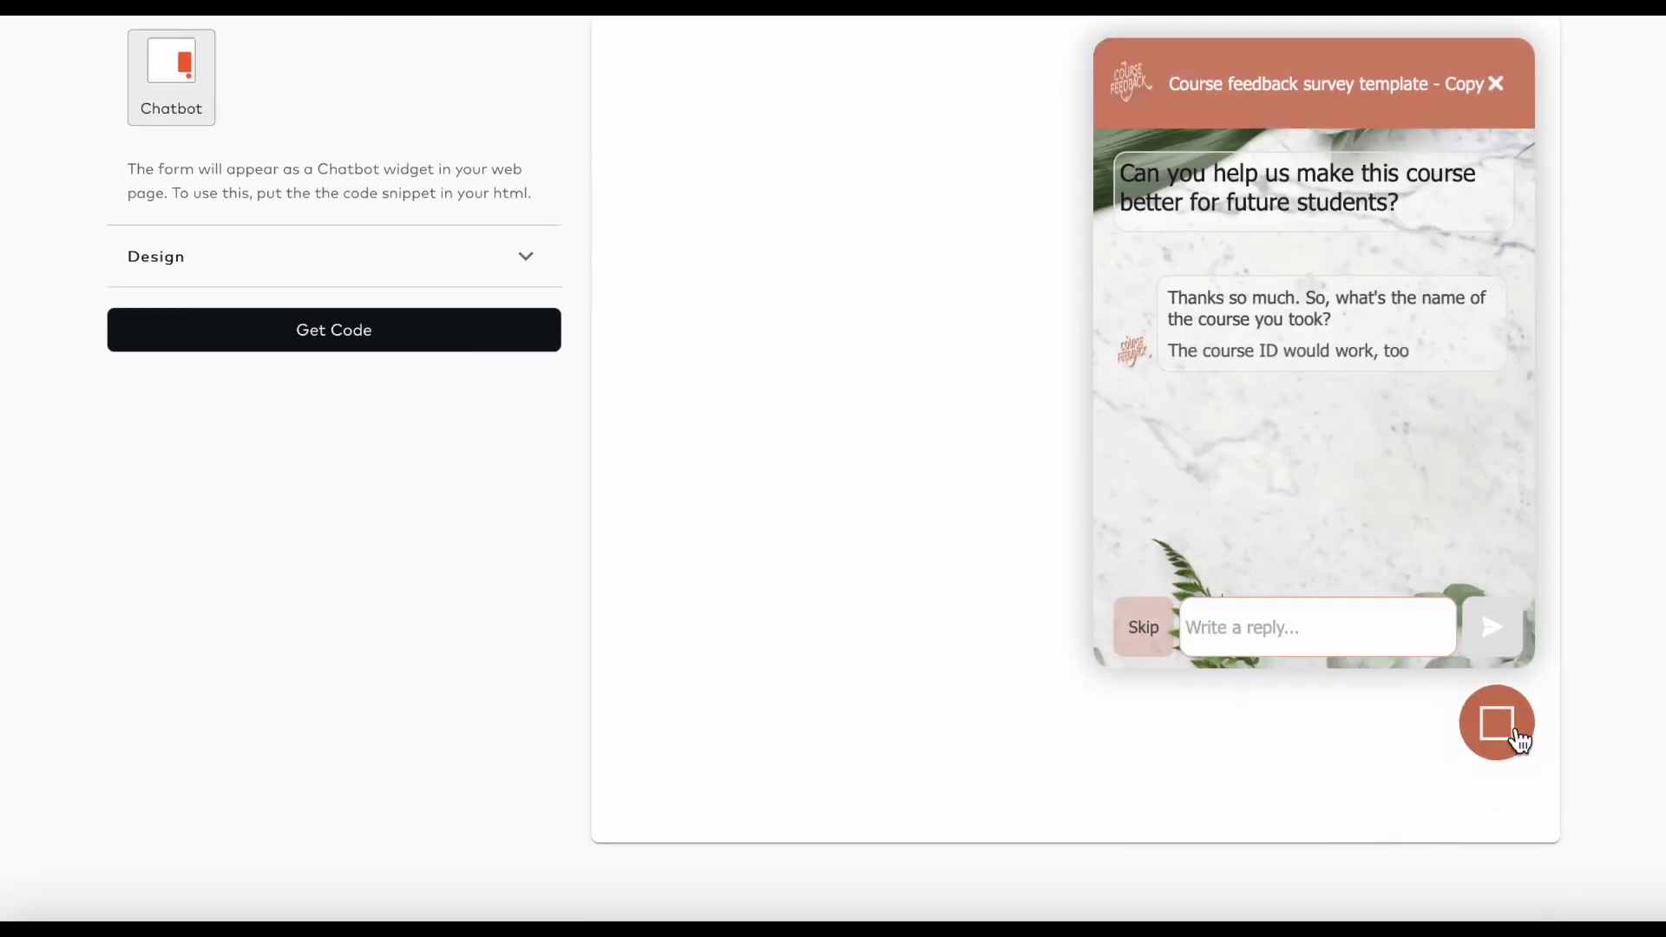
text(My ID)
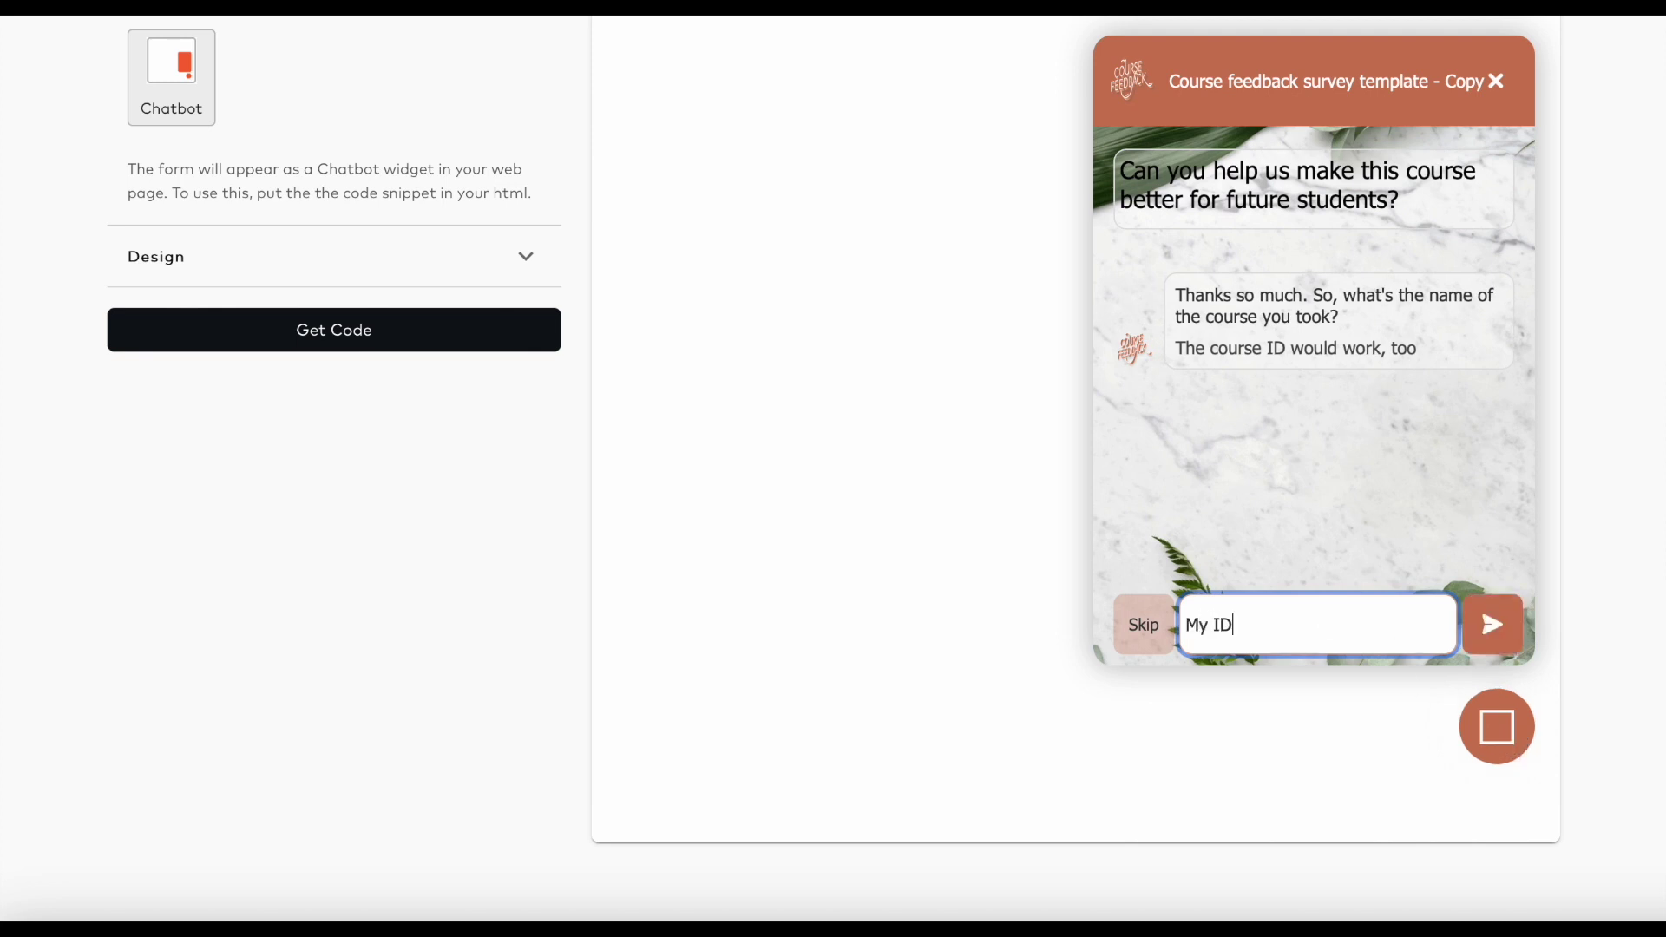
key(Return)
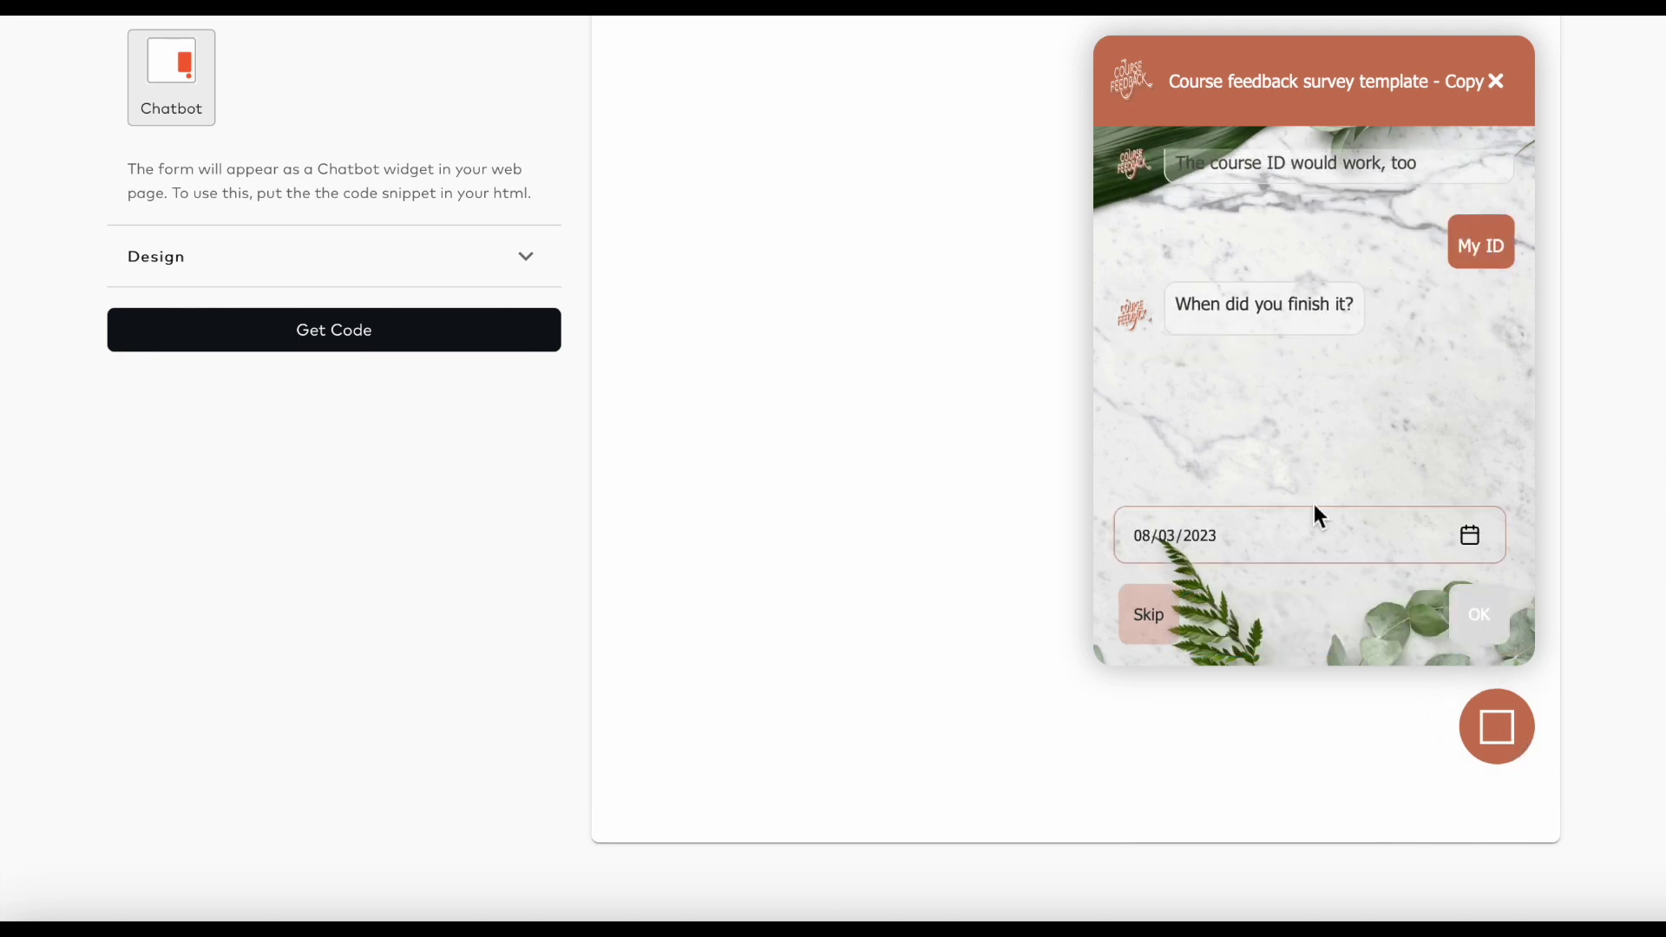
click(1498, 83)
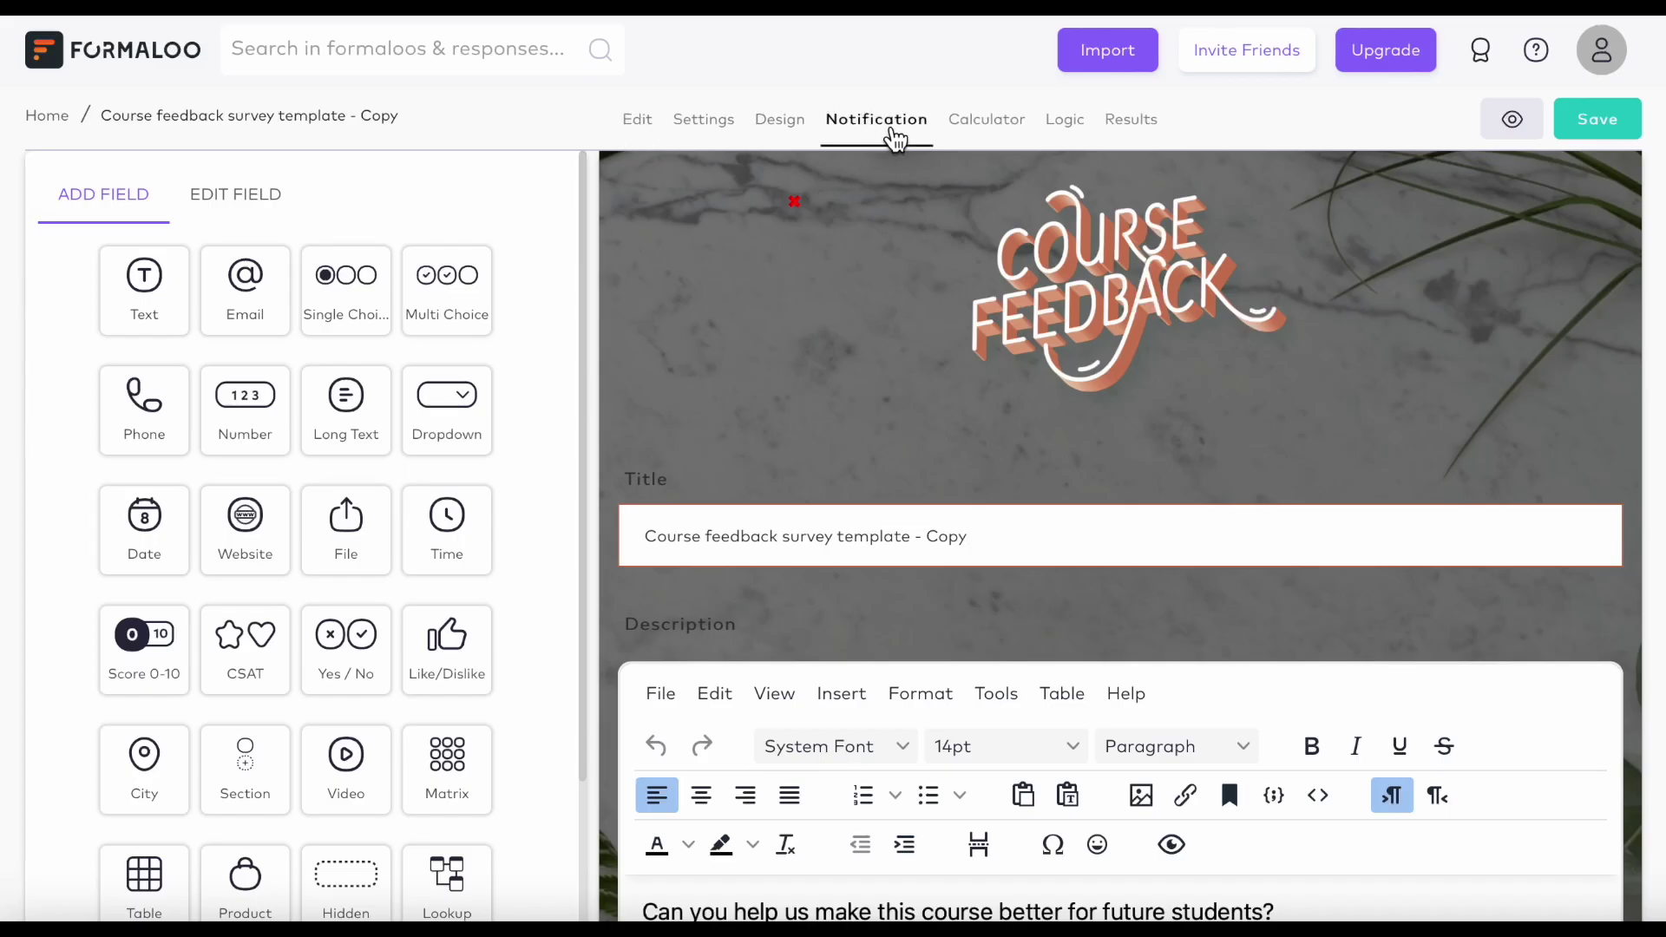
Enable a notification email per response and enter a teammate's forwarding e-mail address.
click(895, 140)
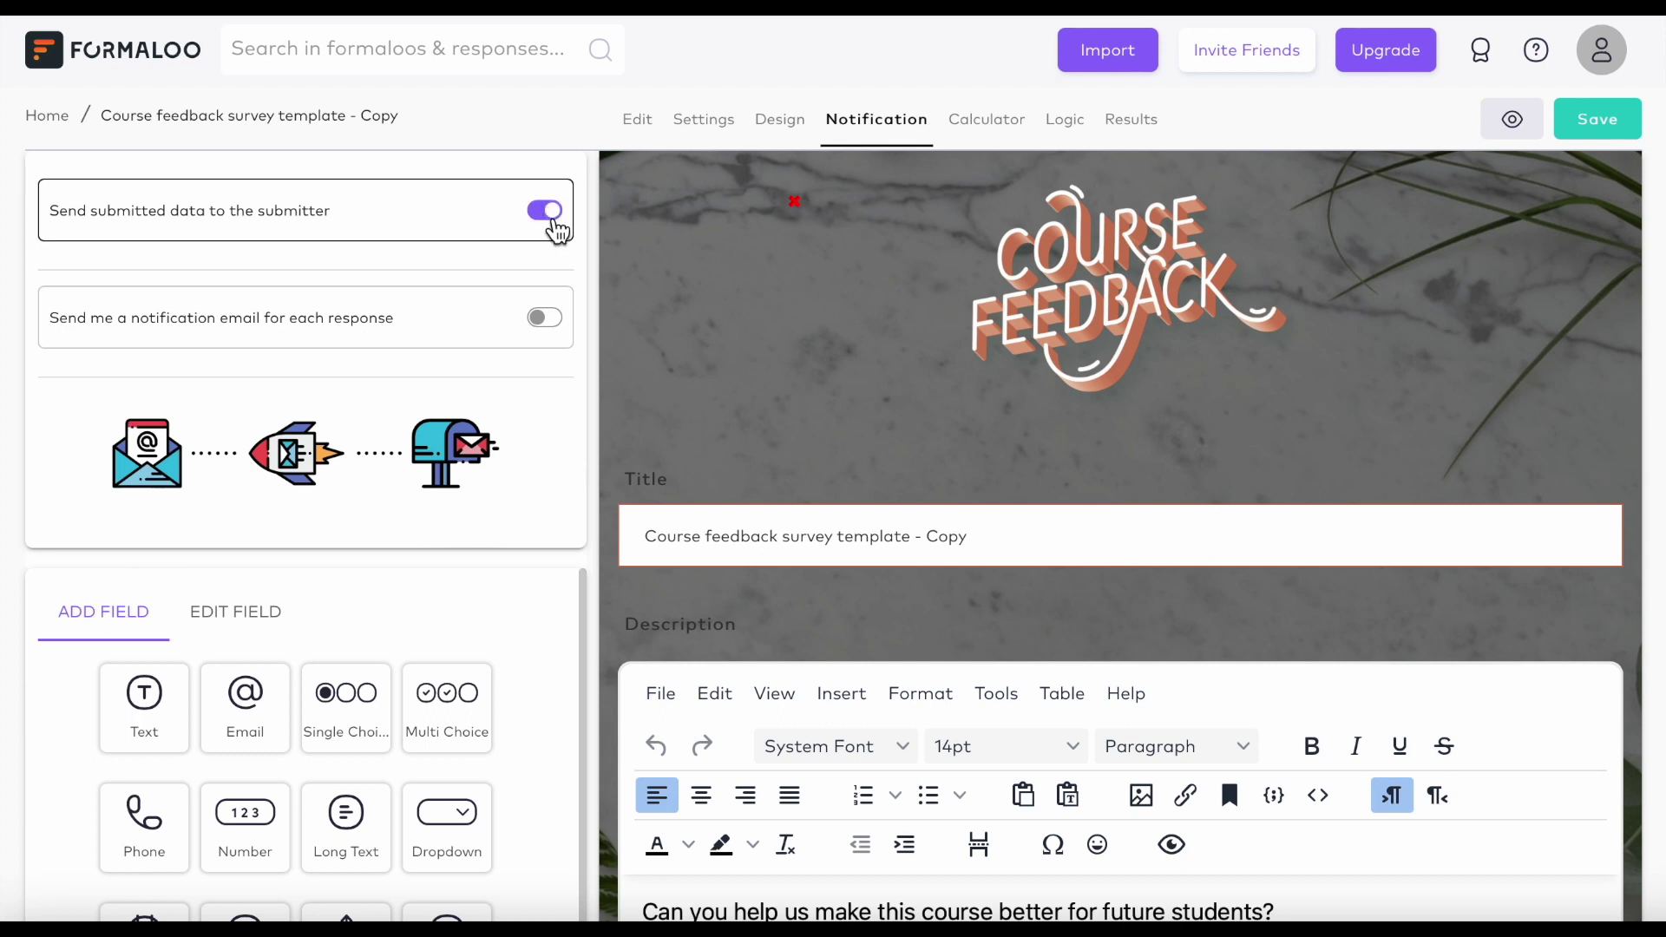
click(557, 329)
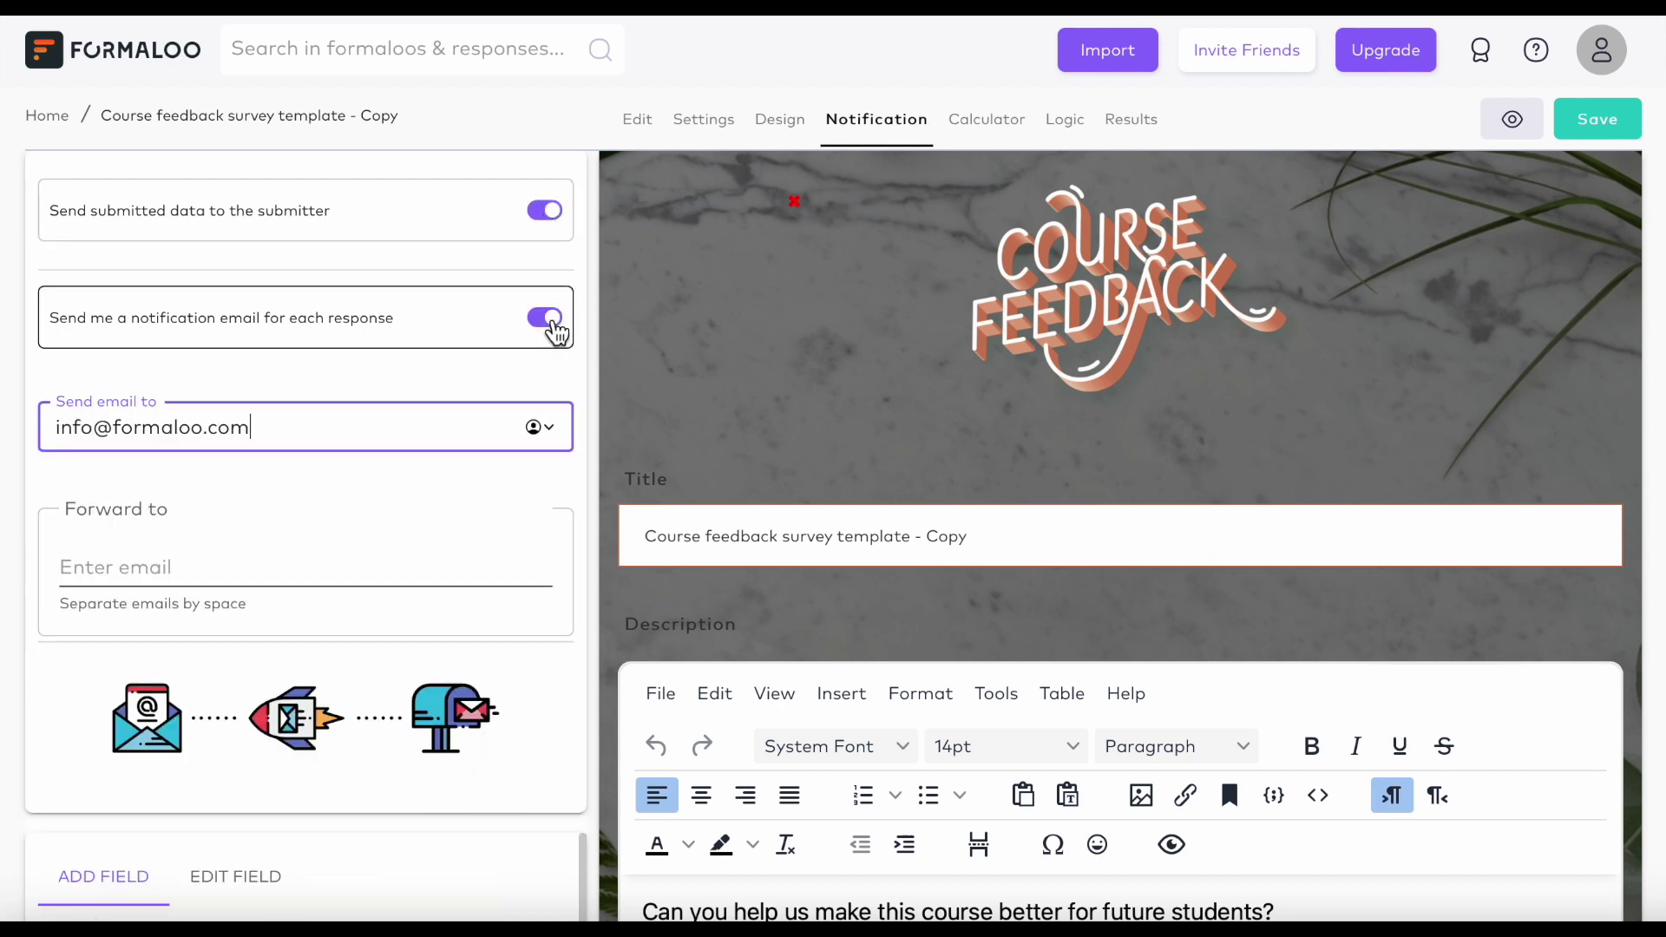
click(268, 564)
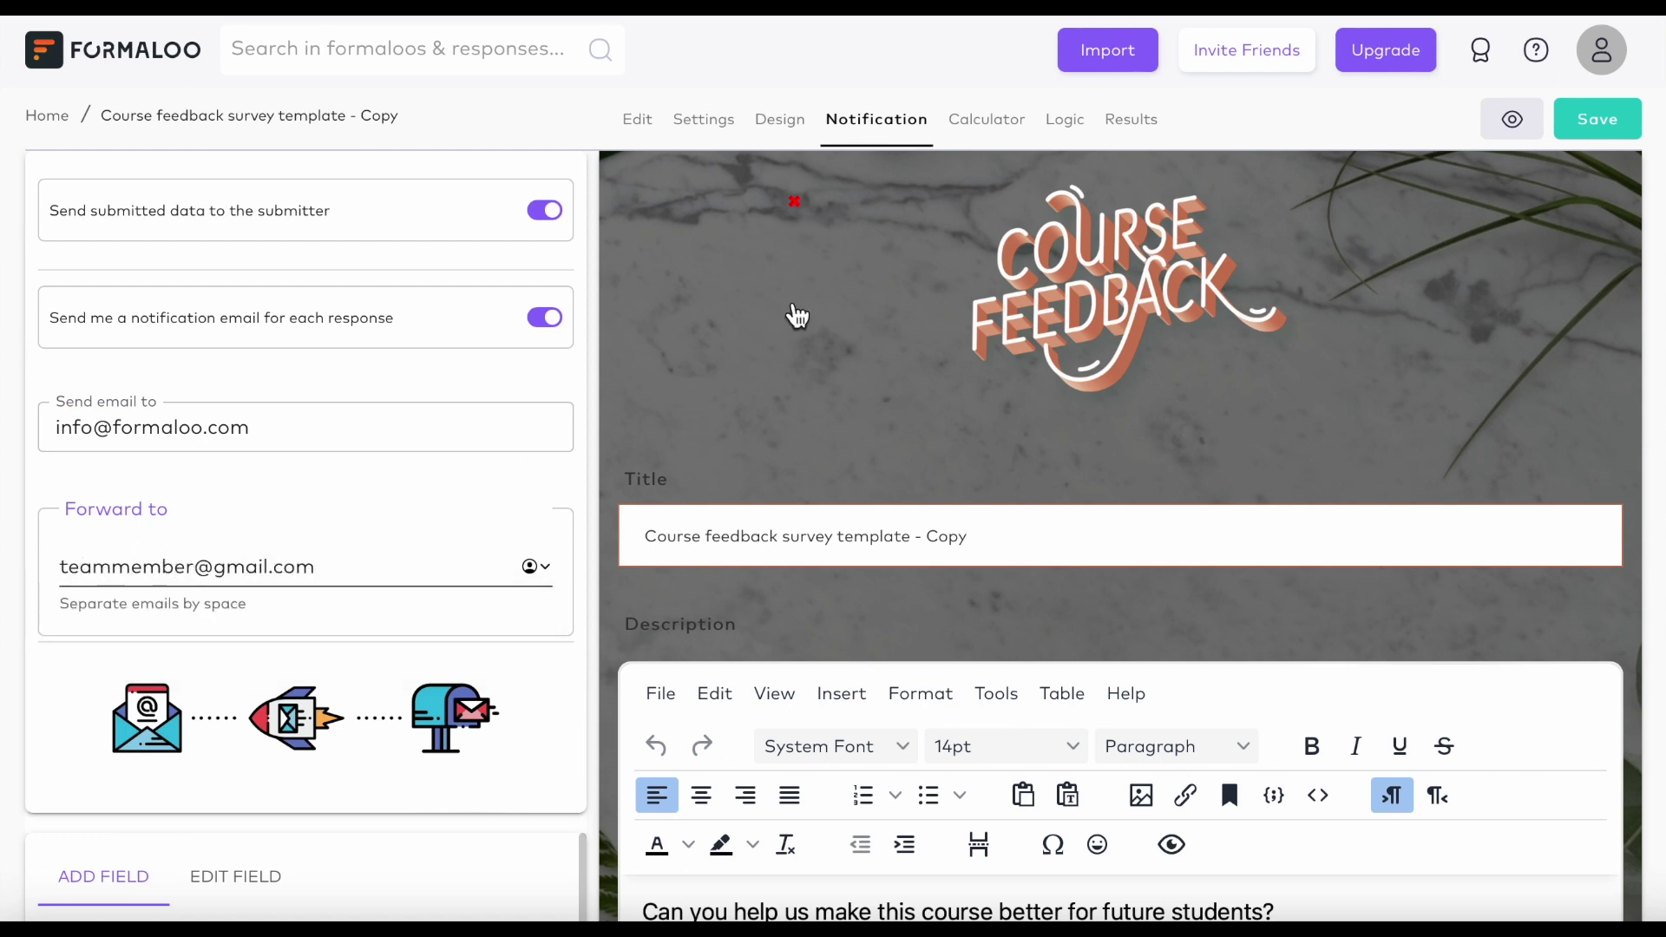
click(710, 136)
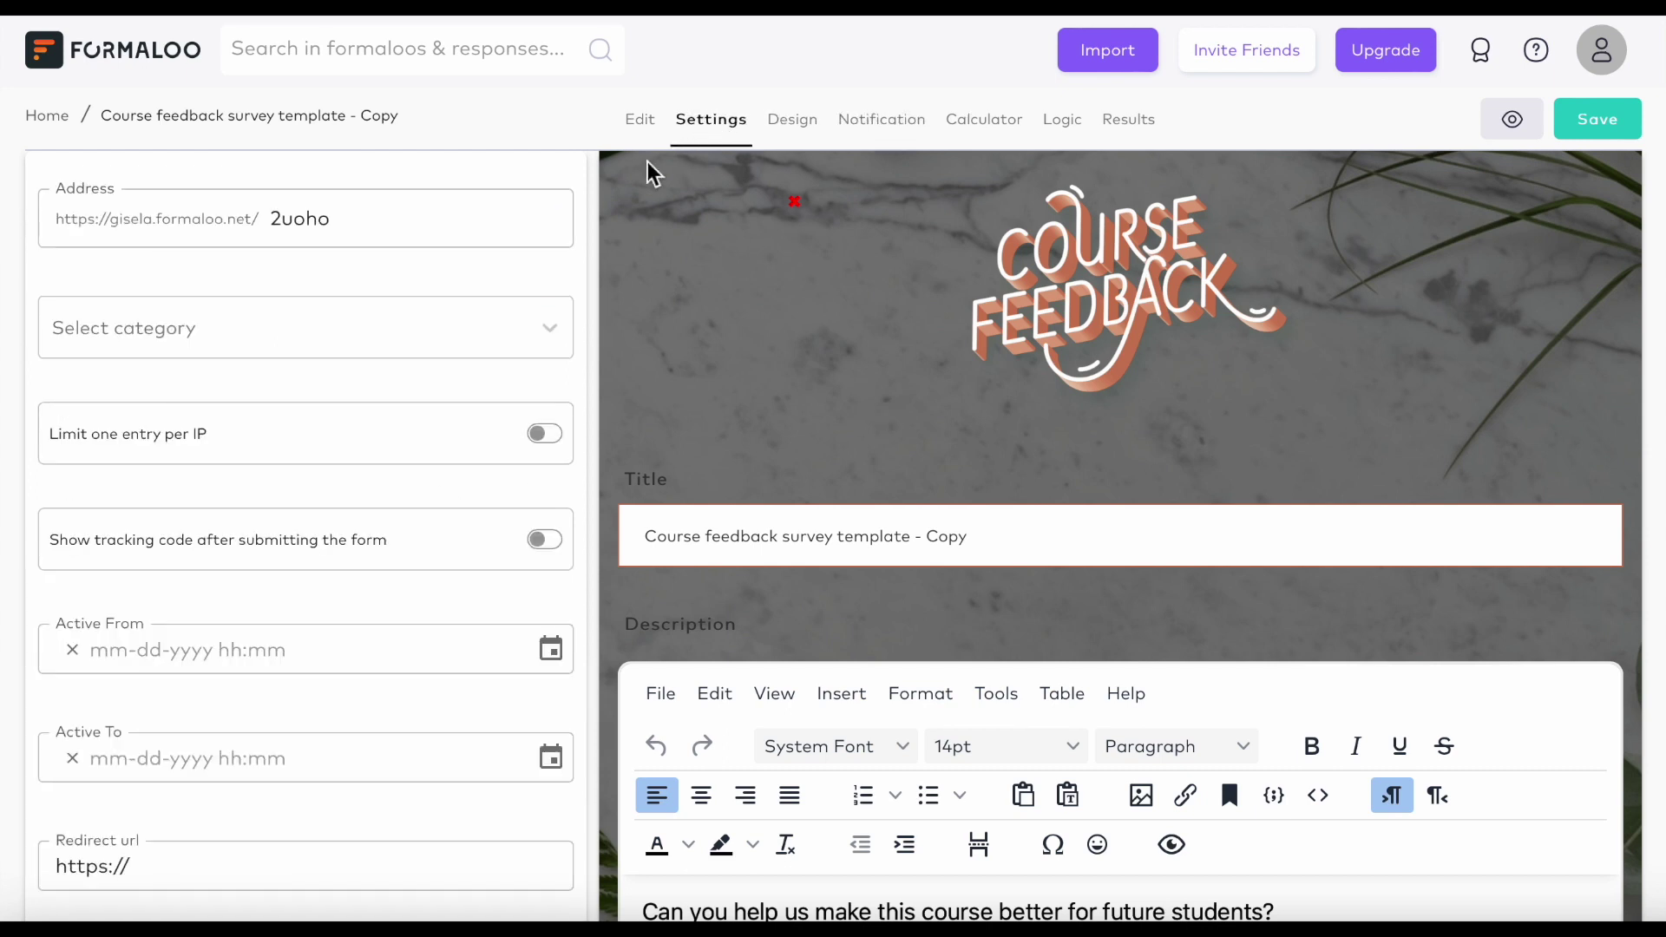
Scroll the Settings panel down to the 'Allow partial submits (auto-save)' option.
scroll(465, 500, down, 1)
scroll(465, 503, down, 5)
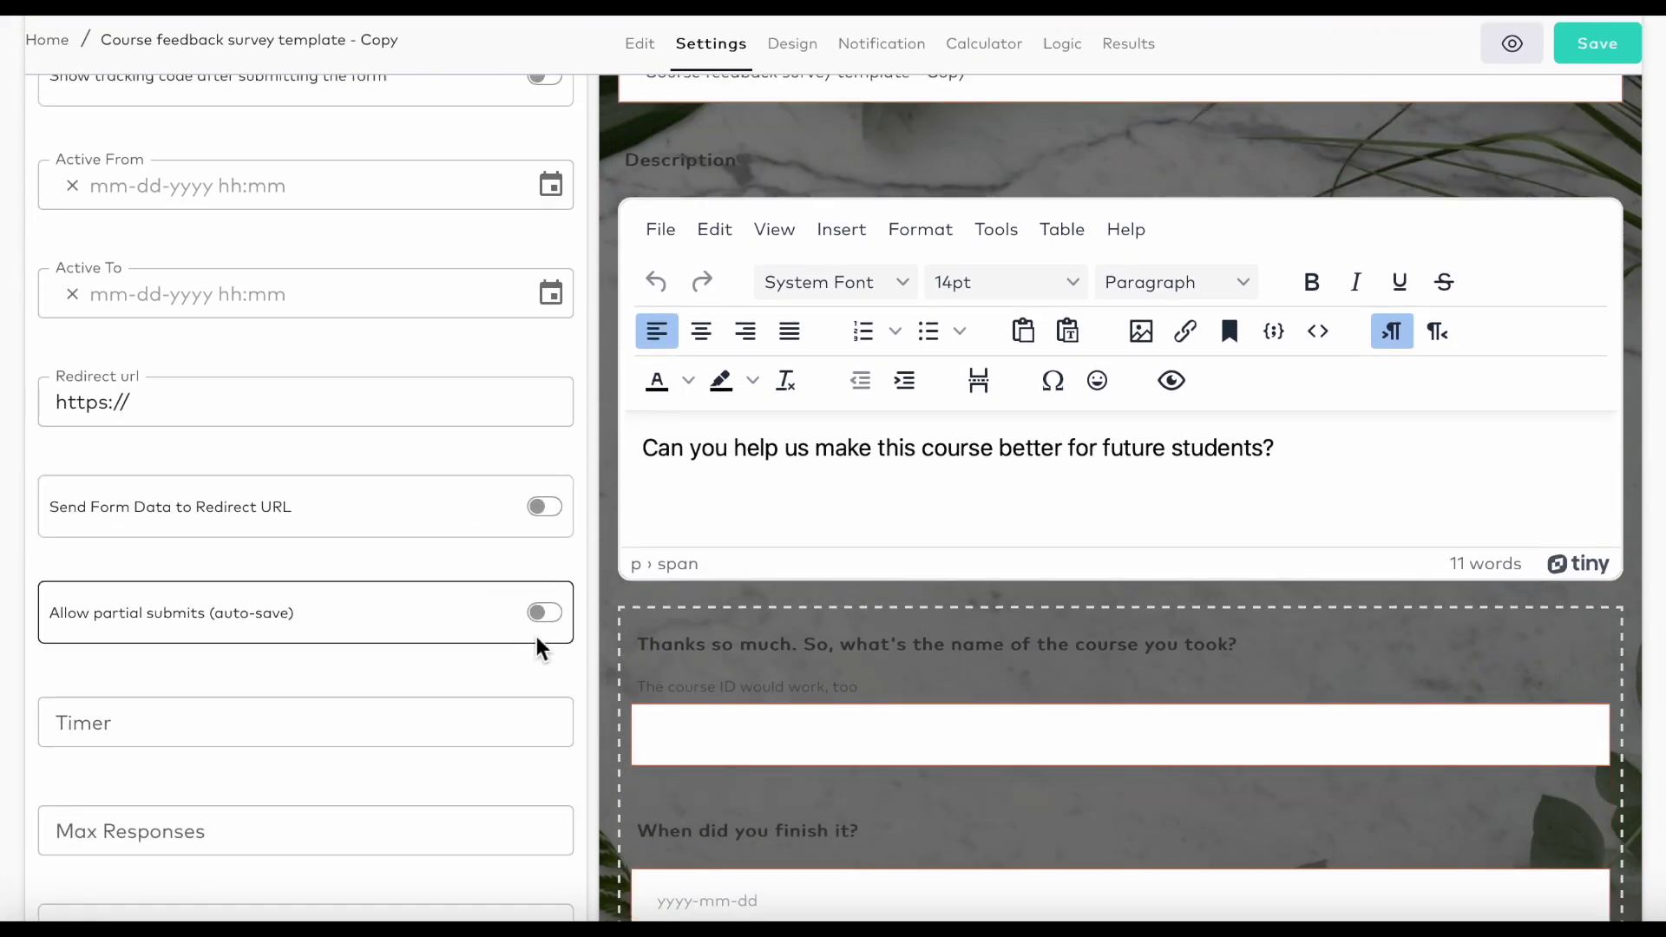
scroll(555, 629, down, 3)
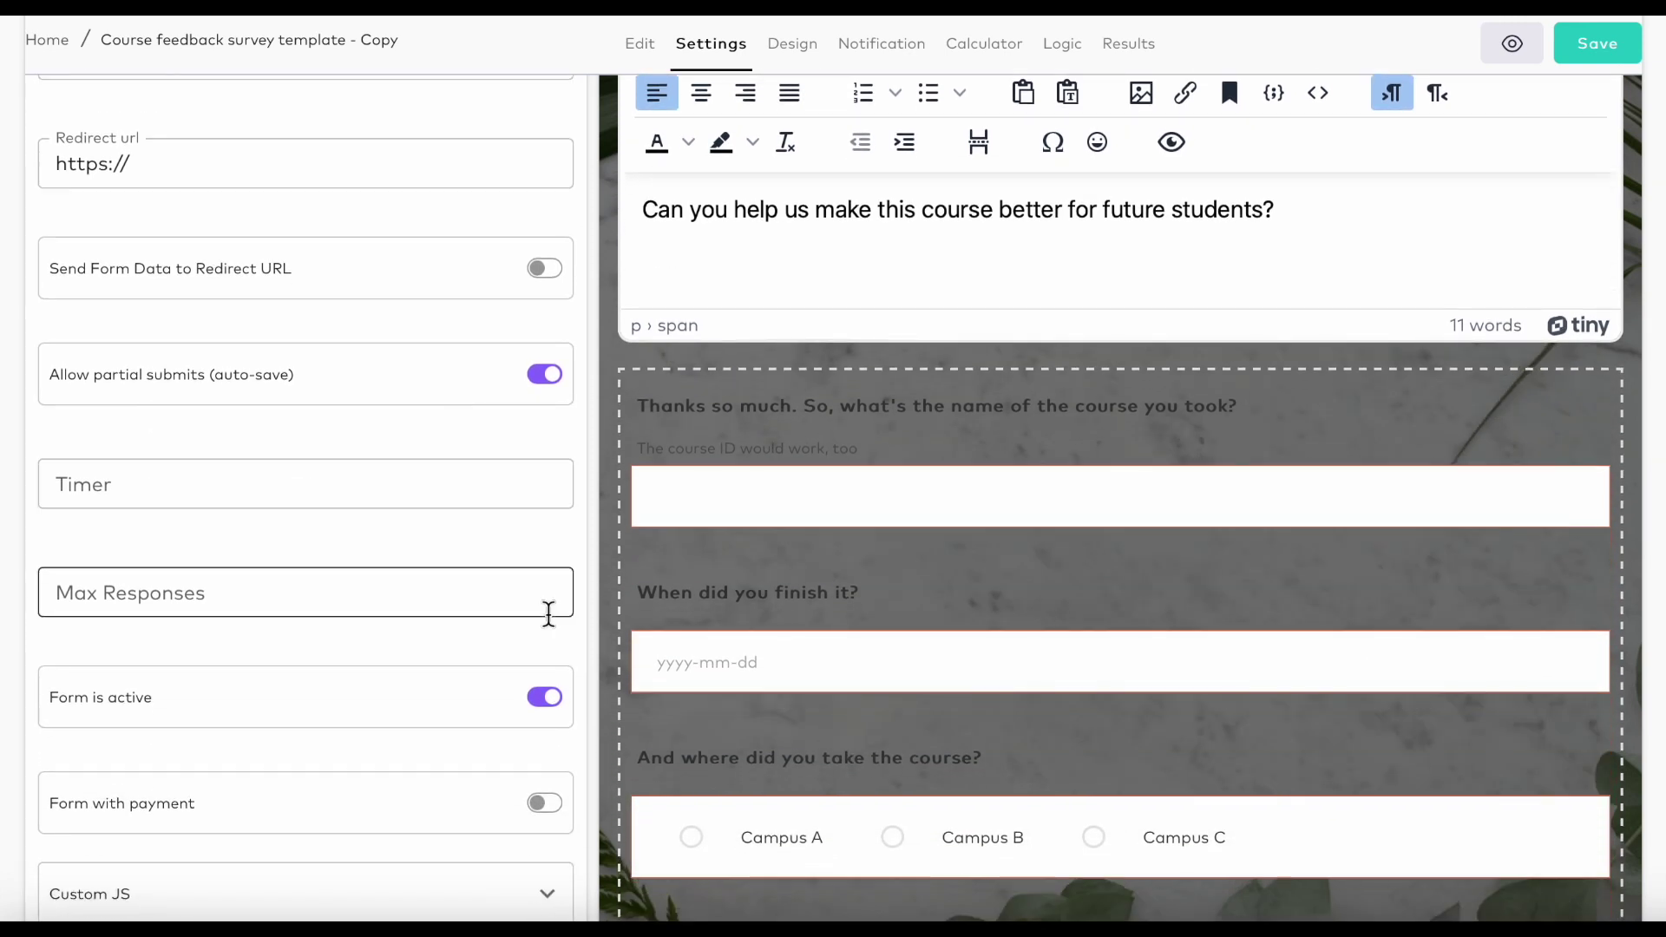
scroll(549, 614, down, 5)
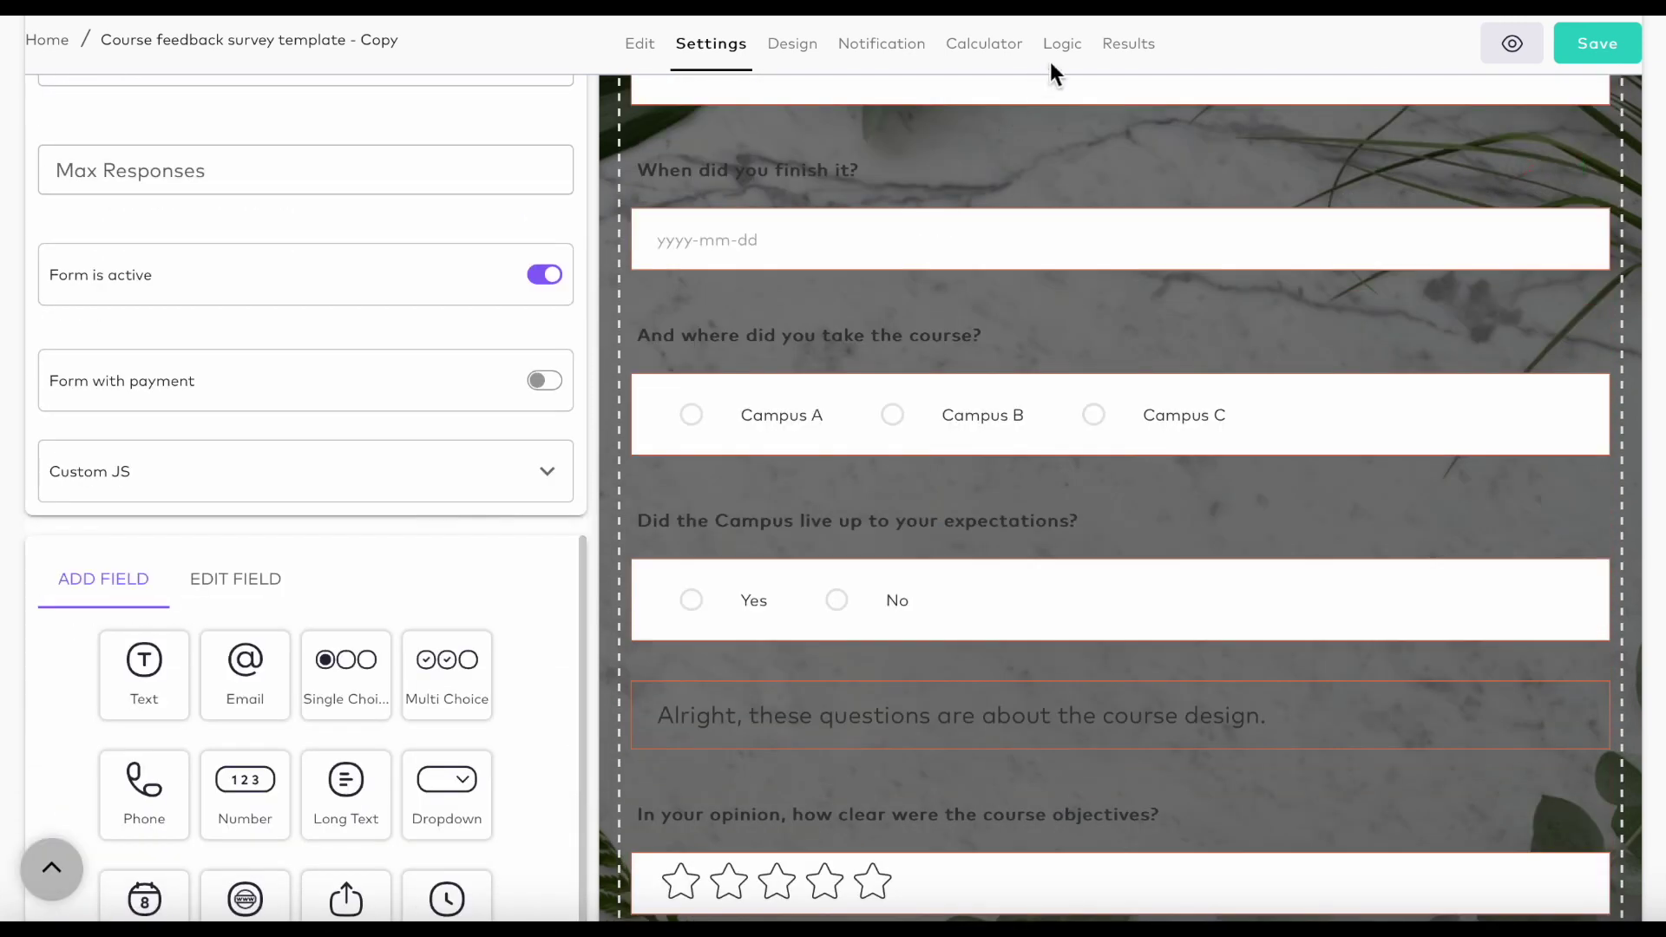
Show the survey's logic flowchart and zoom in on it five times.
click(1063, 46)
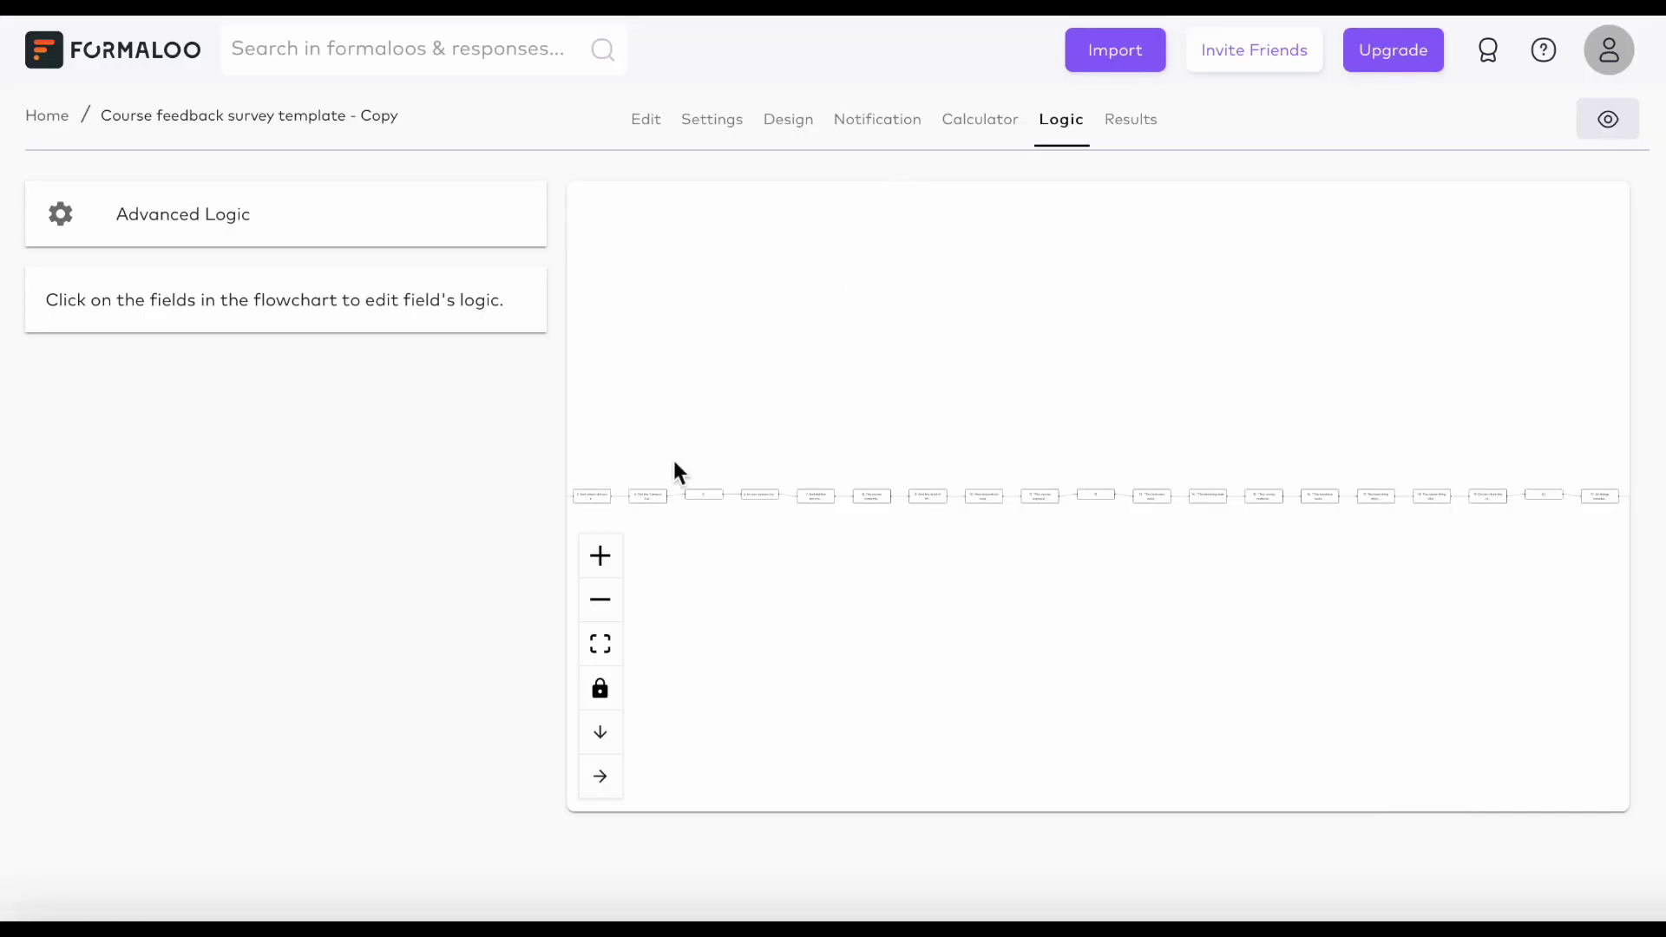
click(605, 560)
click(605, 560)
click(605, 560)
click(605, 559)
click(605, 560)
click(605, 560)
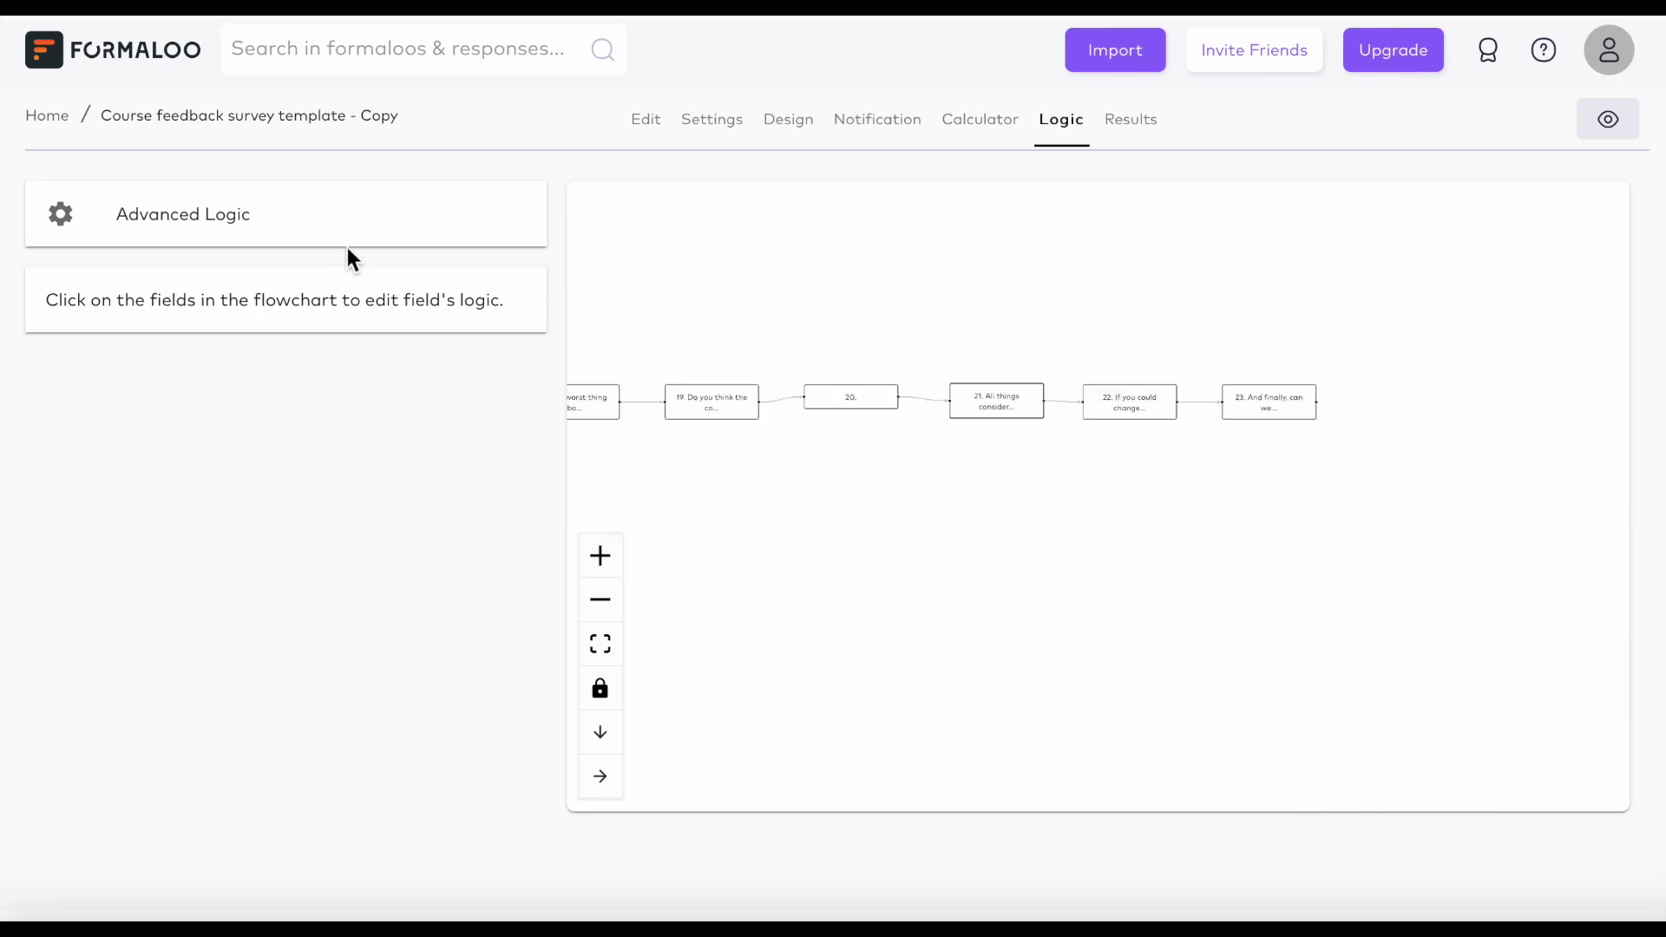
Open Advanced Logic and look through the actions available for question 2.
click(320, 224)
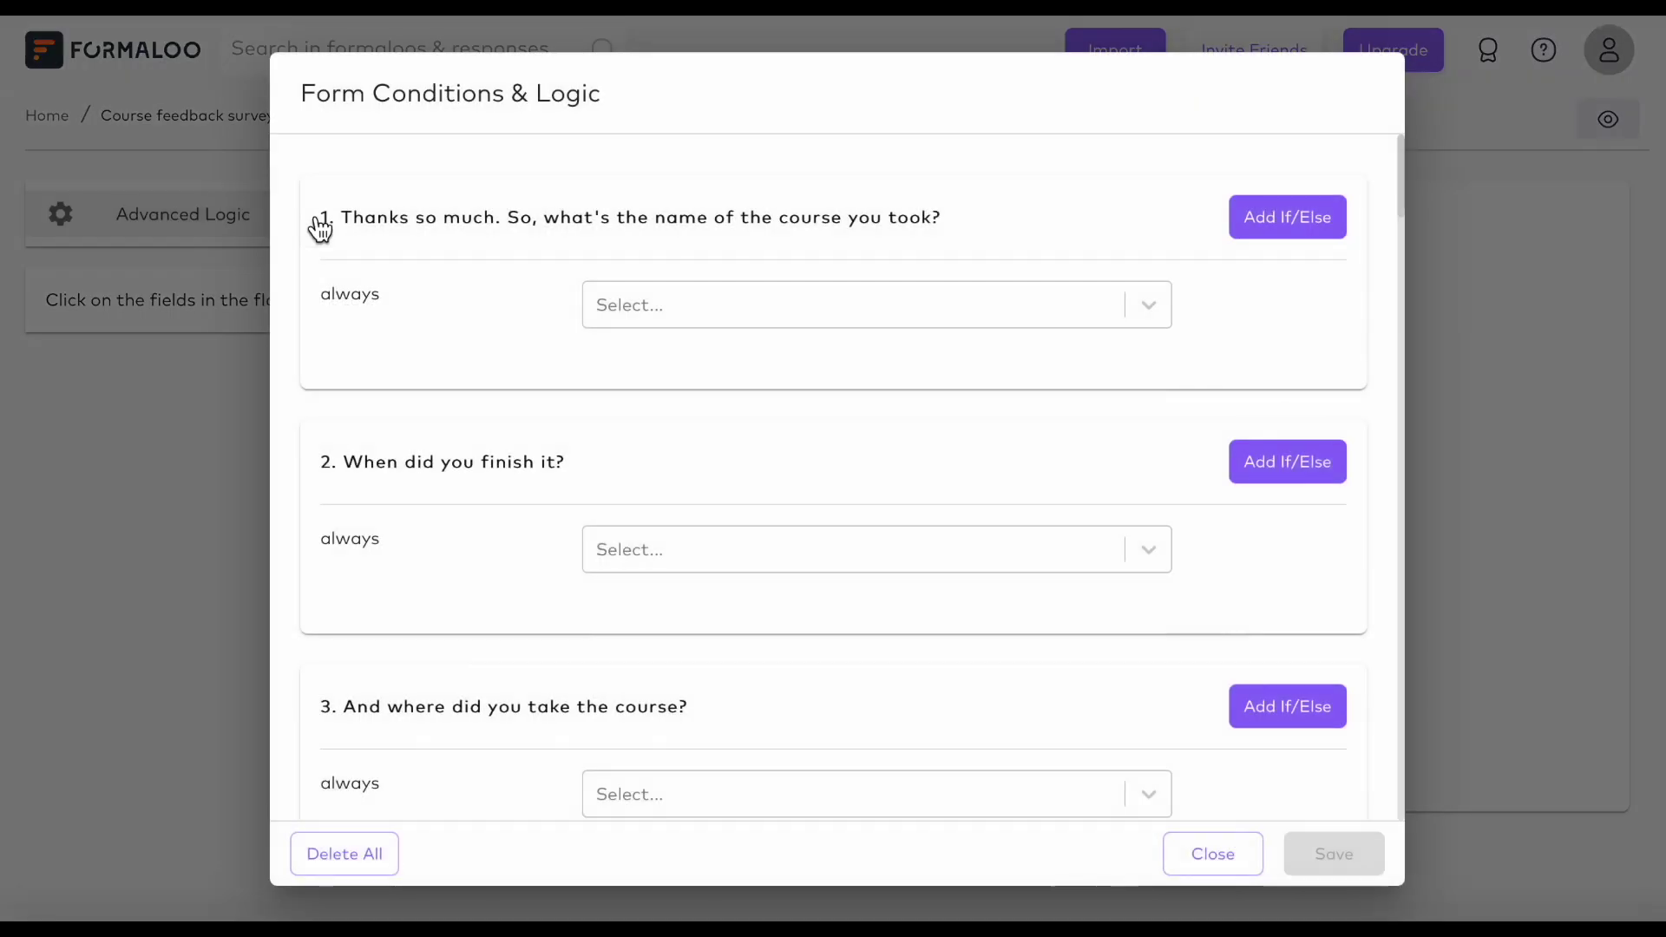
click(1150, 549)
scroll(1152, 545, down, 2)
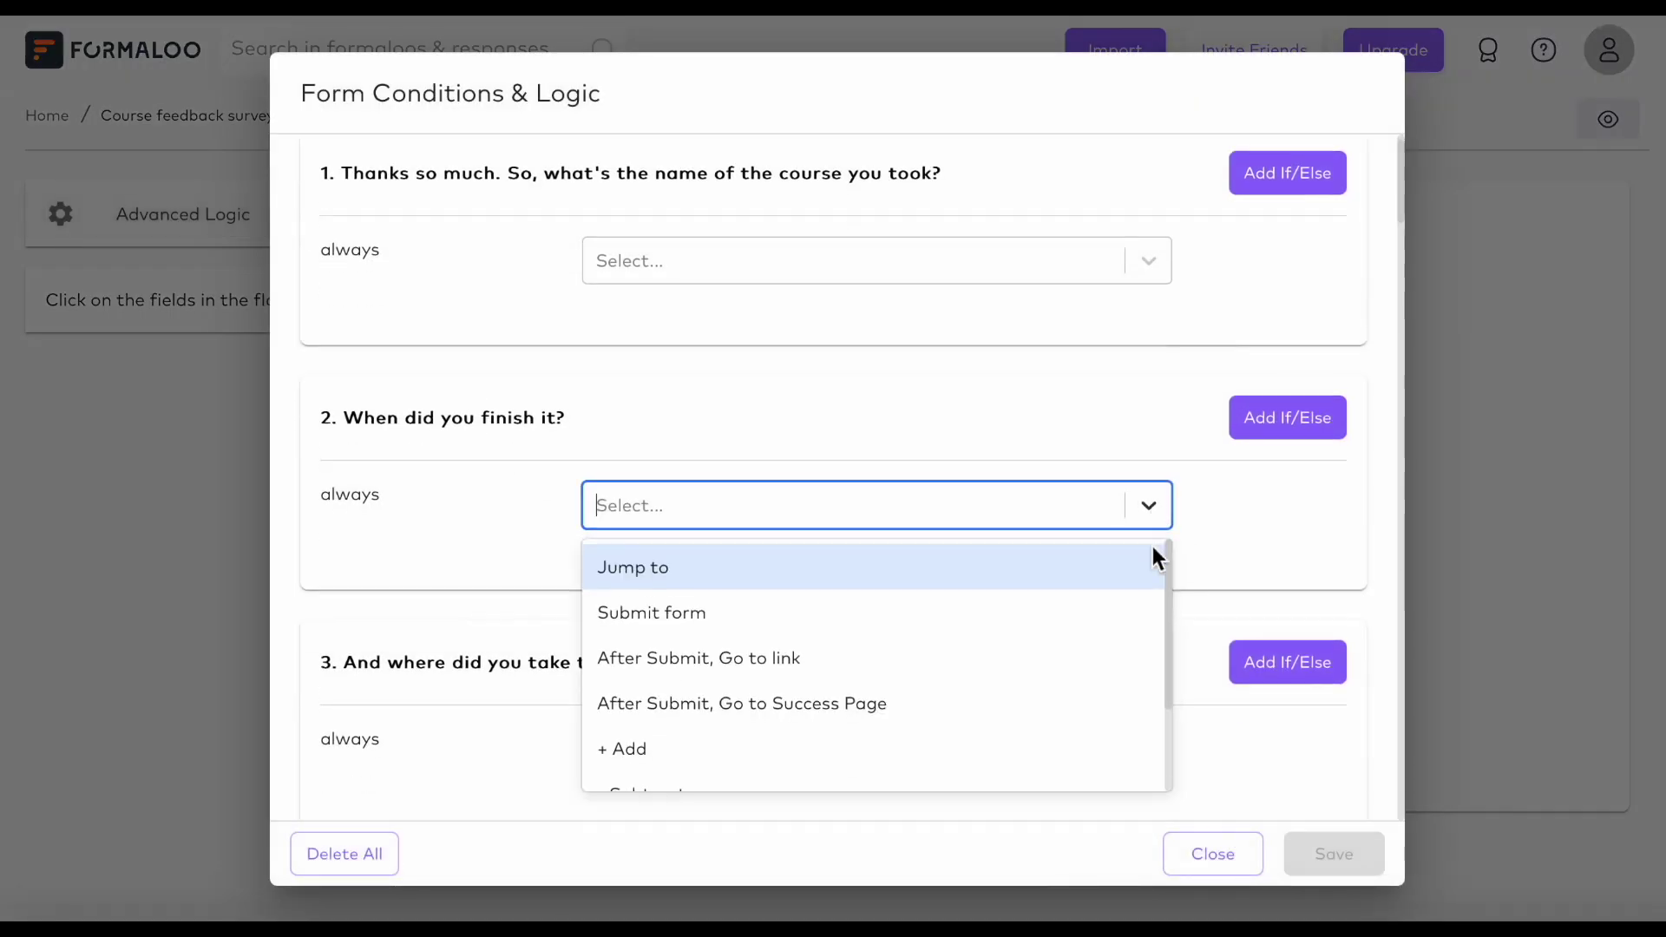
scroll(1090, 559, down, 2)
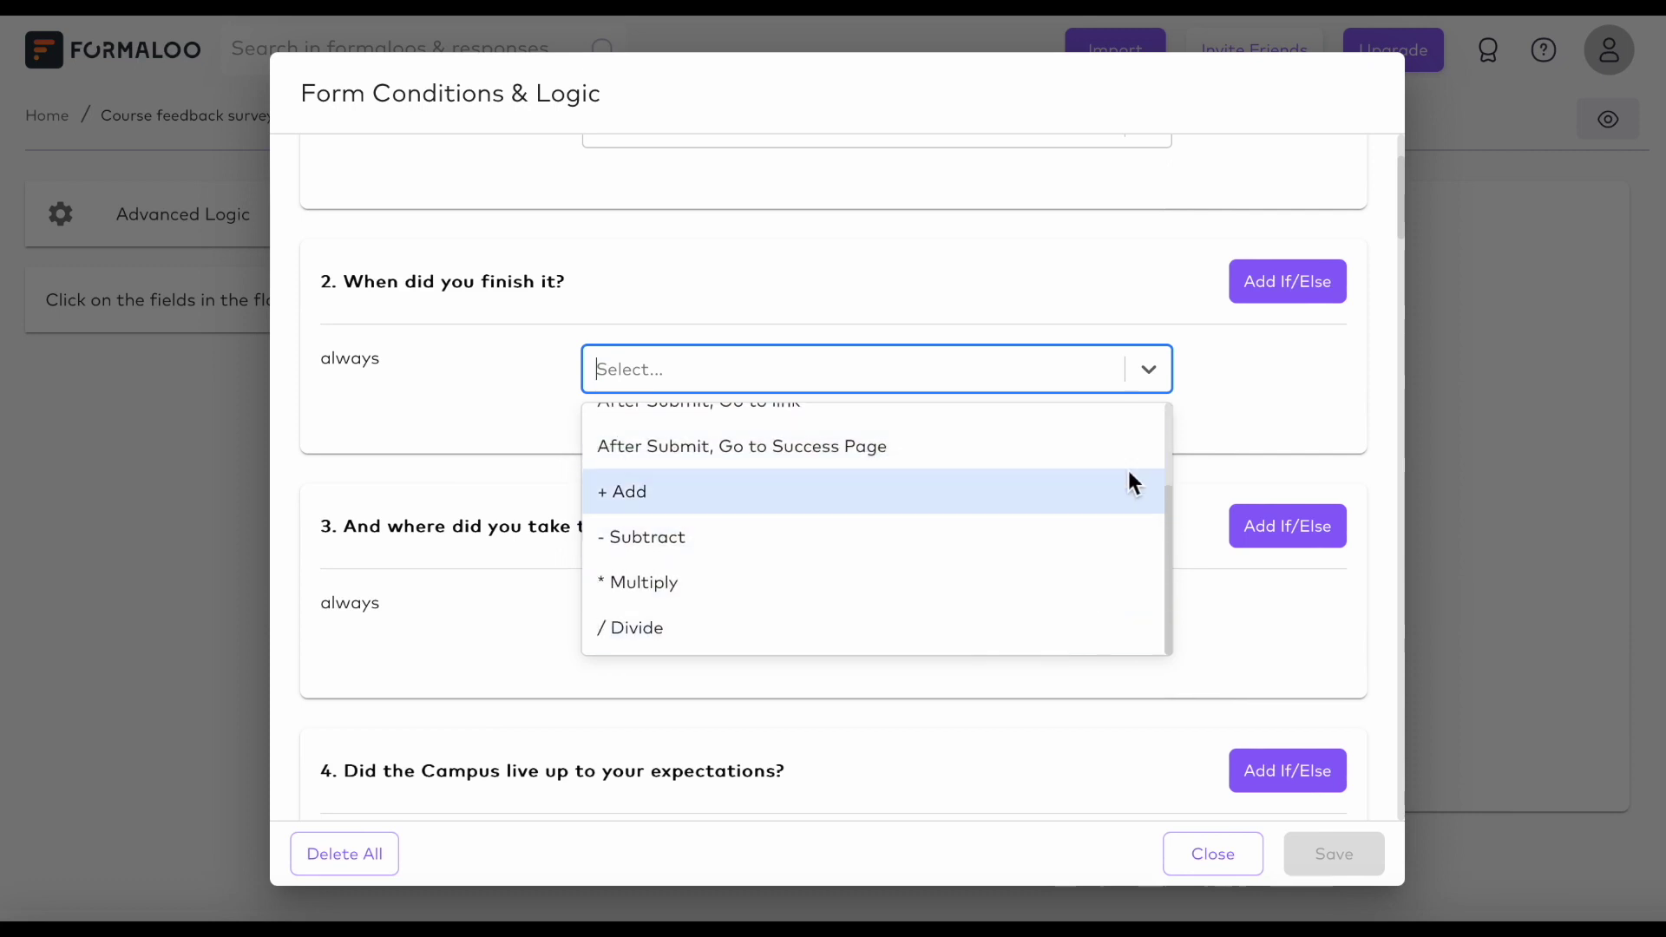
click(1153, 379)
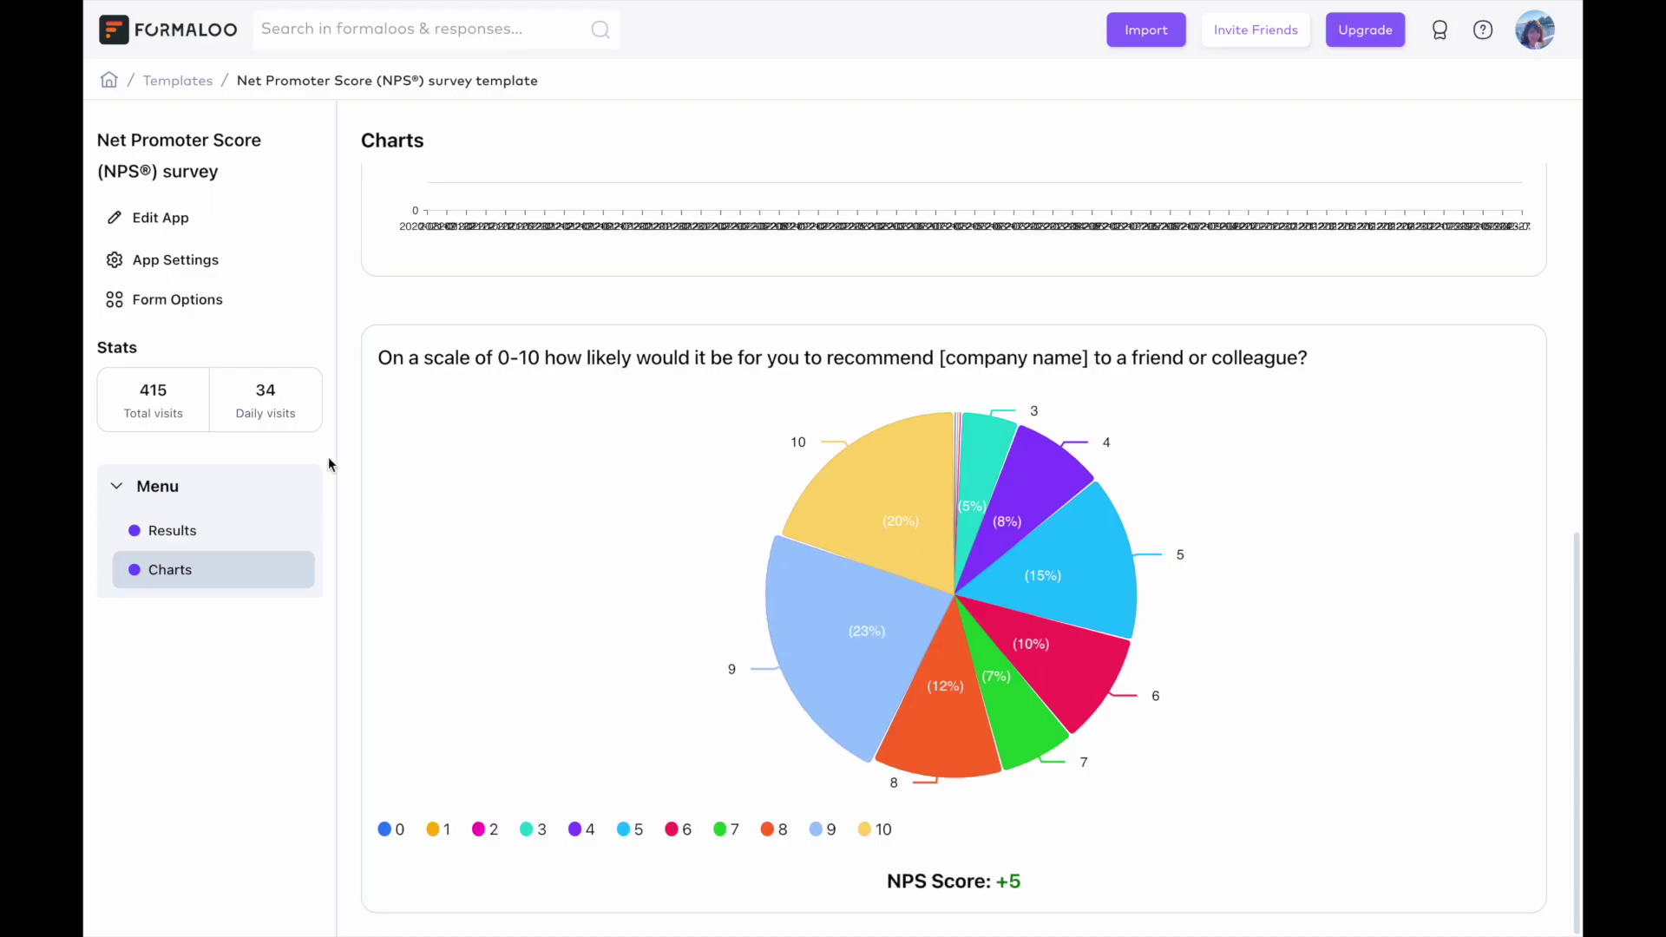
Add a new block page to the NPS survey app, using the NPS survey table, titled 'Lea…'.
click(163, 215)
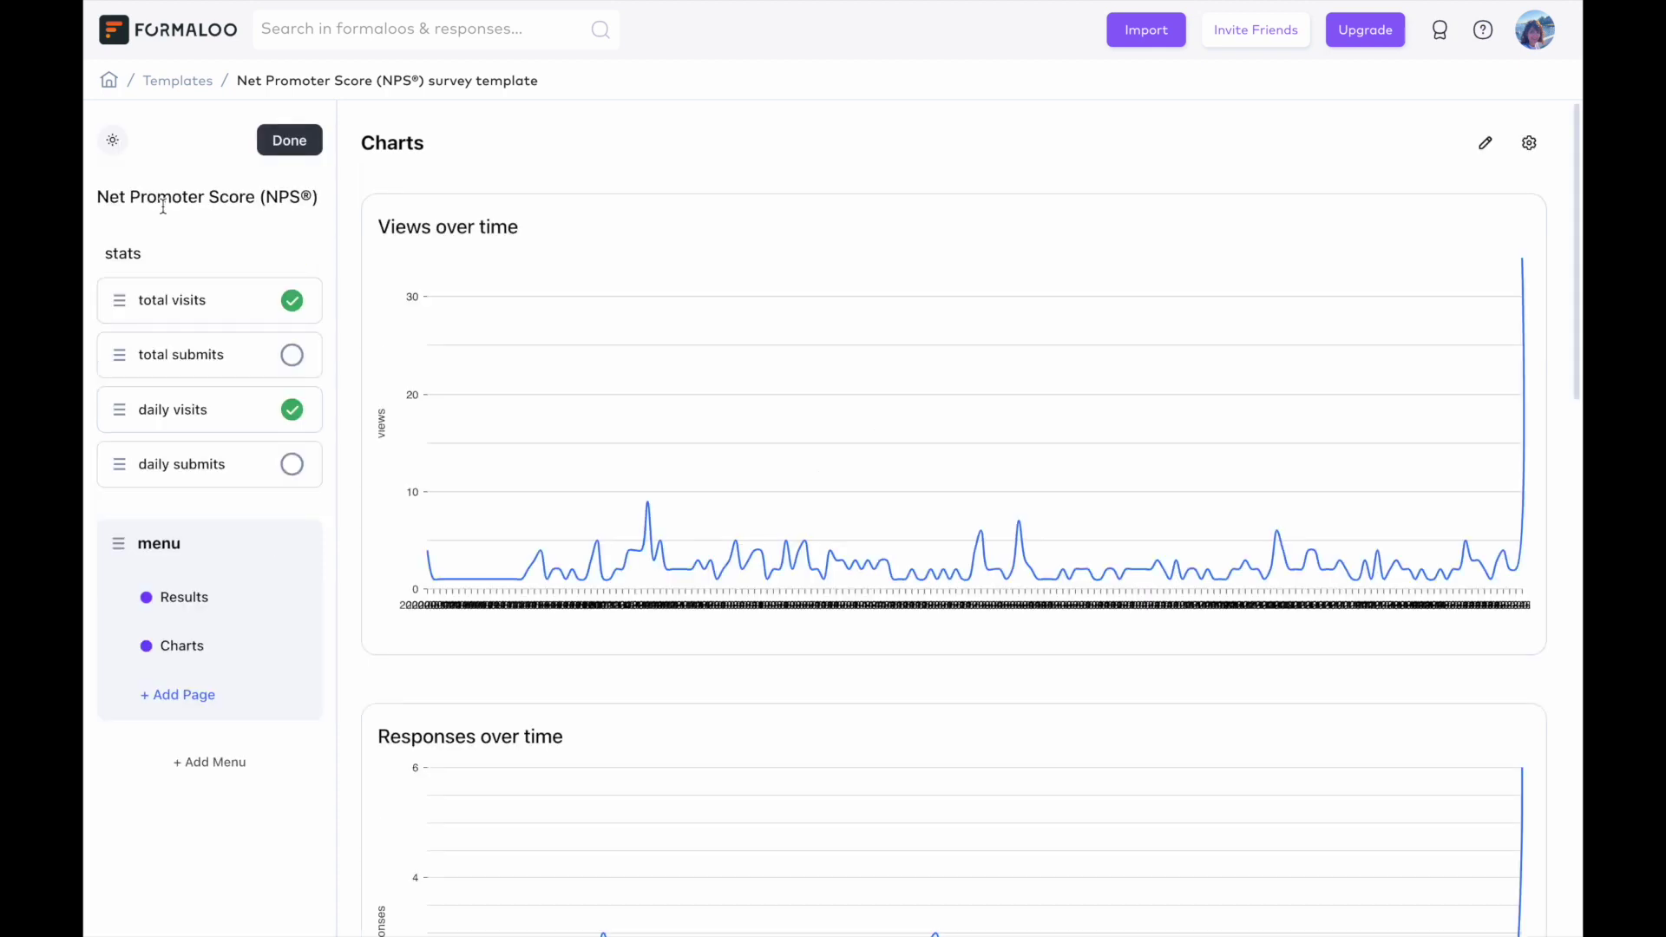
click(189, 703)
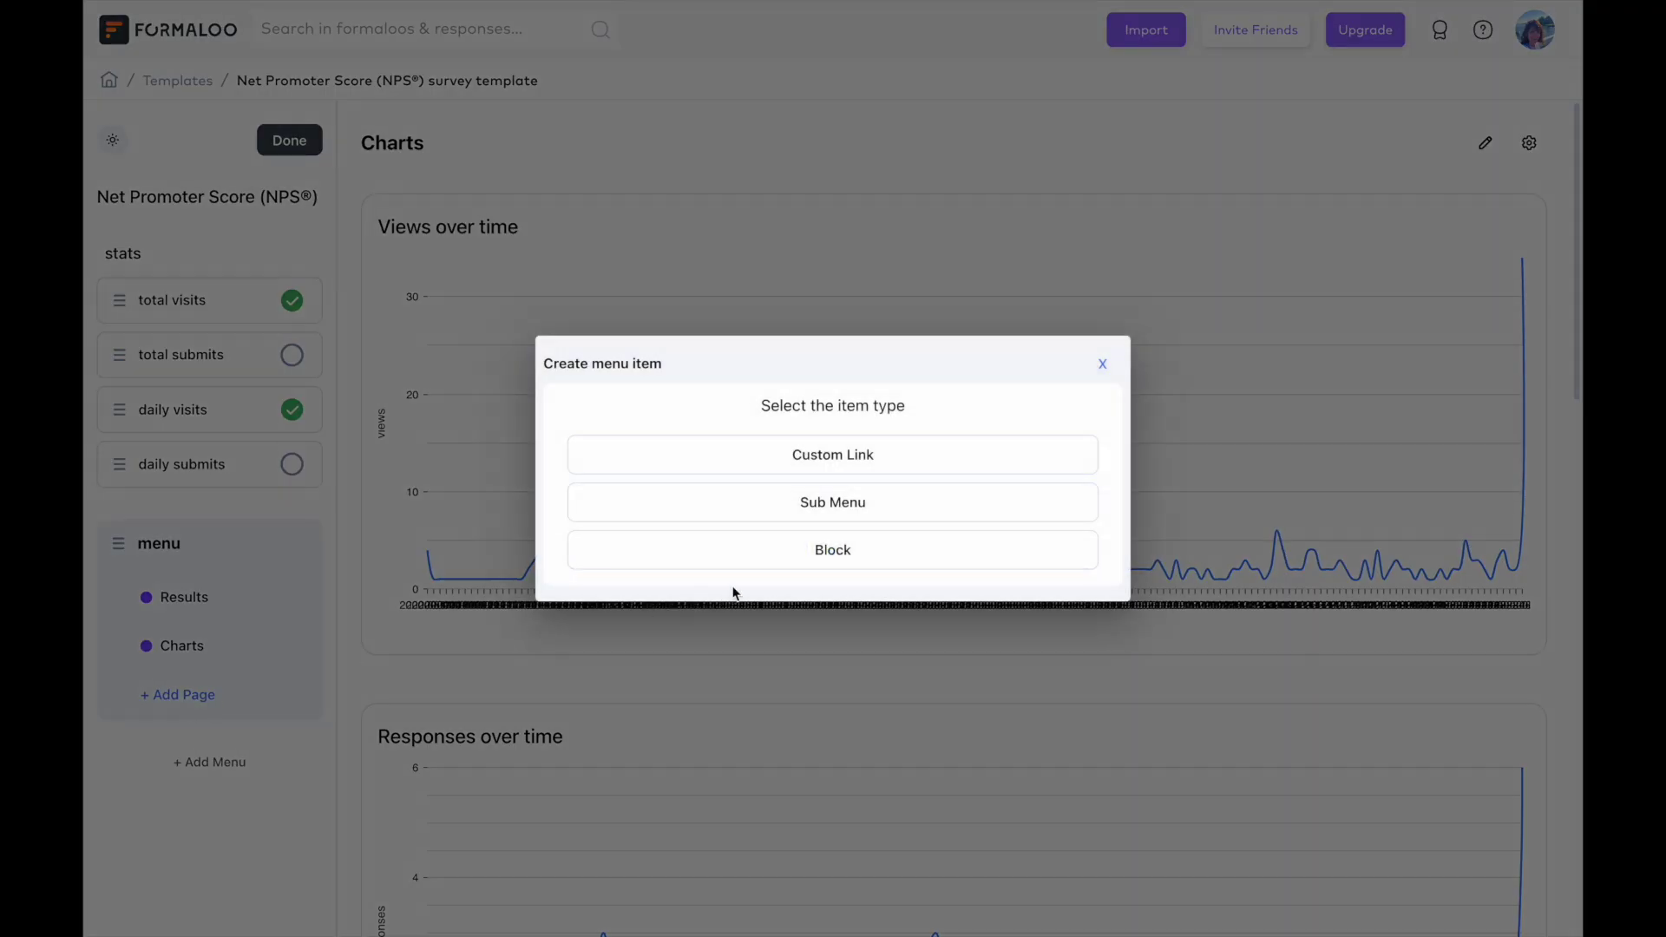
click(833, 554)
click(761, 433)
text(nps)
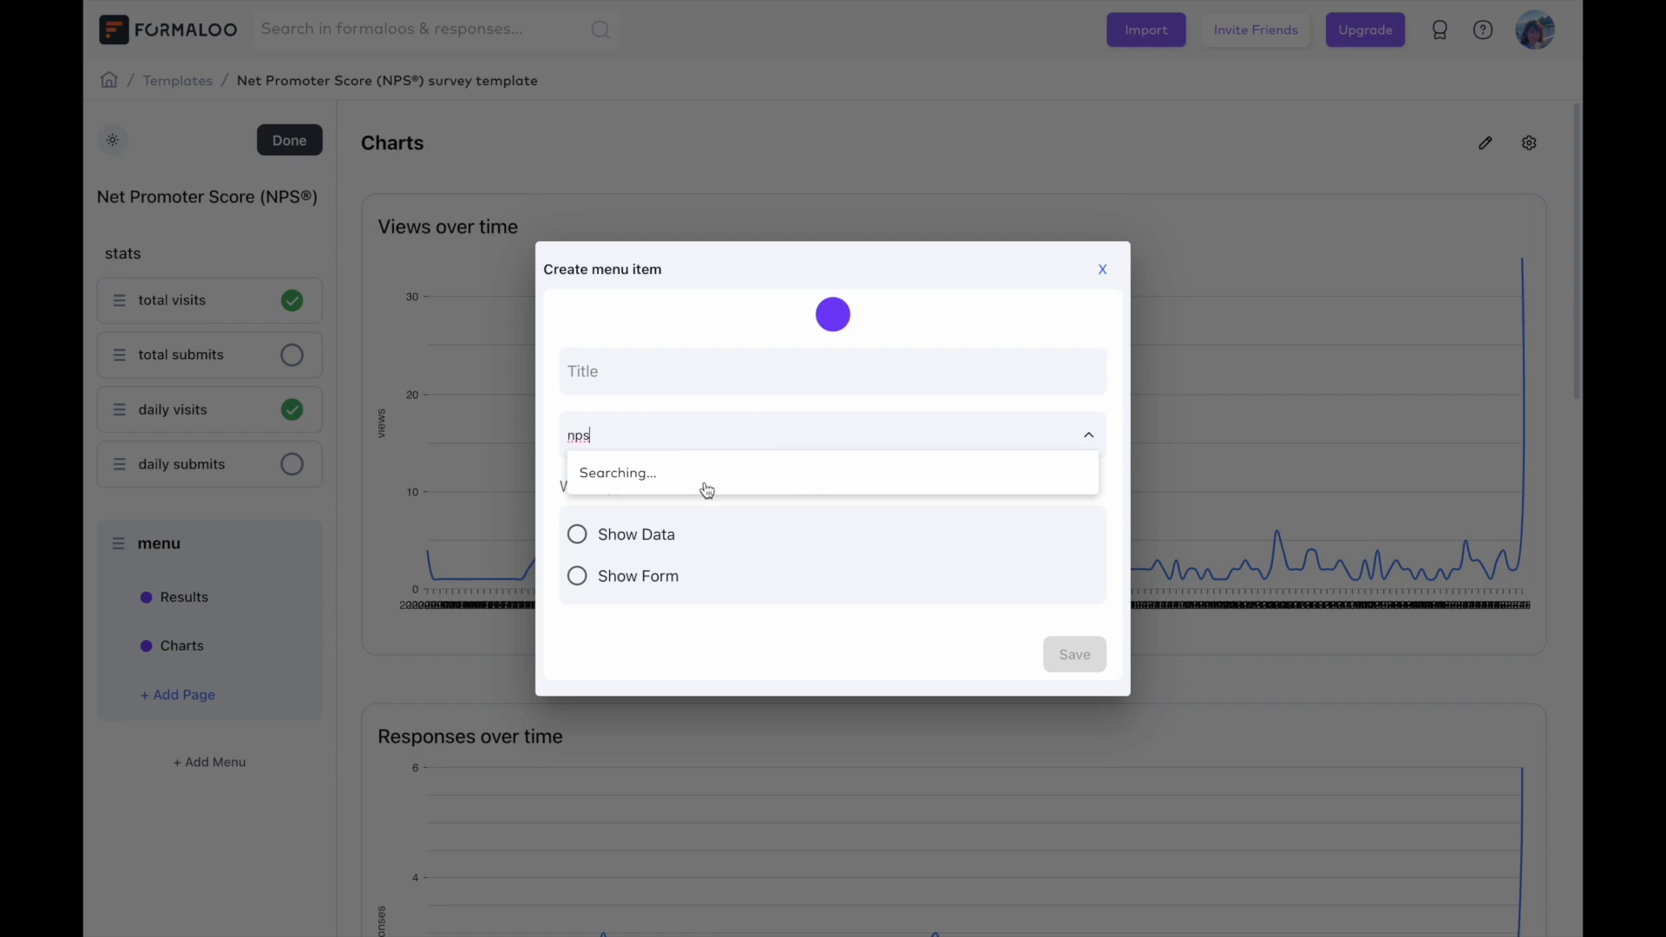
click(704, 476)
text(Leads)
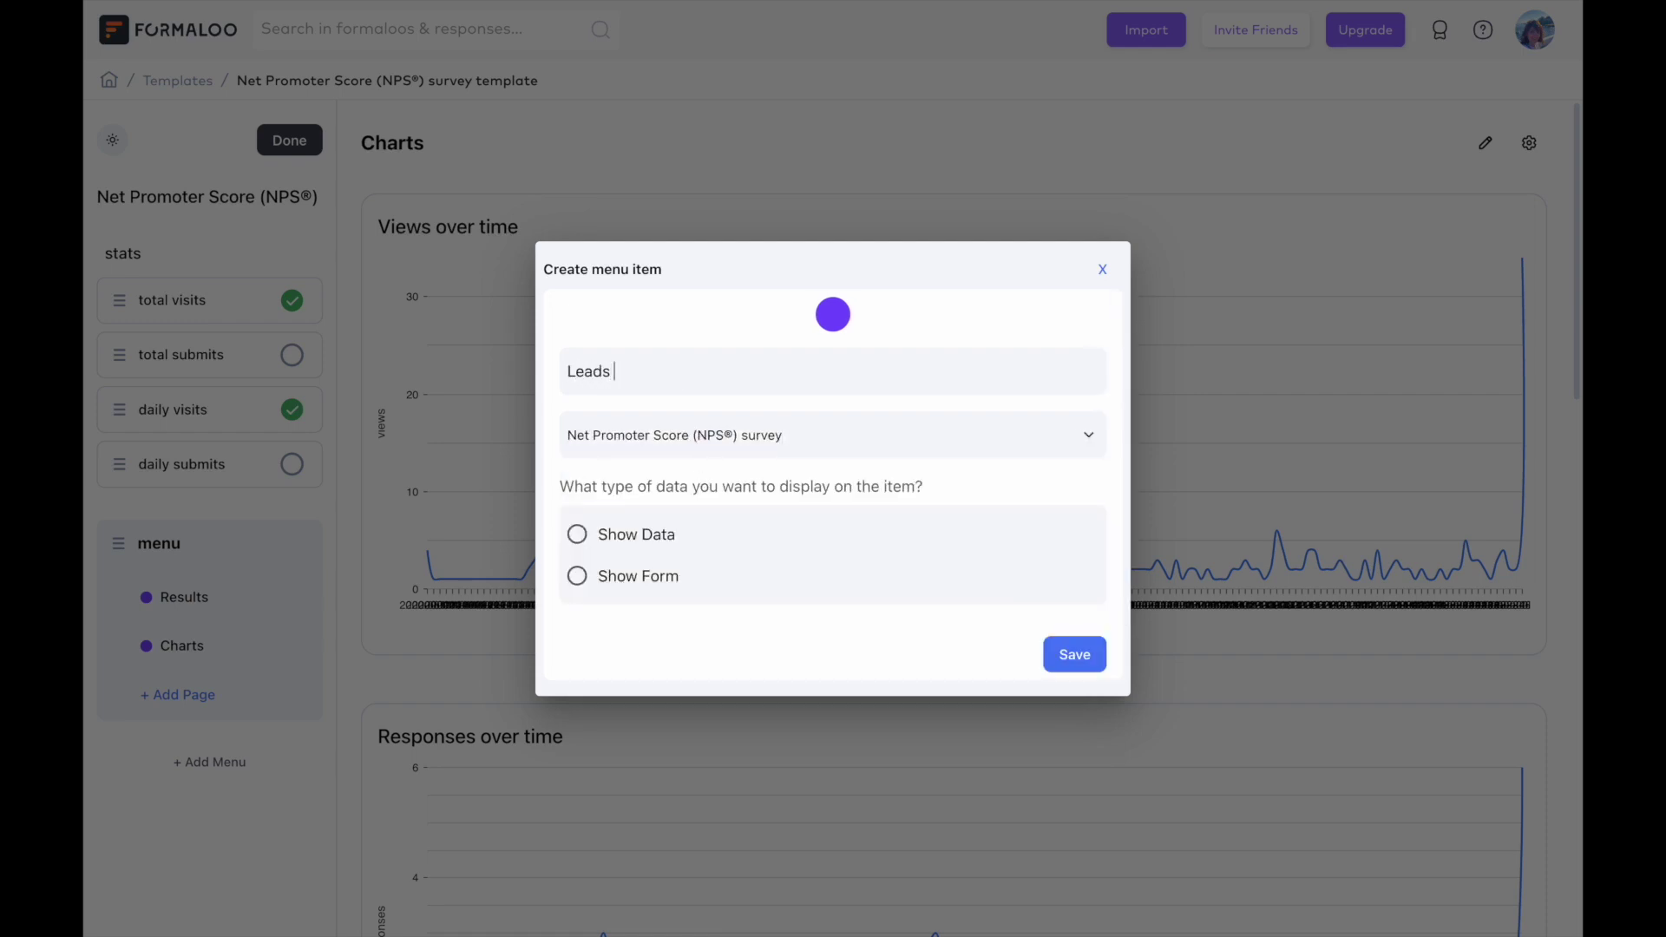
Display the survey data as a kanban board grouped by Status.
click(634, 539)
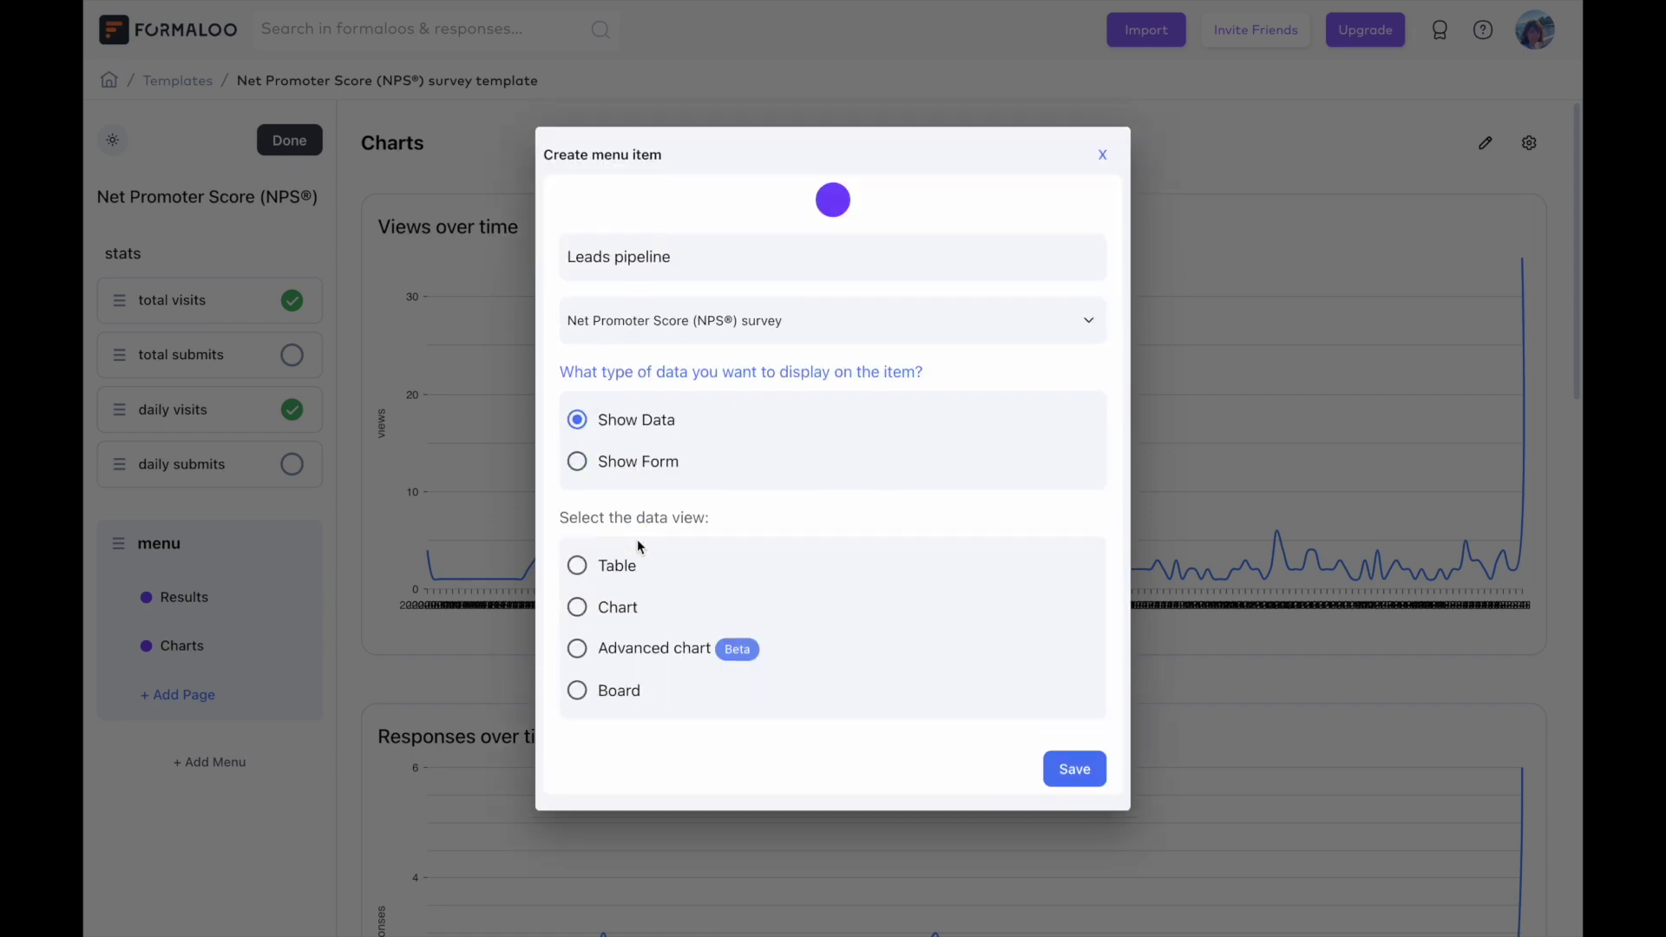
click(617, 698)
click(617, 703)
scroll(613, 707, down, 5)
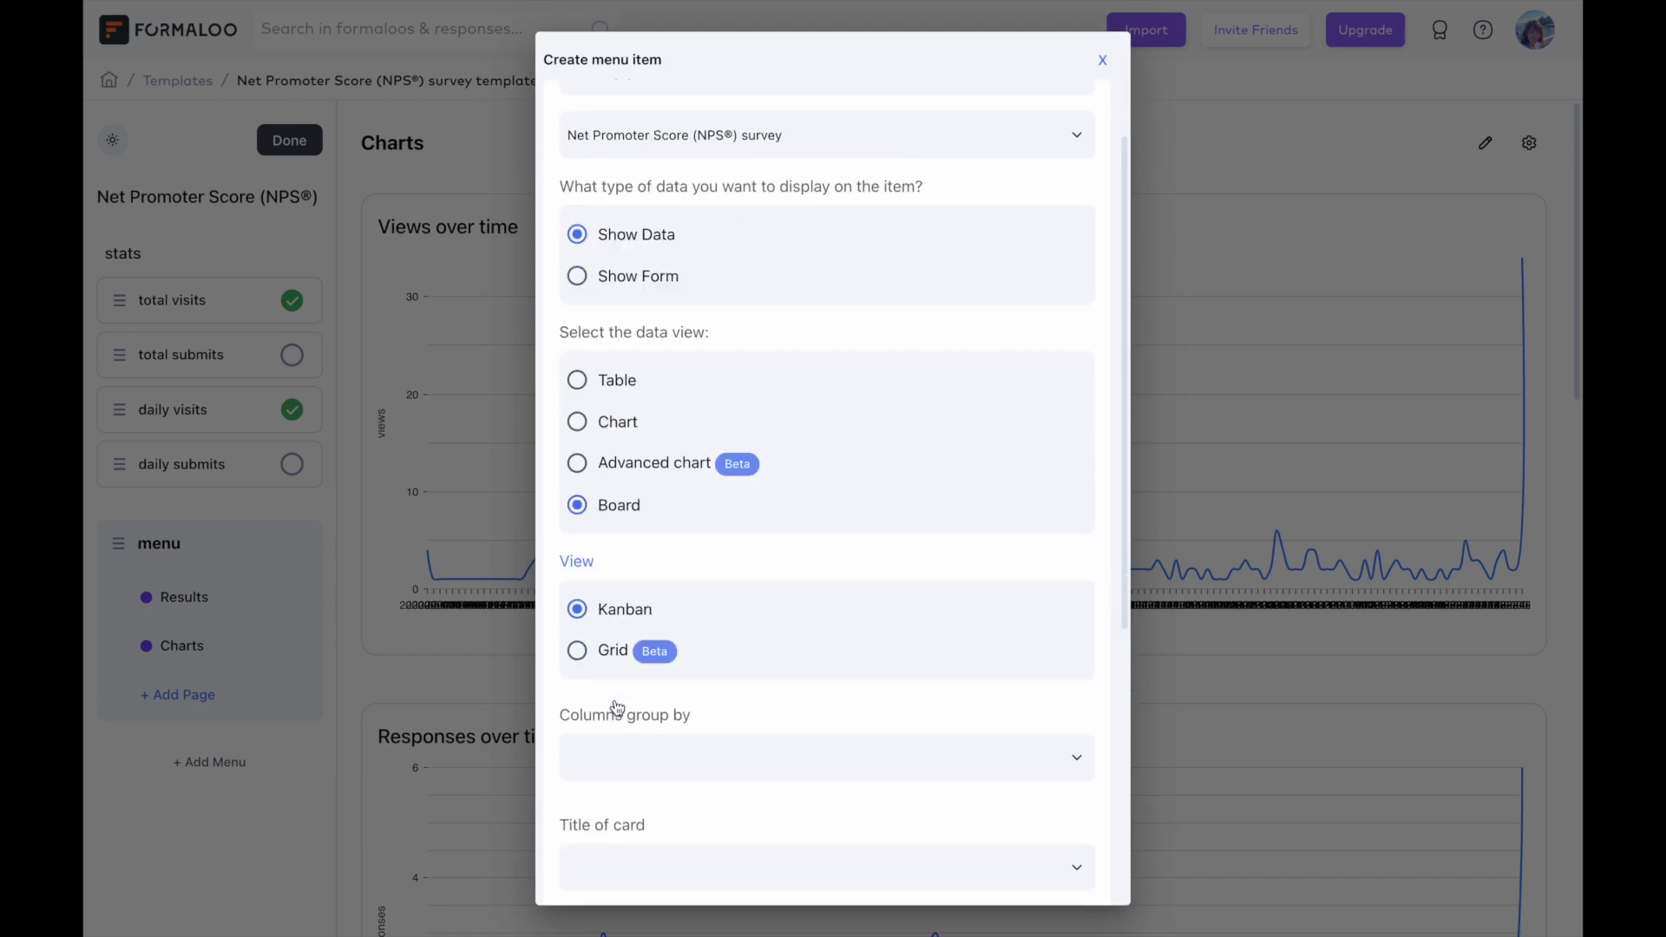
click(677, 420)
click(632, 509)
Use the first question as the card title and save the kanban page.
click(665, 528)
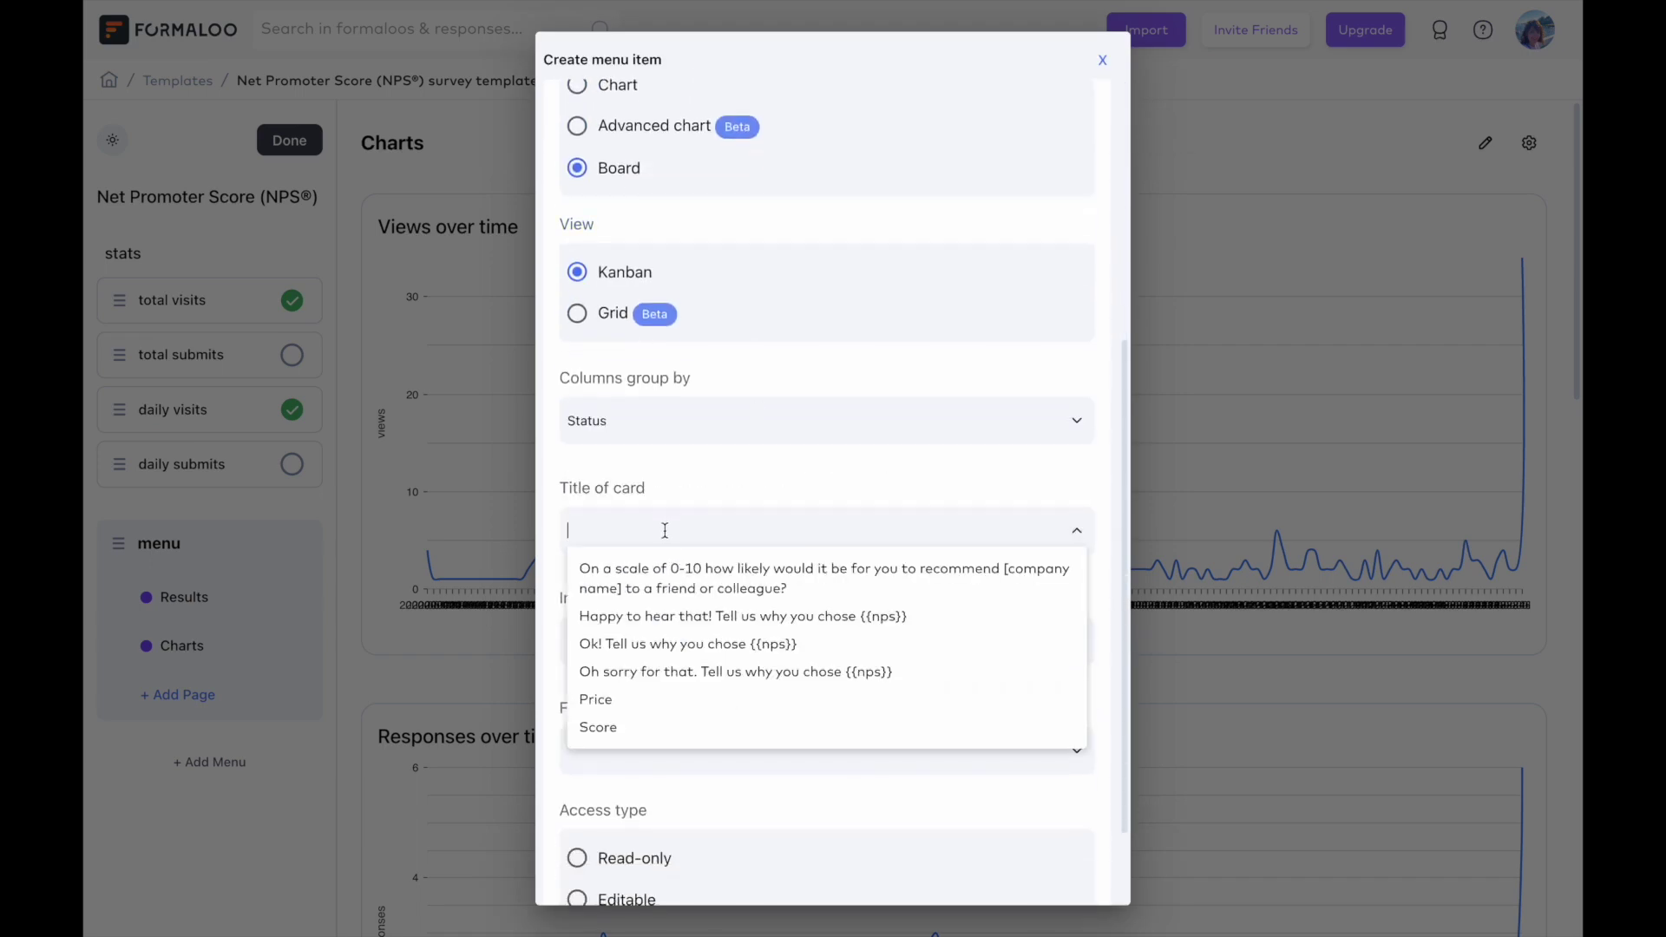
click(696, 578)
scroll(707, 538, down, 2)
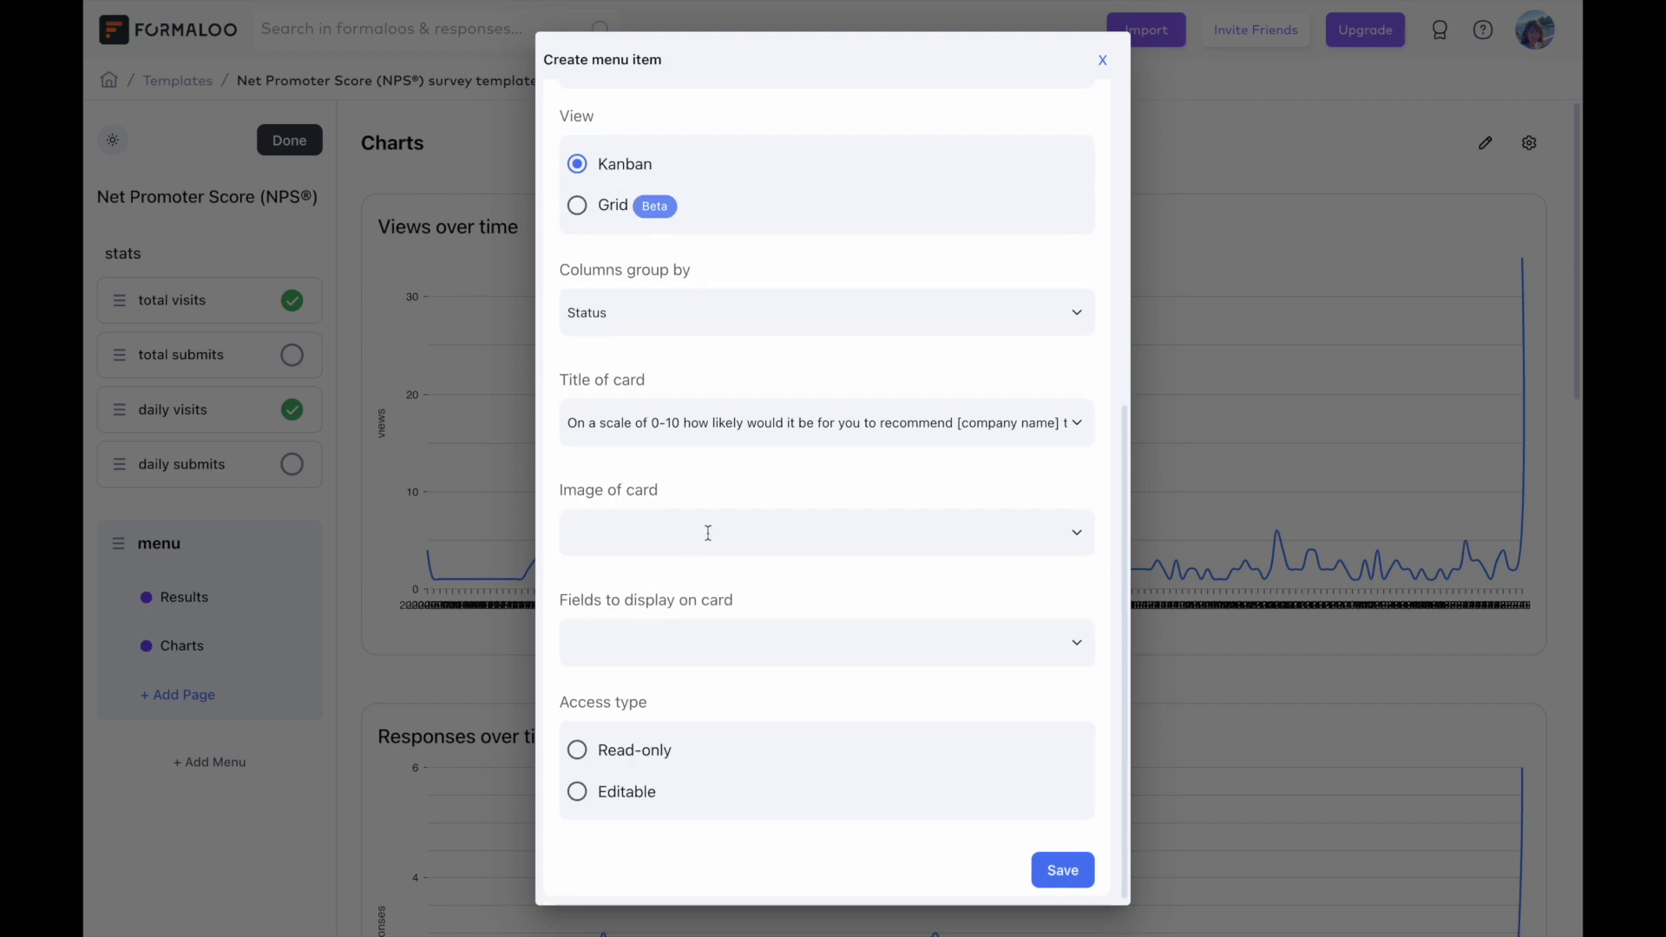
click(675, 650)
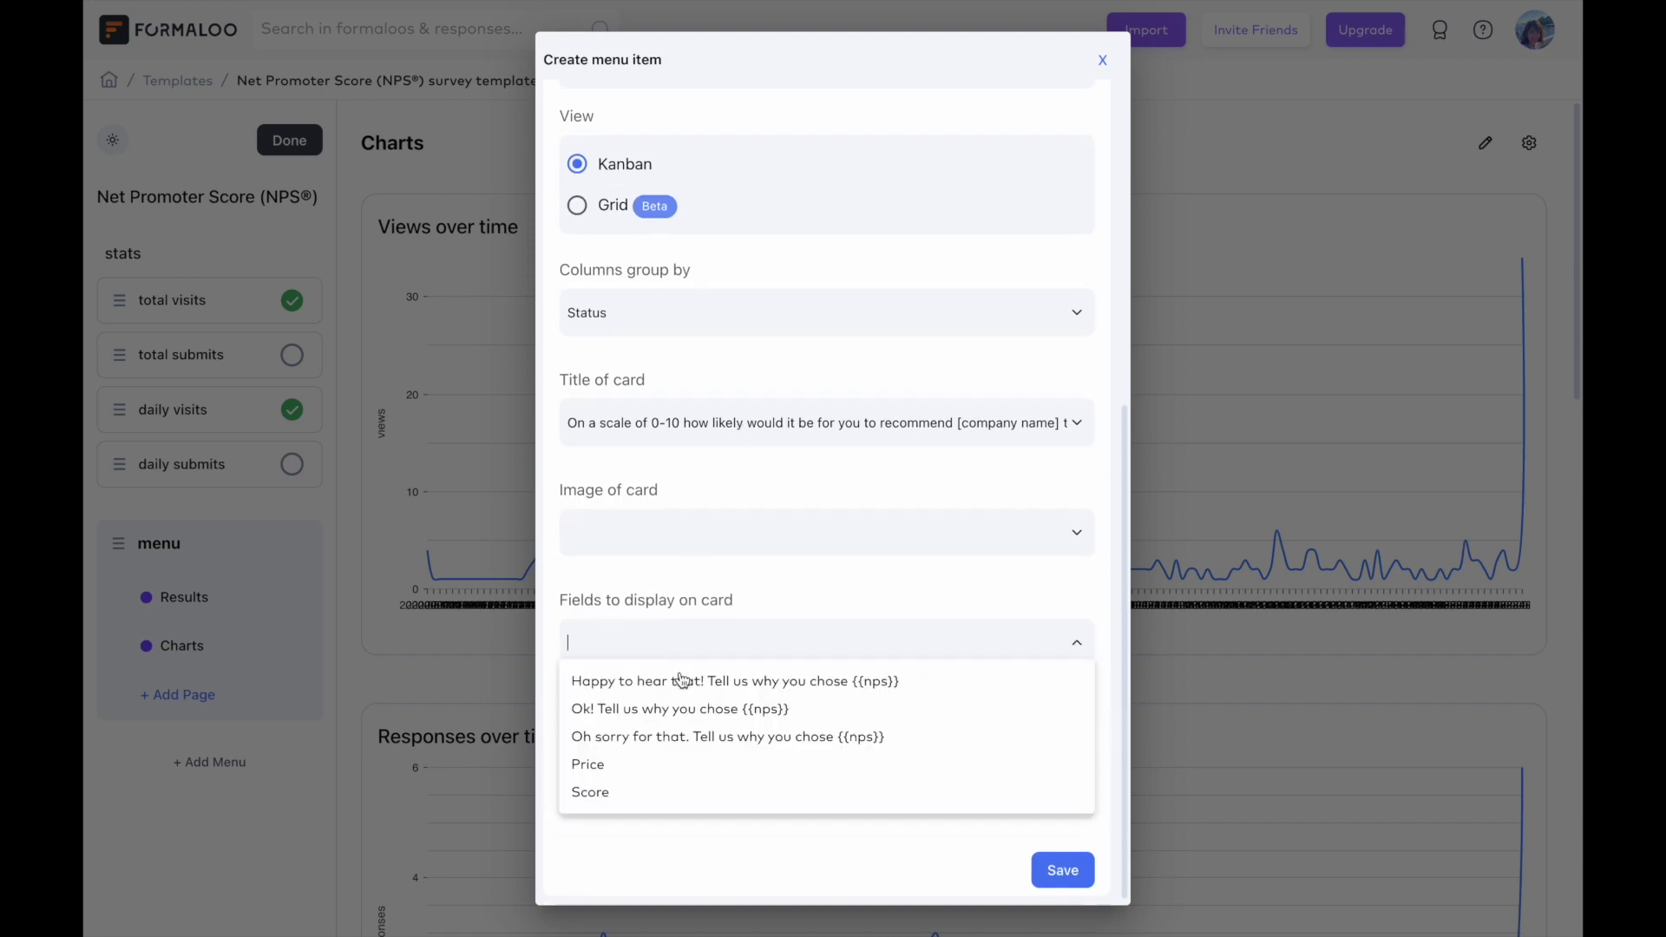
click(791, 612)
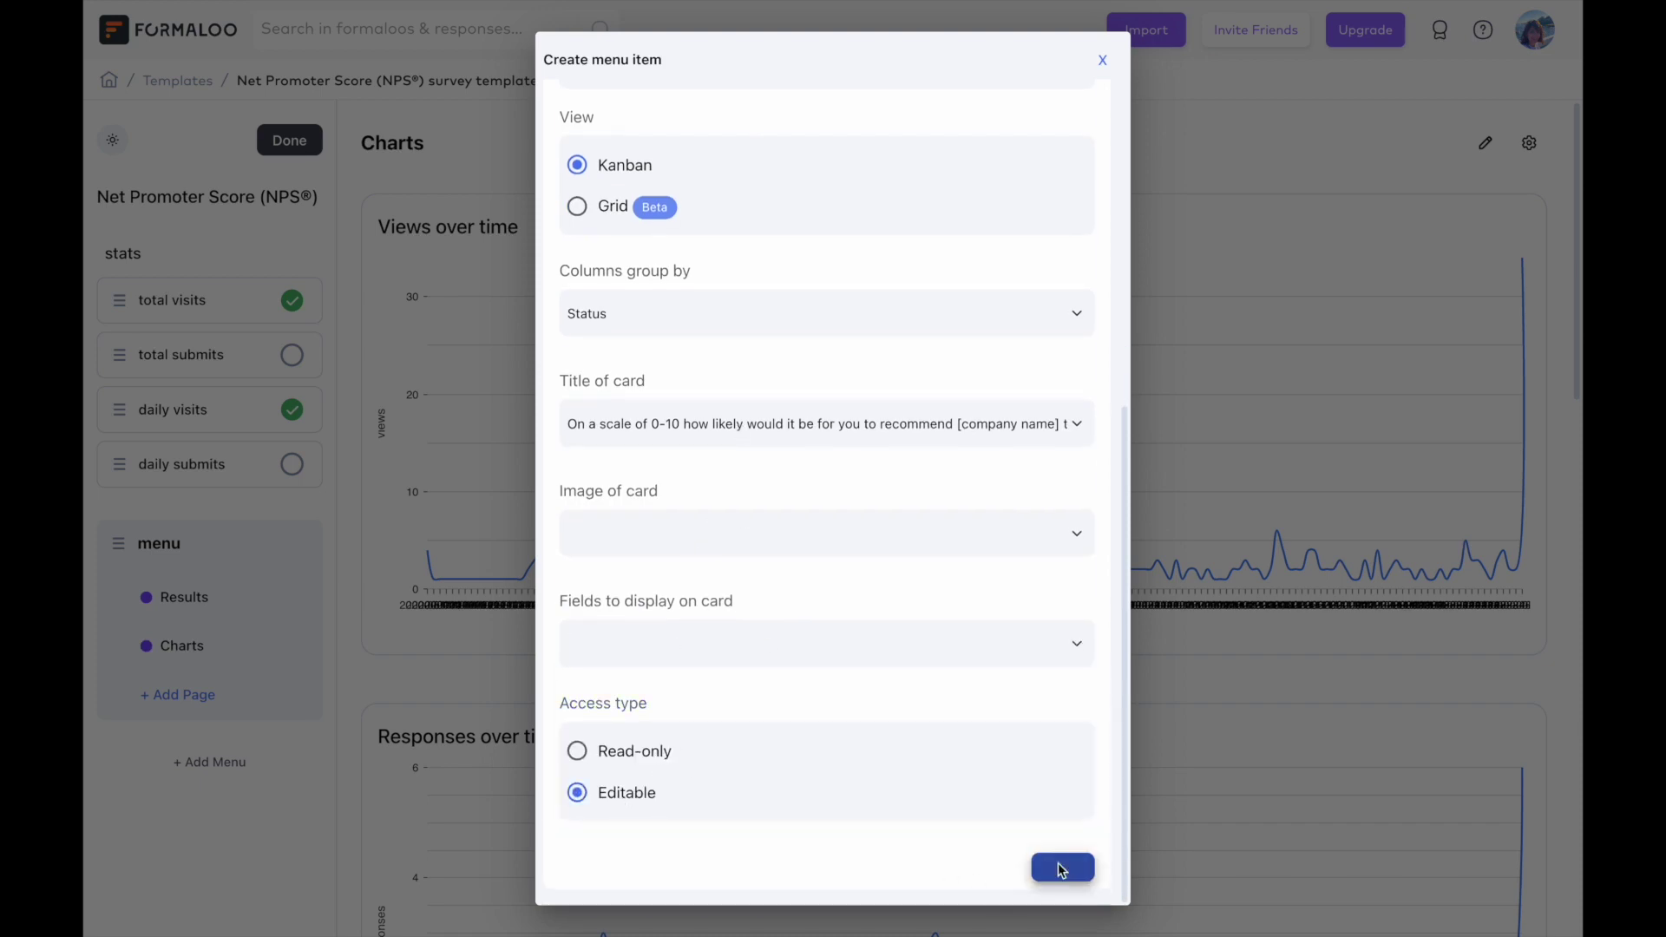
click(1060, 870)
Move response 7 into Lead, try a 'new tag' tag, then view Charts and Diagrams responses.
drag(482, 326, 740, 348)
click(681, 314)
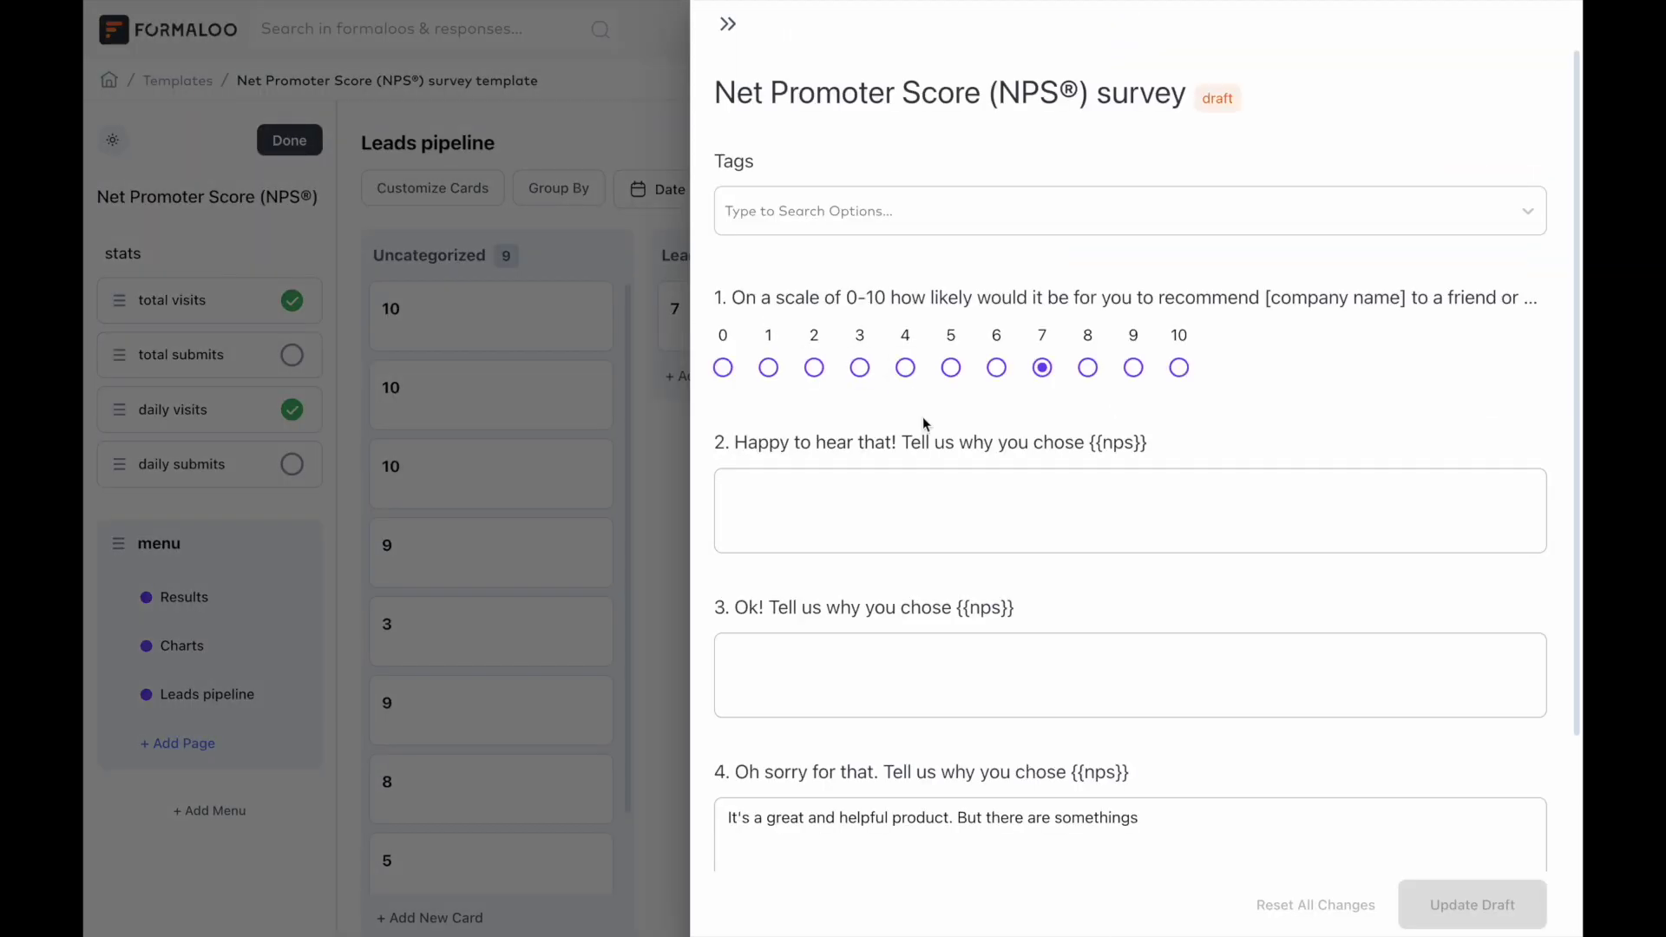
scroll(964, 473, down, 3)
scroll(1054, 566, up, 3)
click(1072, 224)
text(new tag)
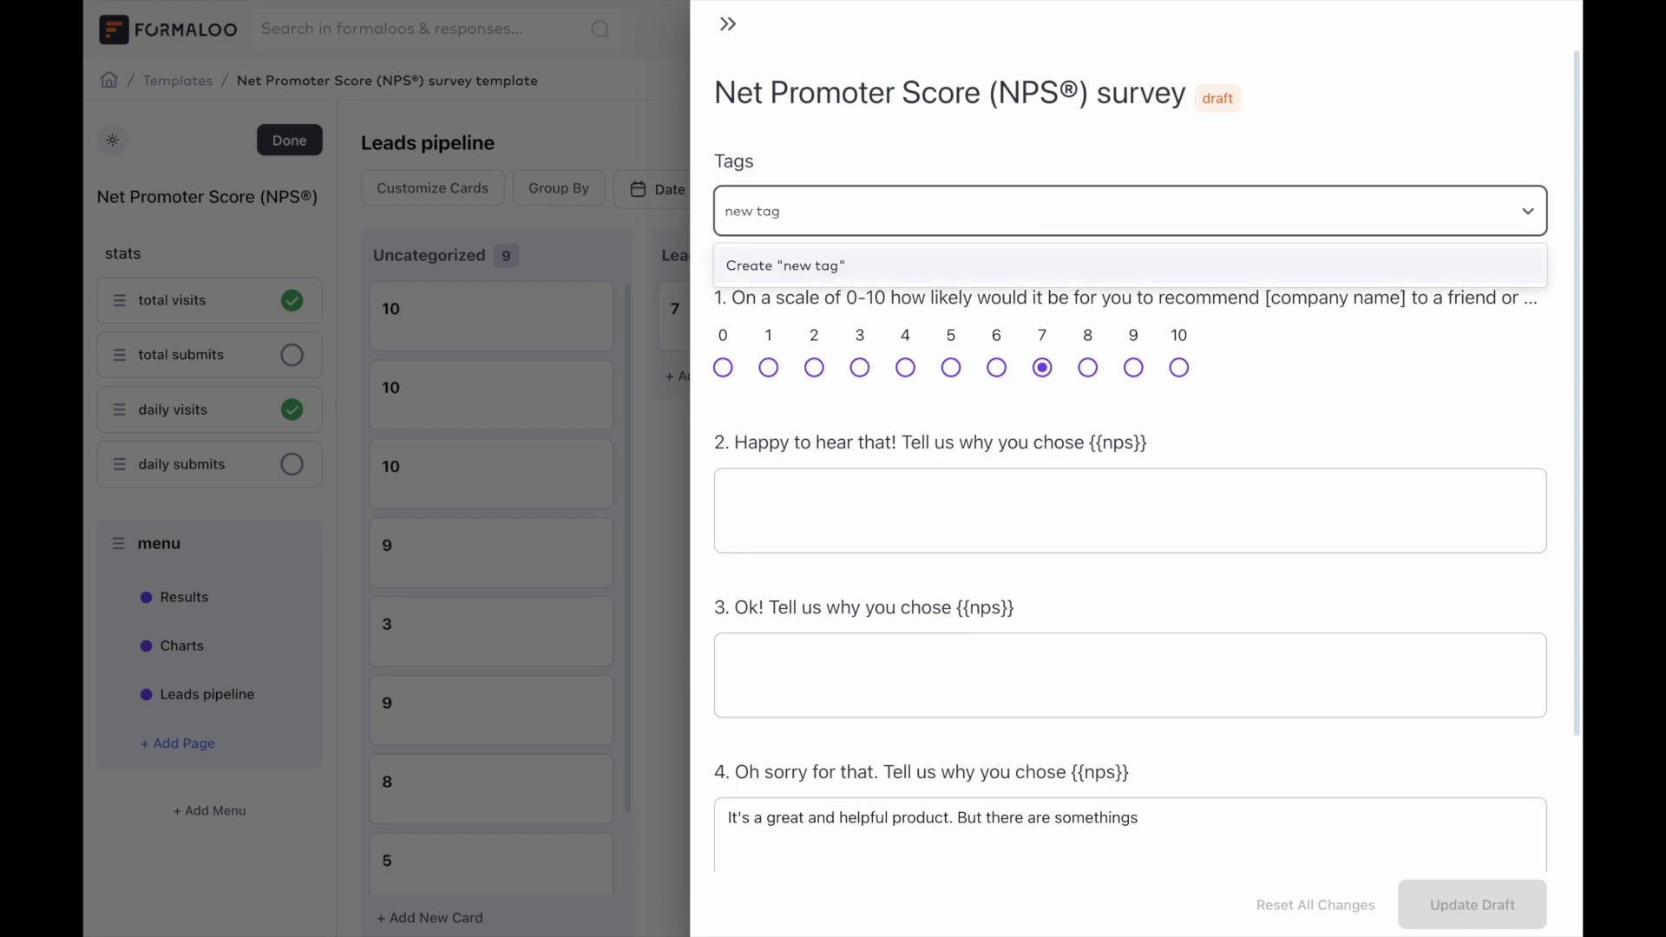
click(546, 370)
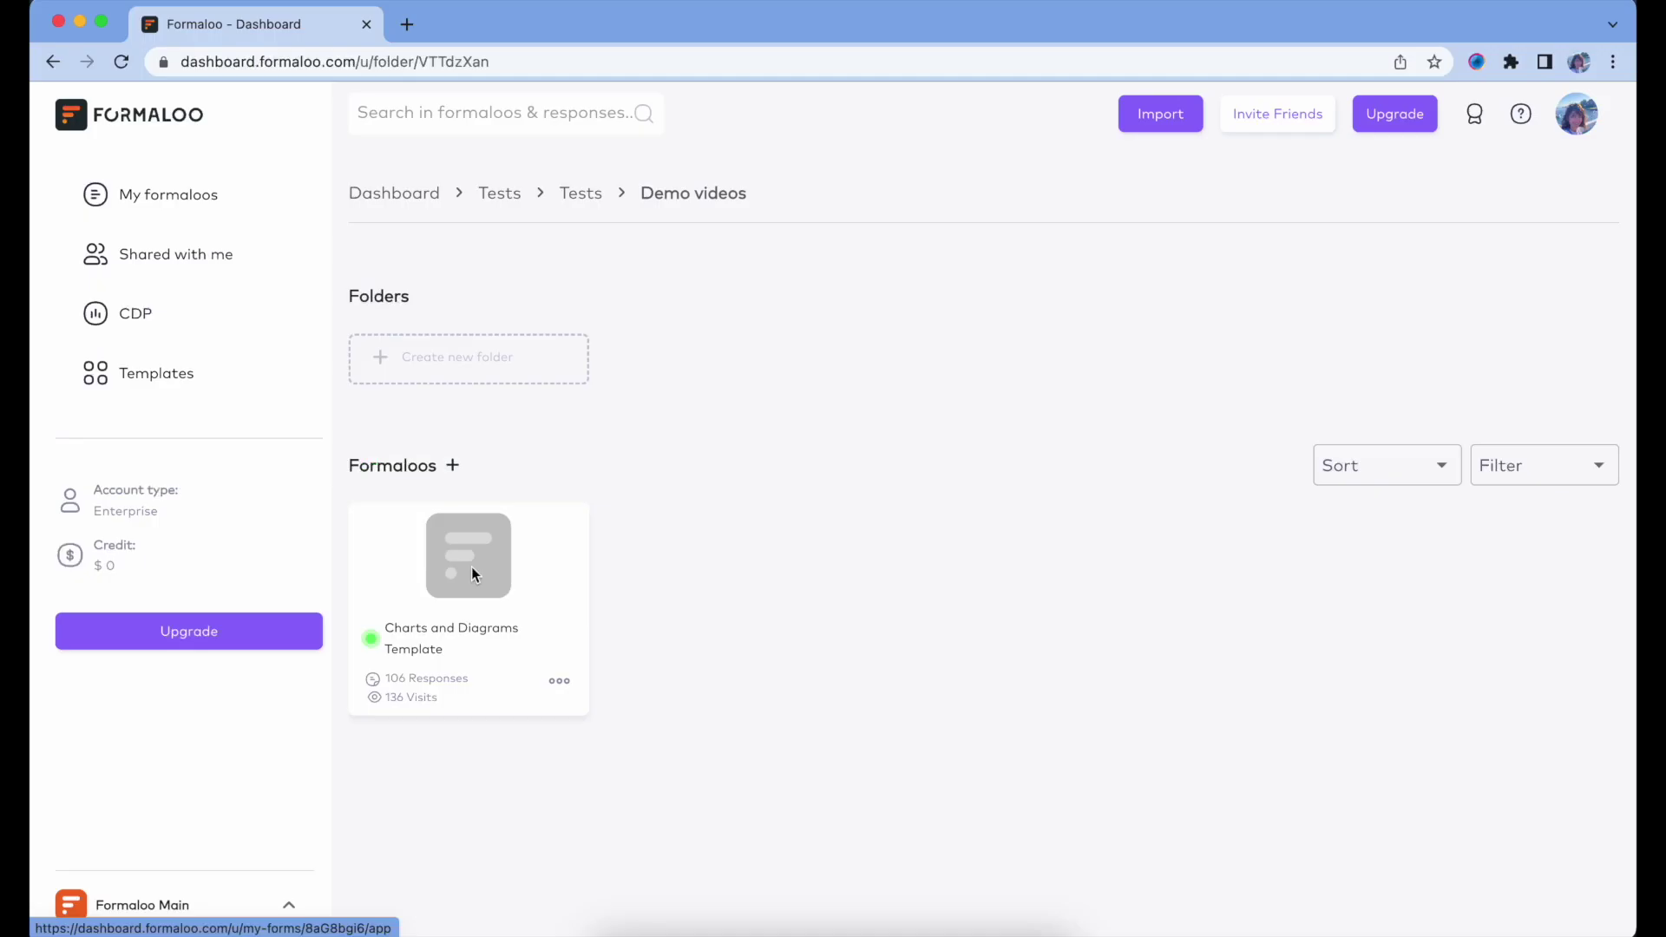
right_click(471, 566)
click(517, 616)
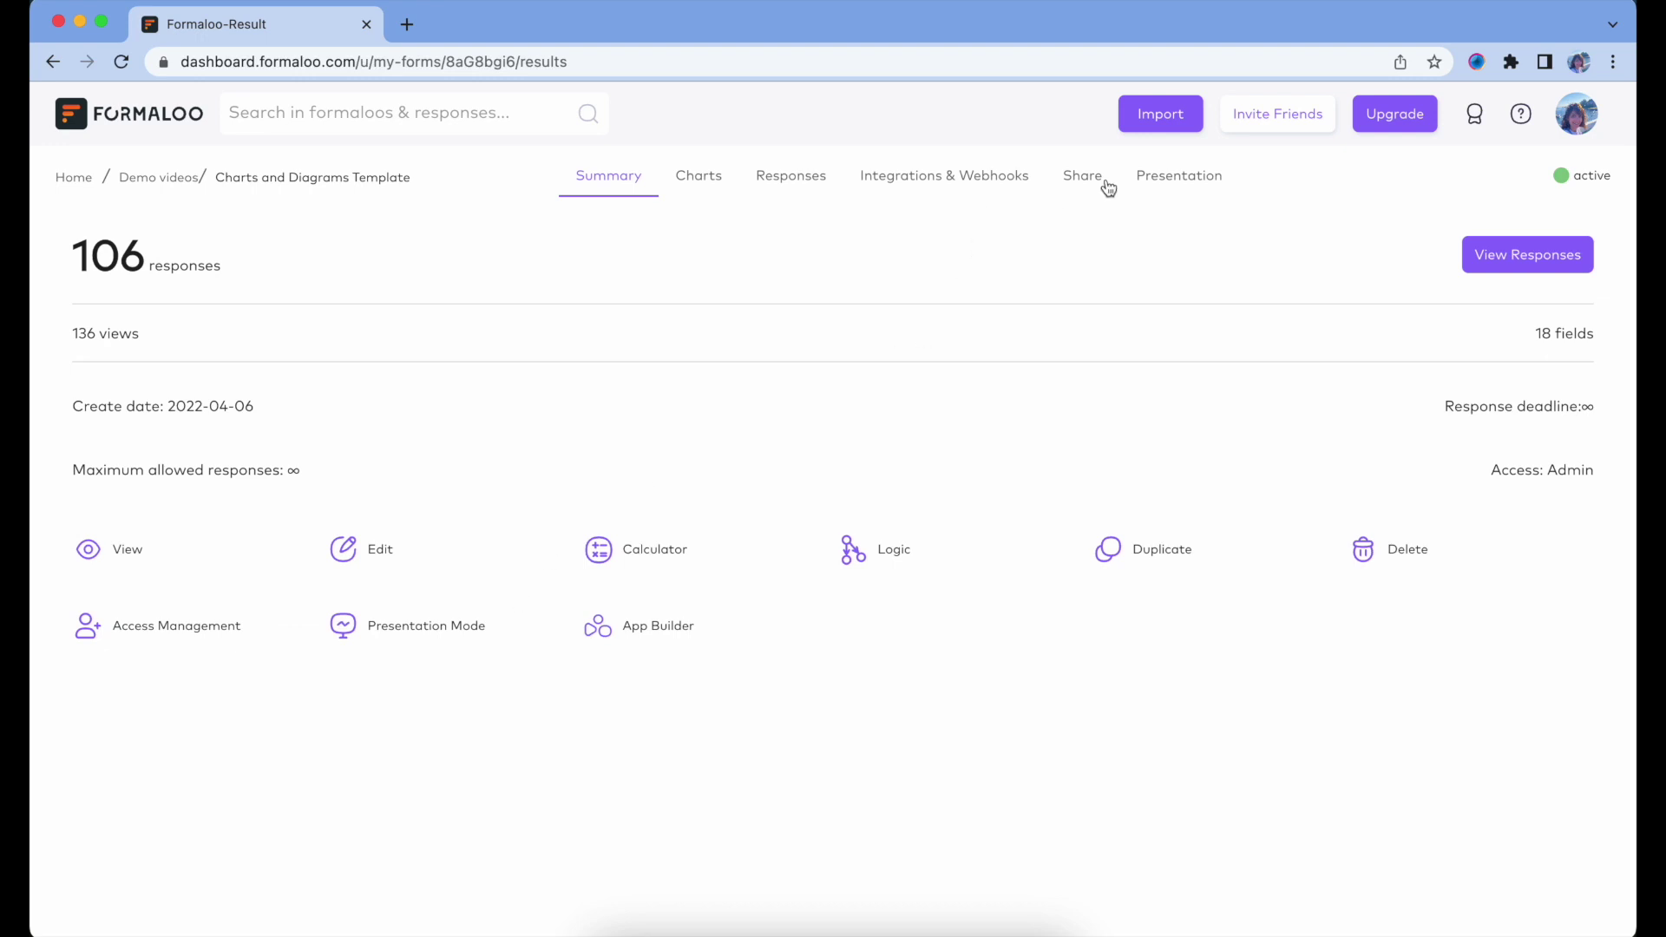
Enable presentation mode and open the live presentation, previewing the community word cloud slide.
click(1178, 176)
click(779, 372)
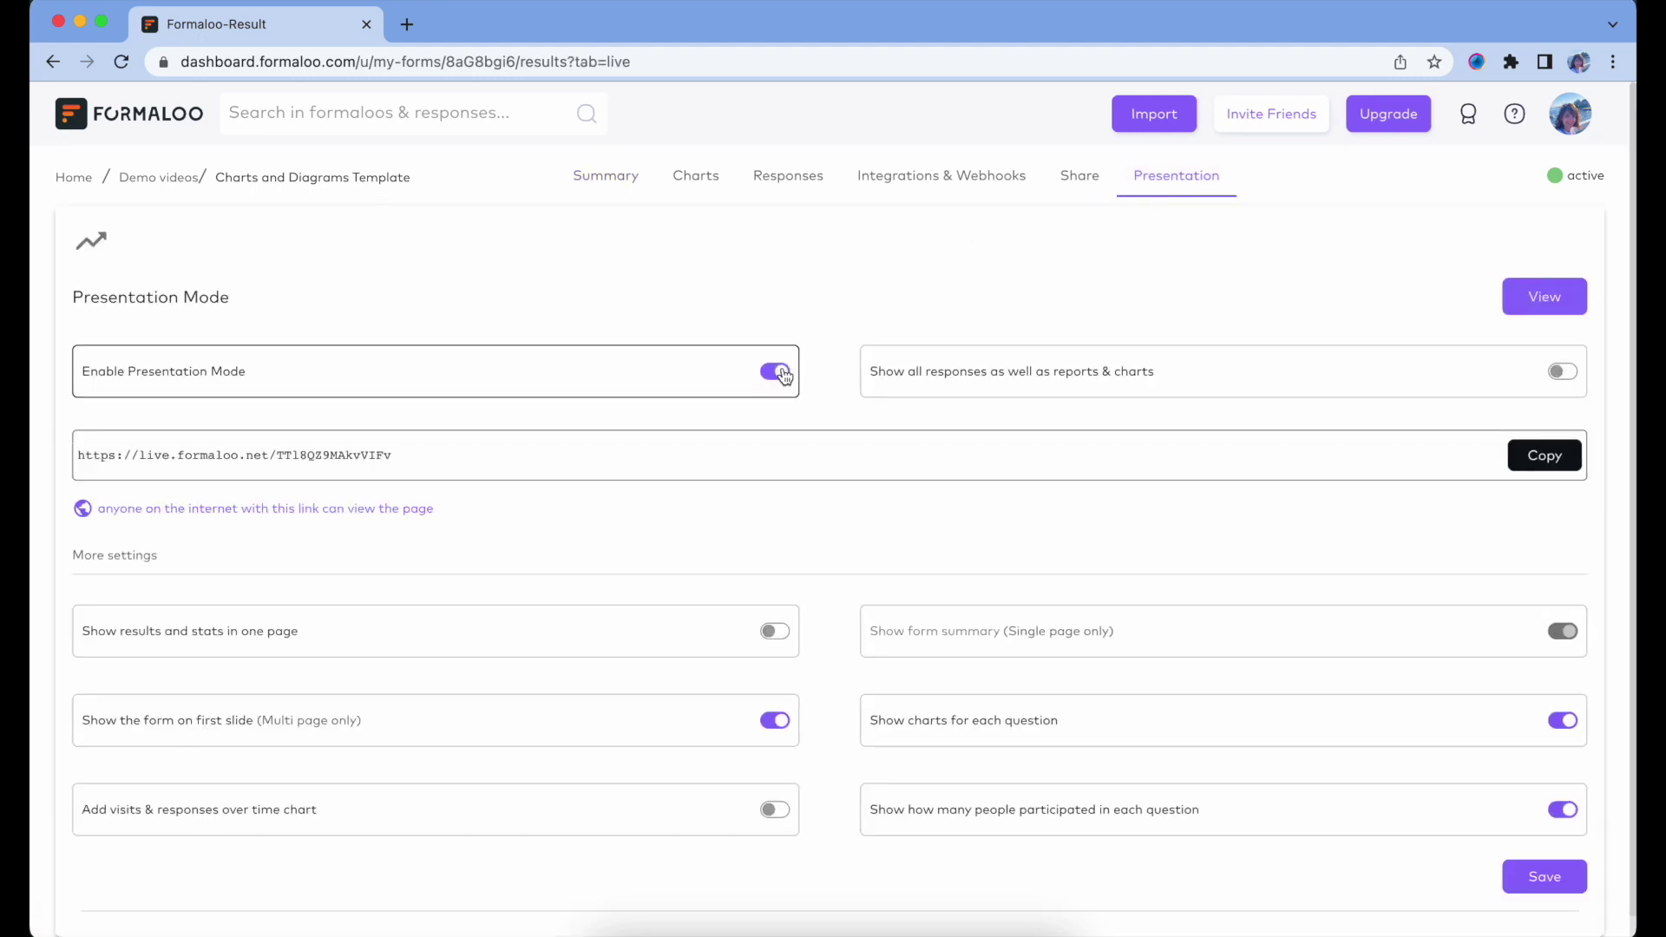
scroll(1011, 644, down, 1)
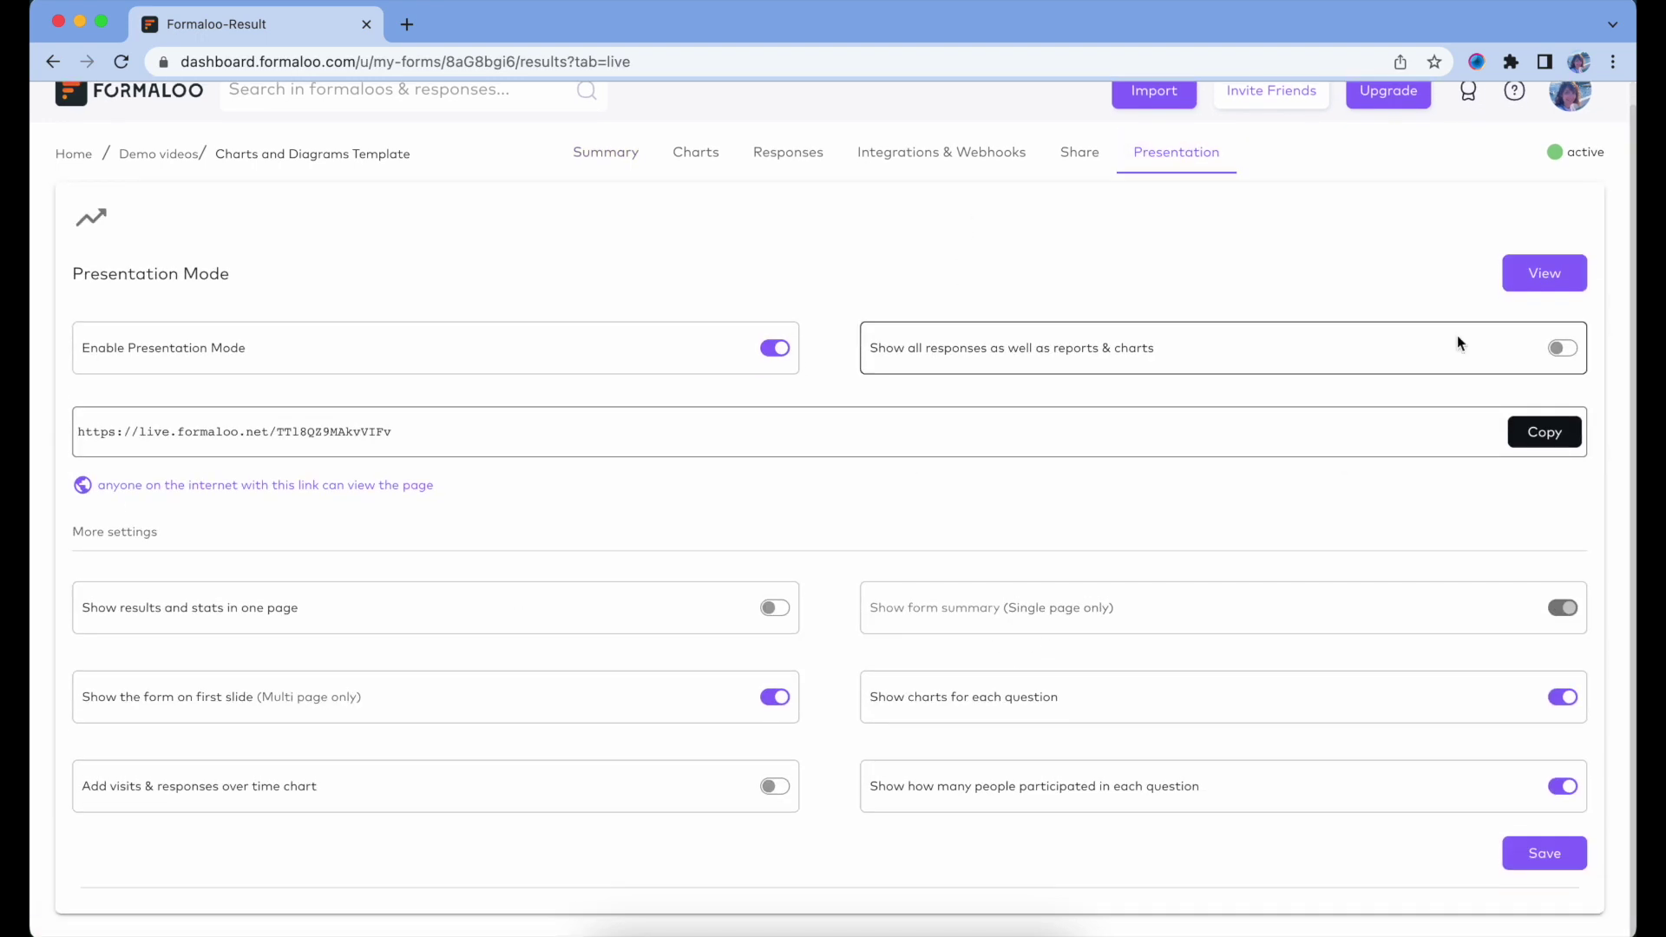
click(1536, 274)
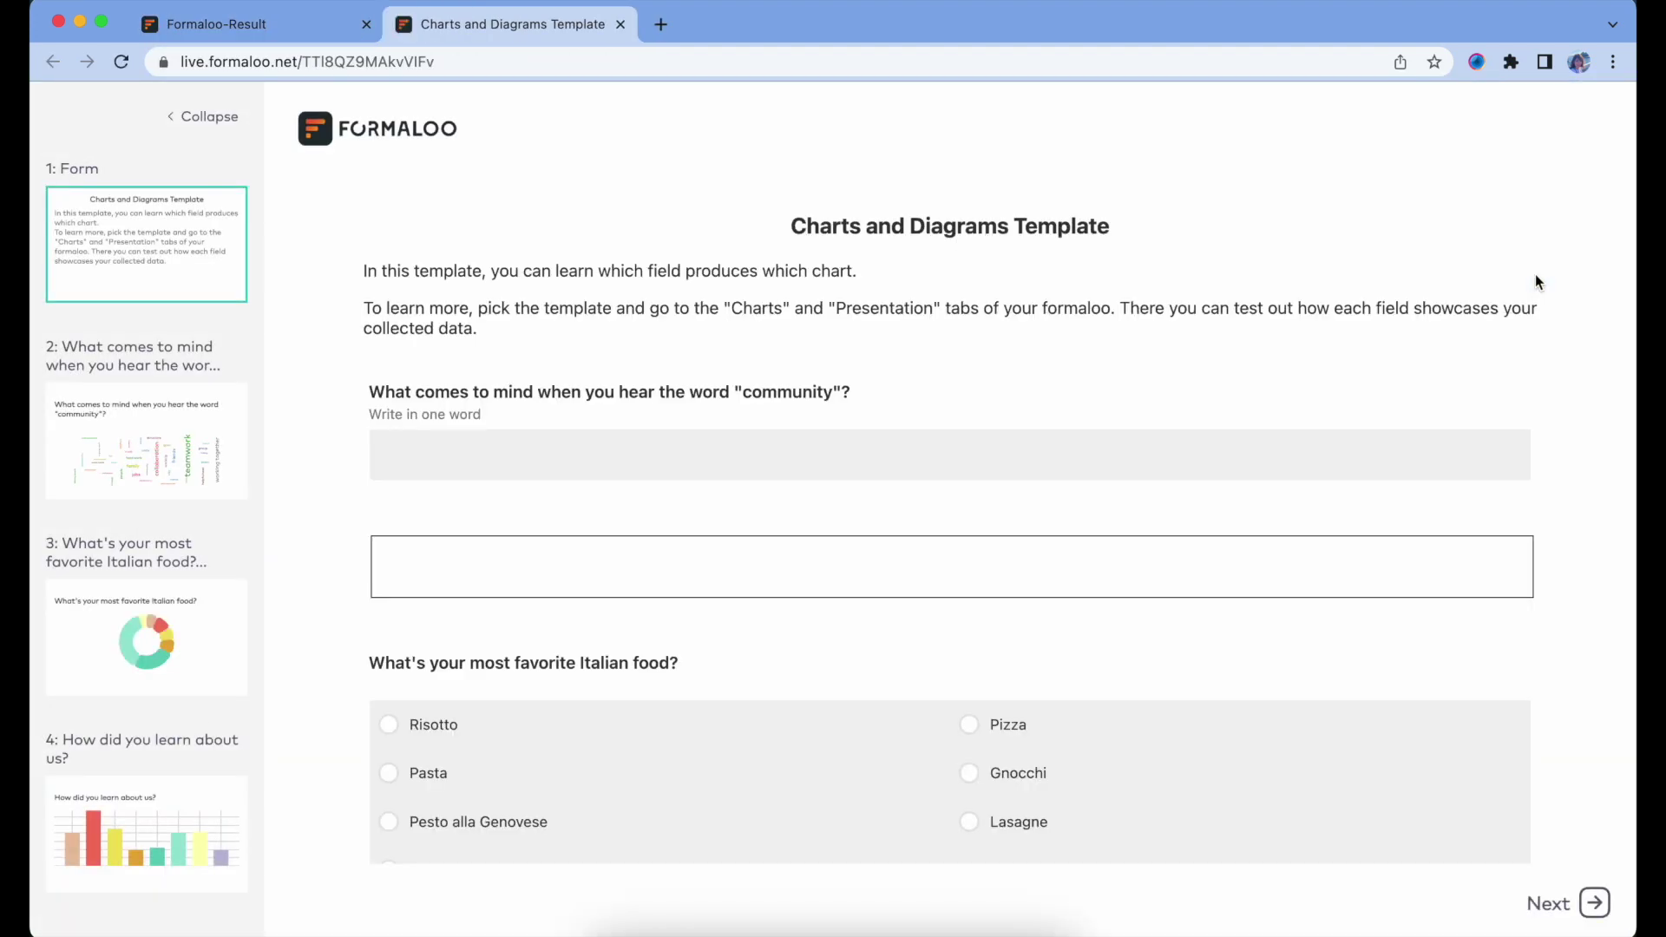
scroll(993, 588, down, 9)
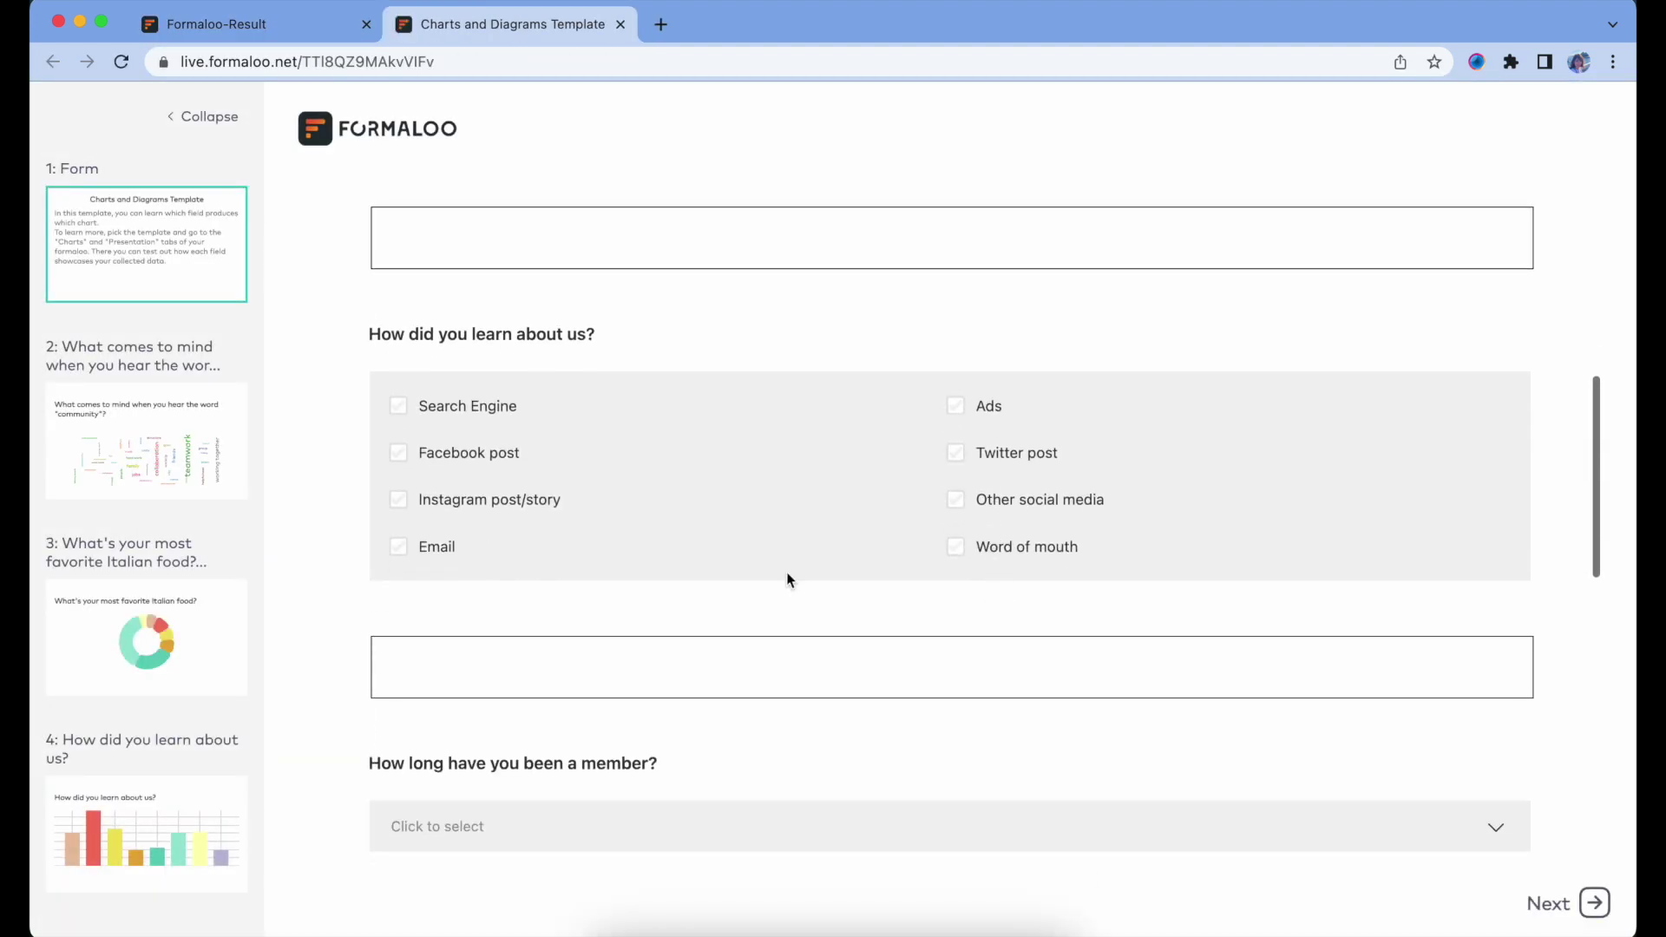
click(142, 450)
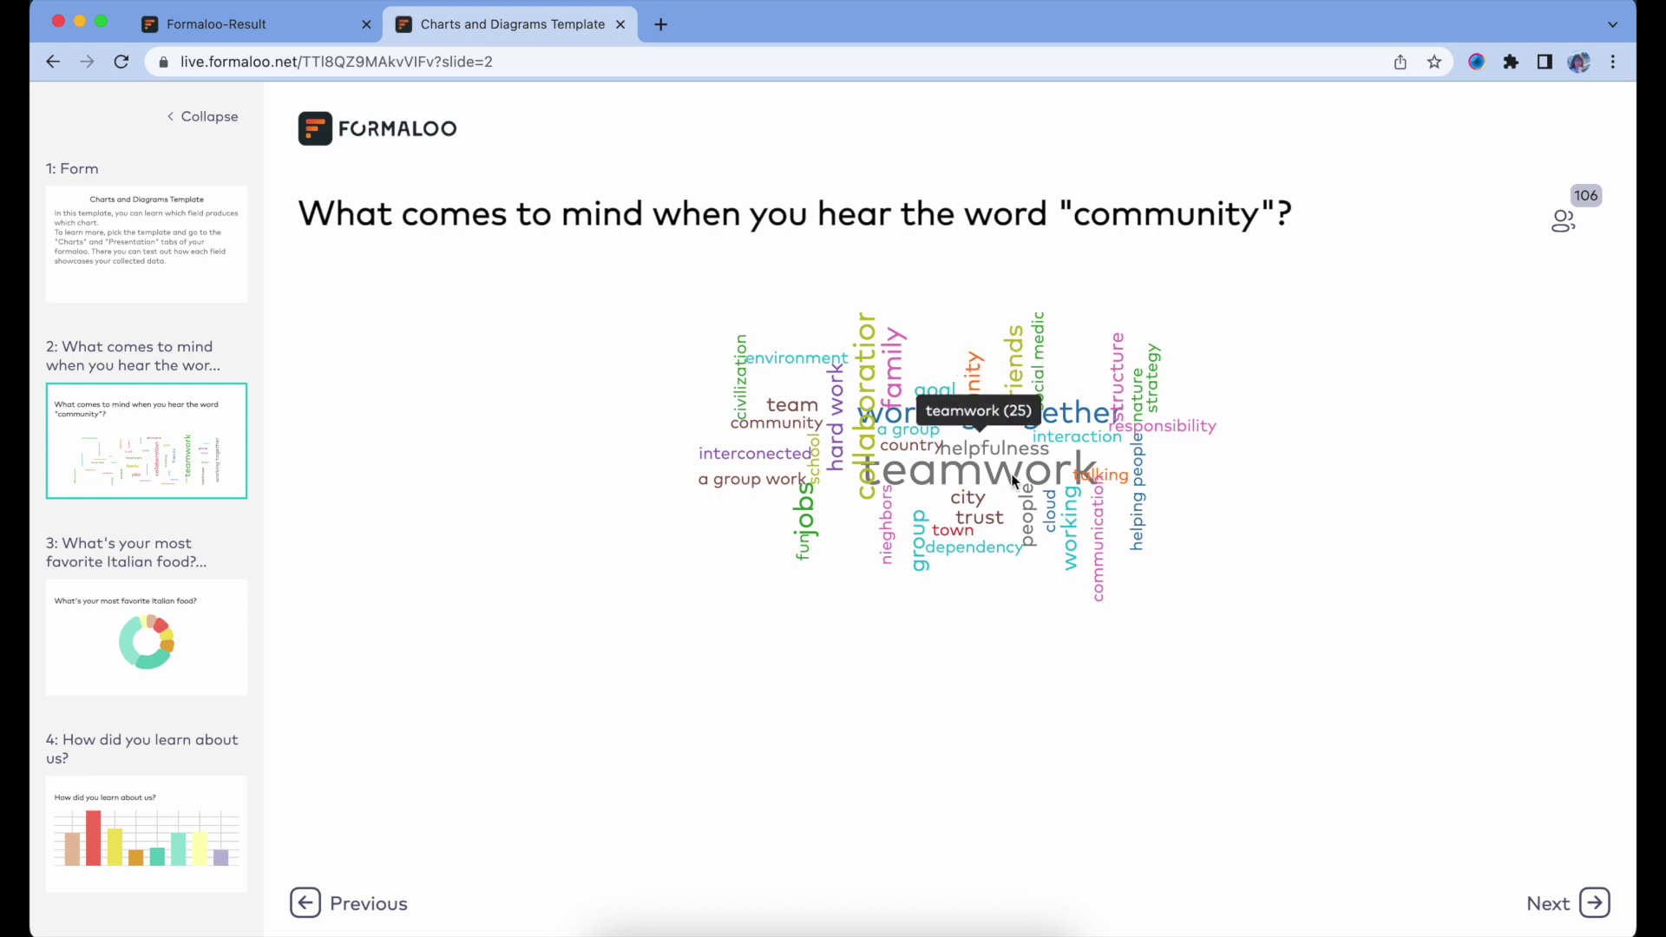
key(Left)
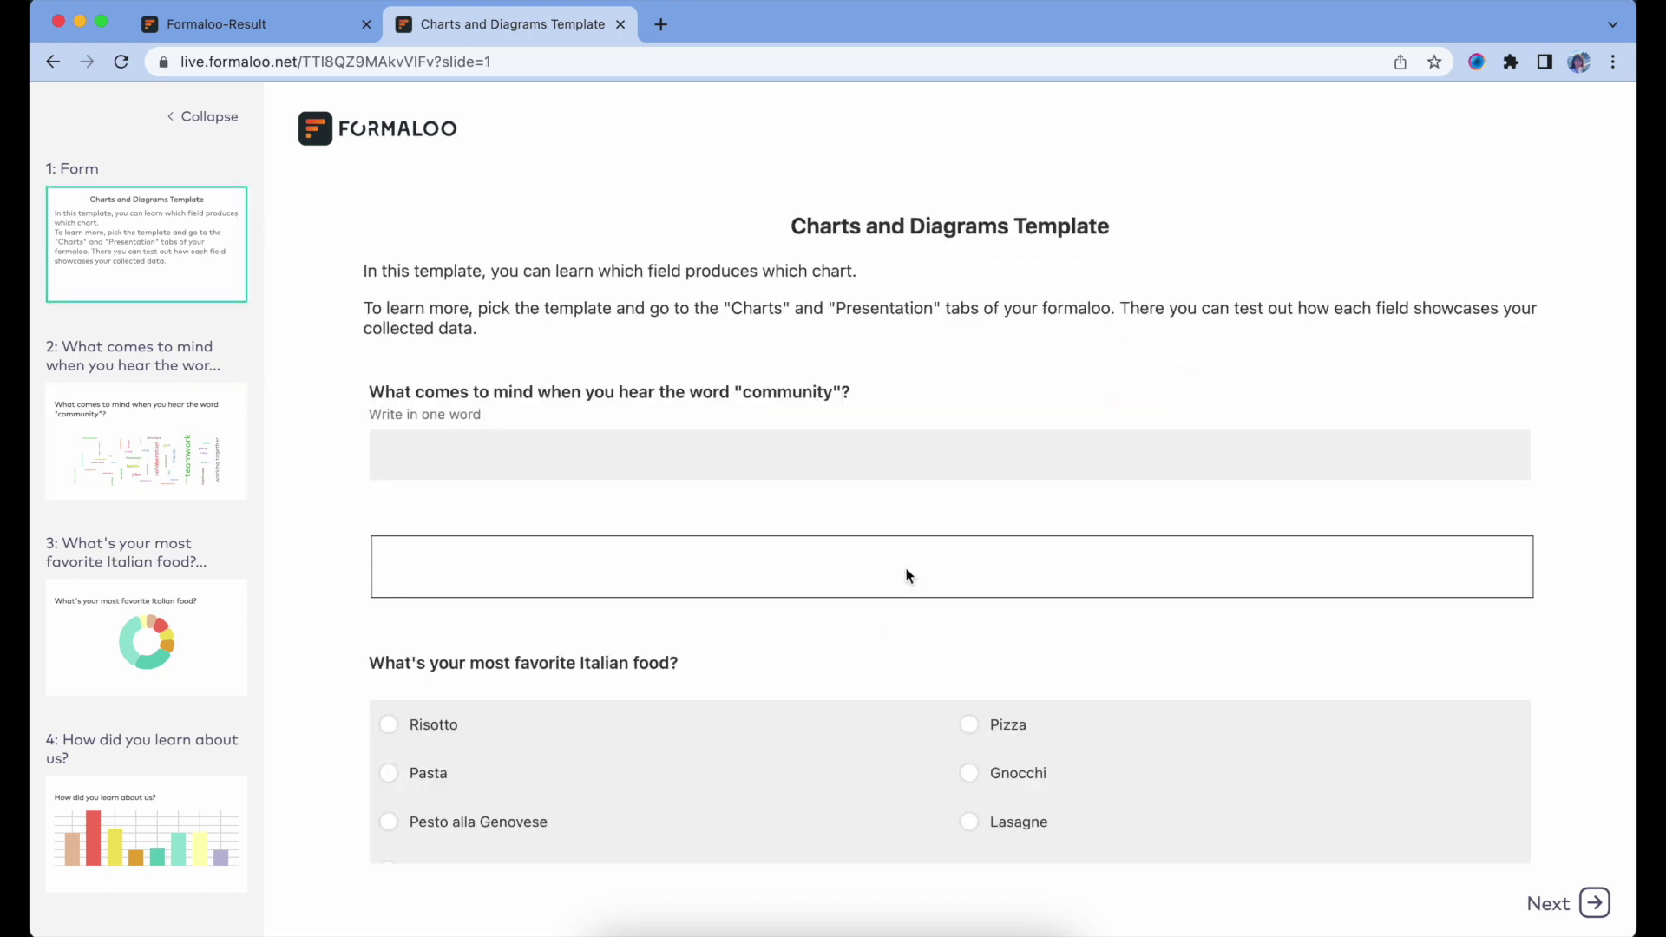
Submit a test response: Twitter post, Less than a month membership, thumbs-up satisfaction.
scroll(909, 576, down, 4)
scroll(449, 408, down, 5)
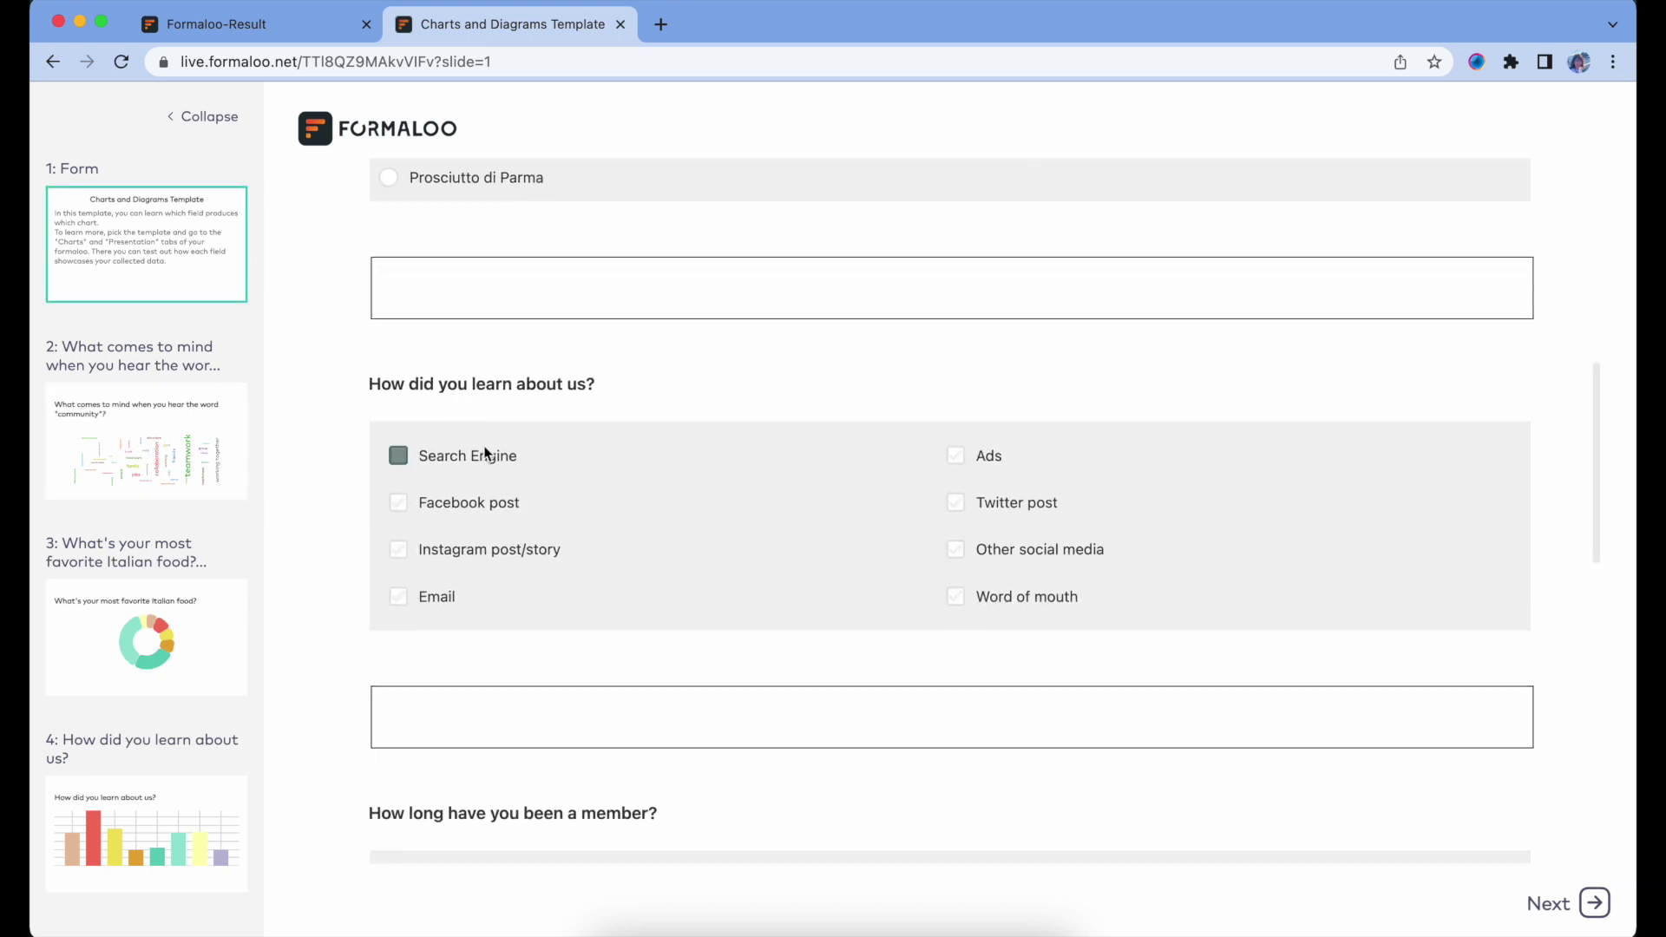
click(995, 512)
scroll(994, 514, down, 3)
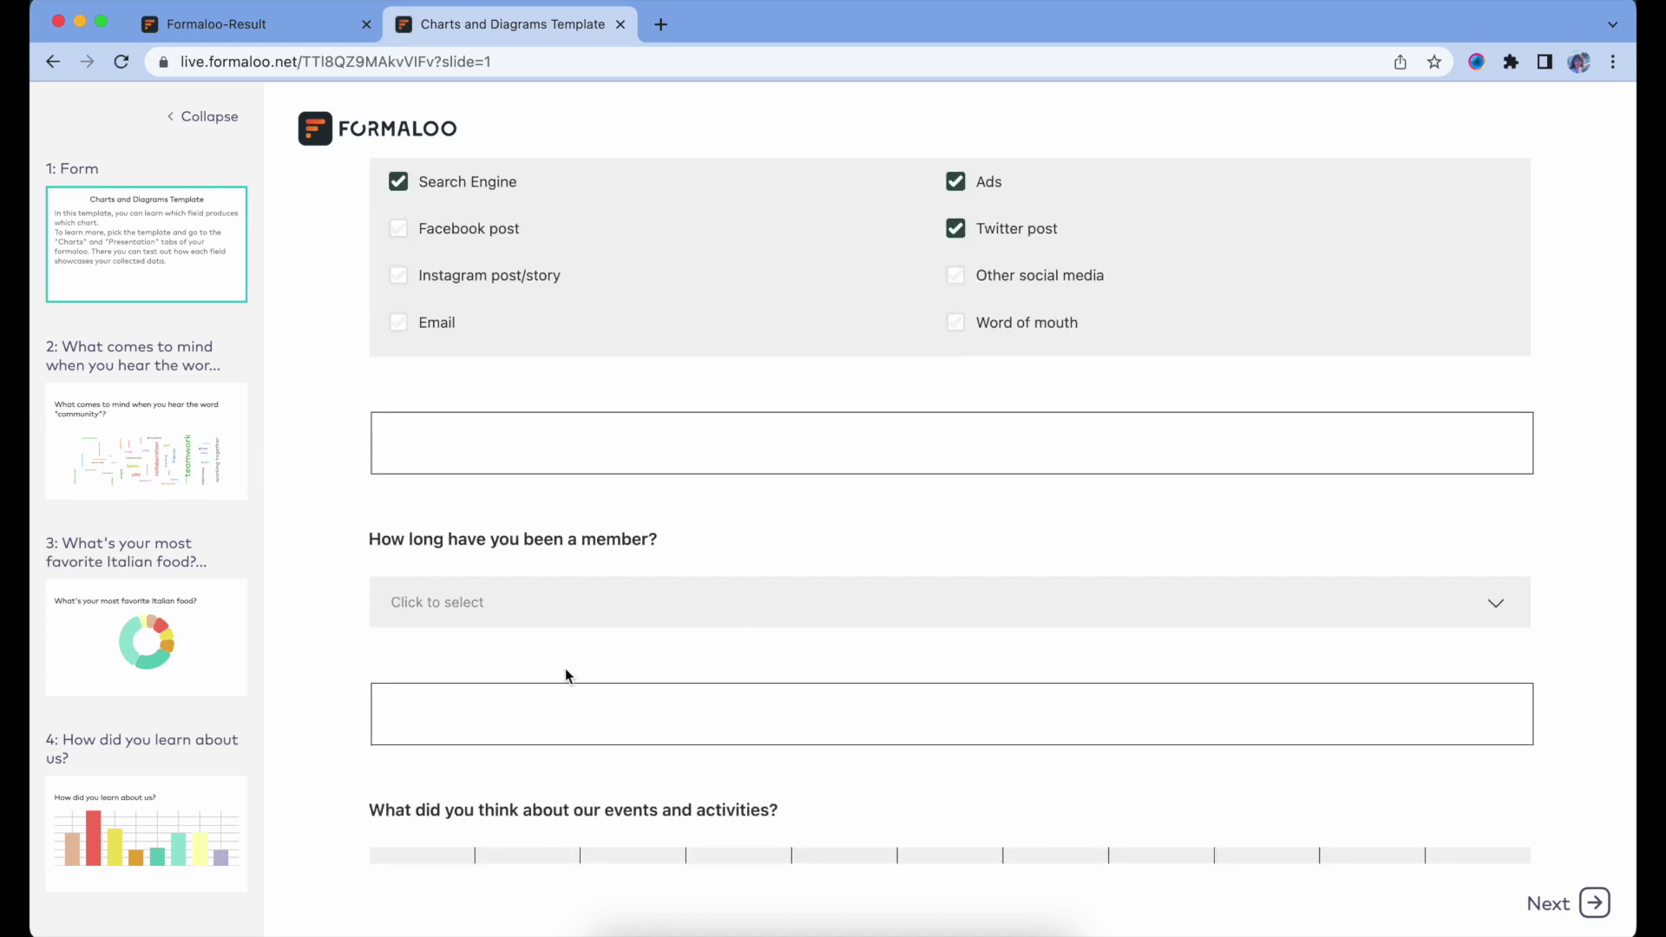
click(542, 602)
click(536, 658)
scroll(1274, 480, down, 6)
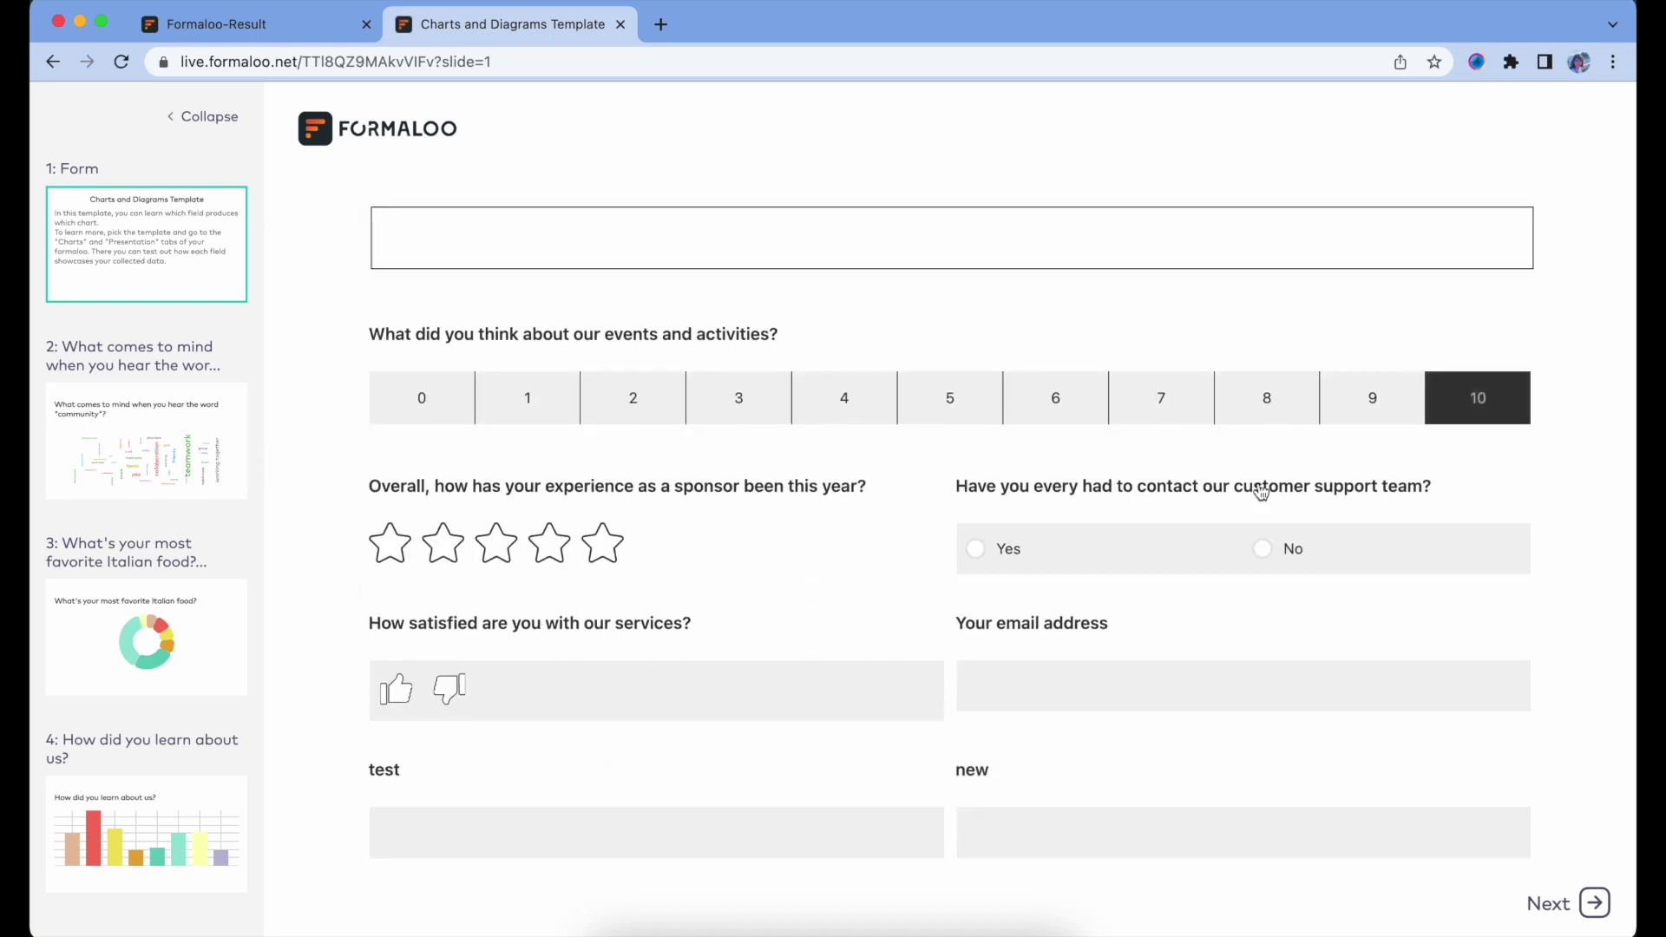
click(397, 689)
scroll(405, 688, down, 4)
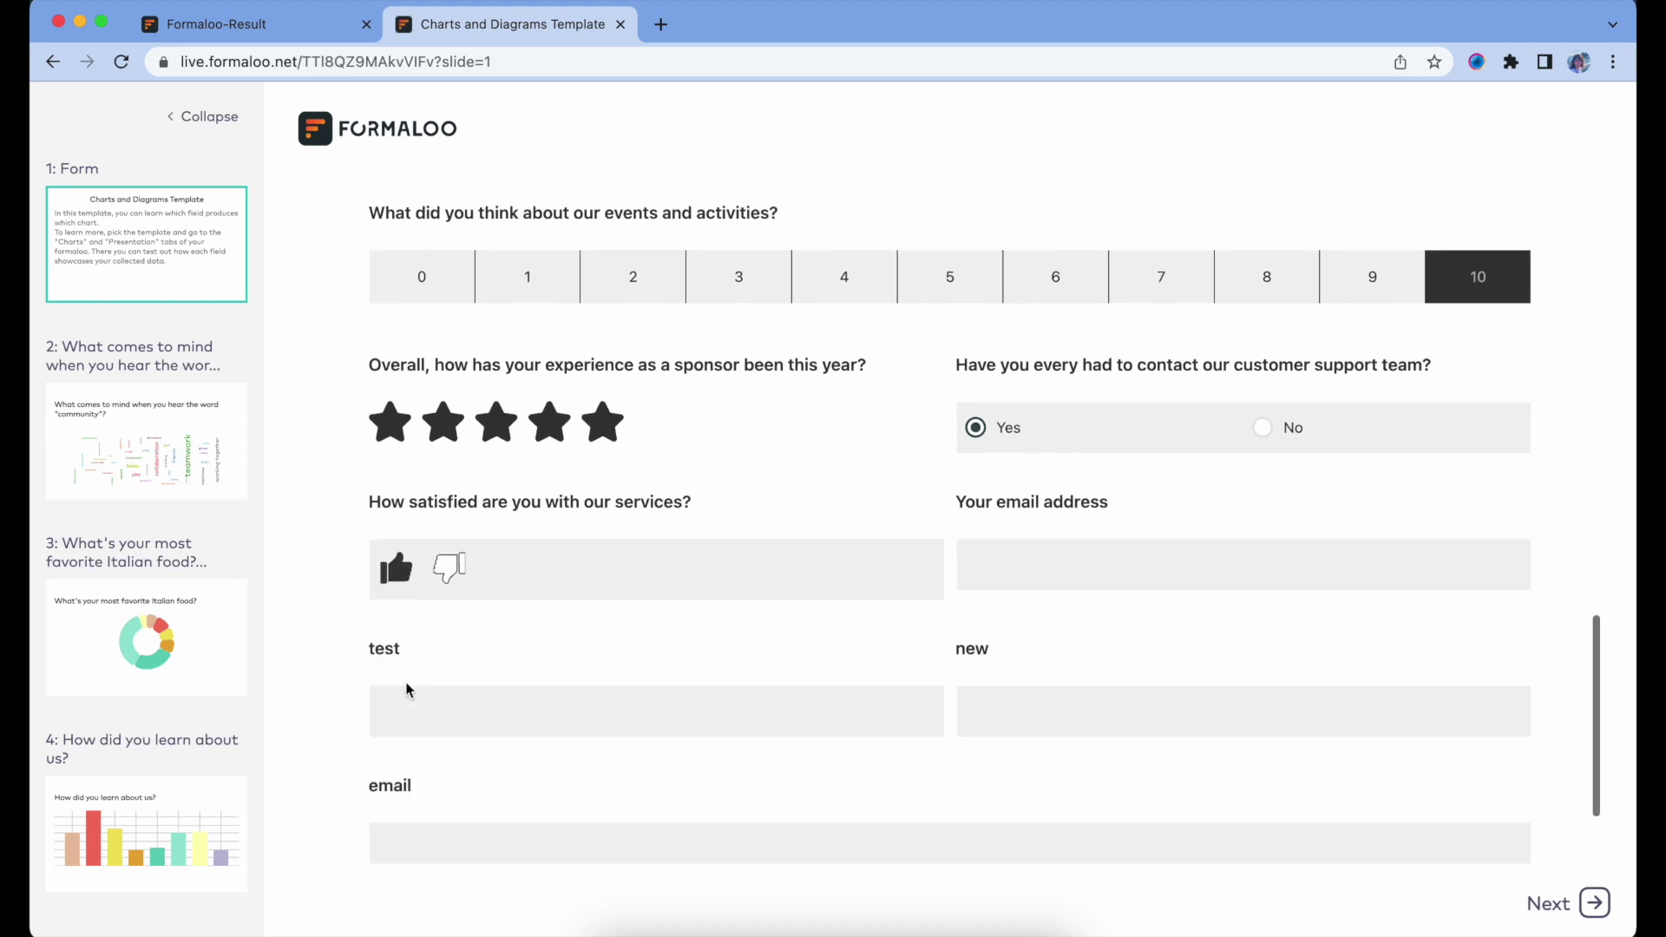
click(923, 804)
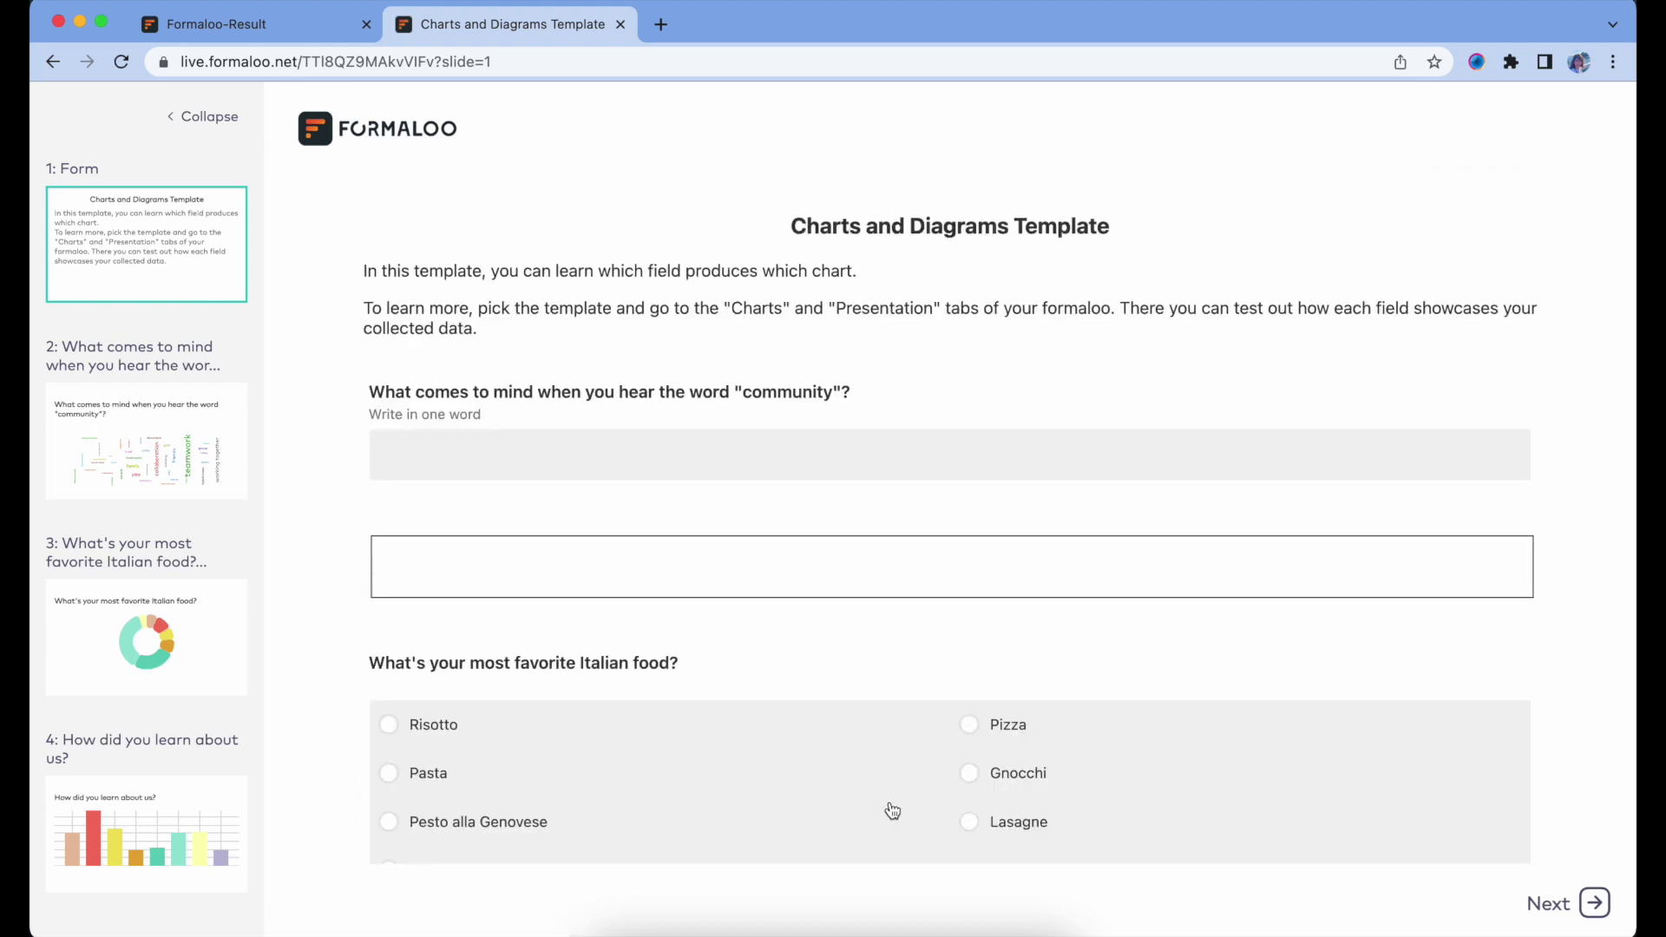
View the Italian food donut, 'How did you learn about us?' and membership length chart slides.
click(198, 627)
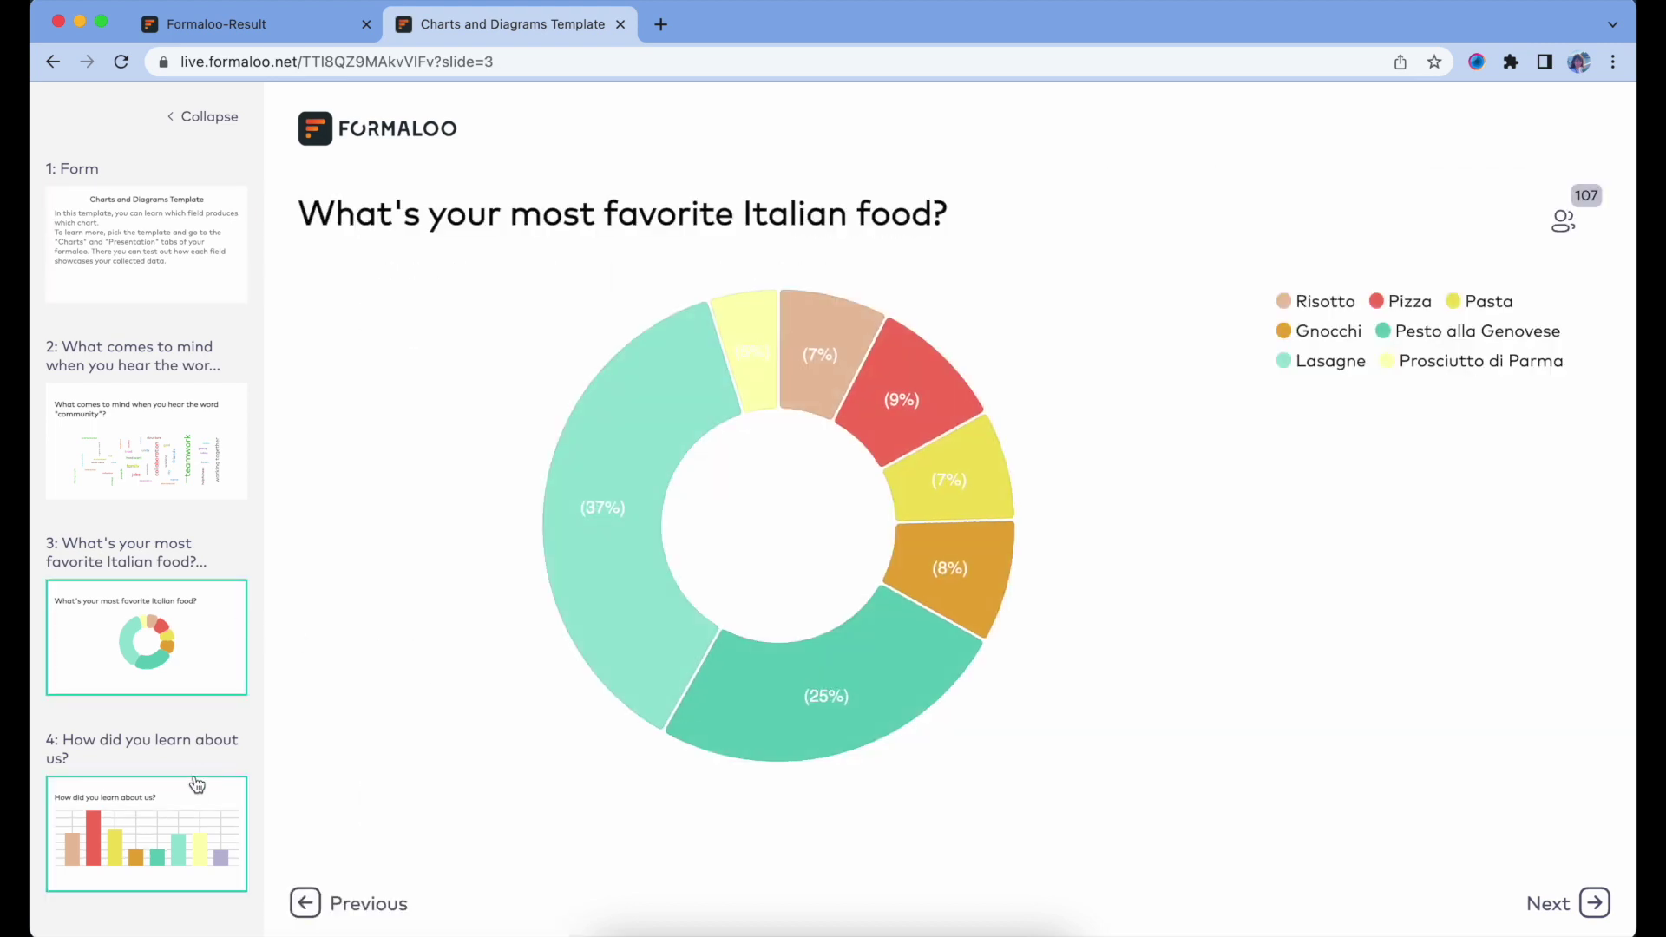
click(194, 789)
scroll(191, 793, down, 3)
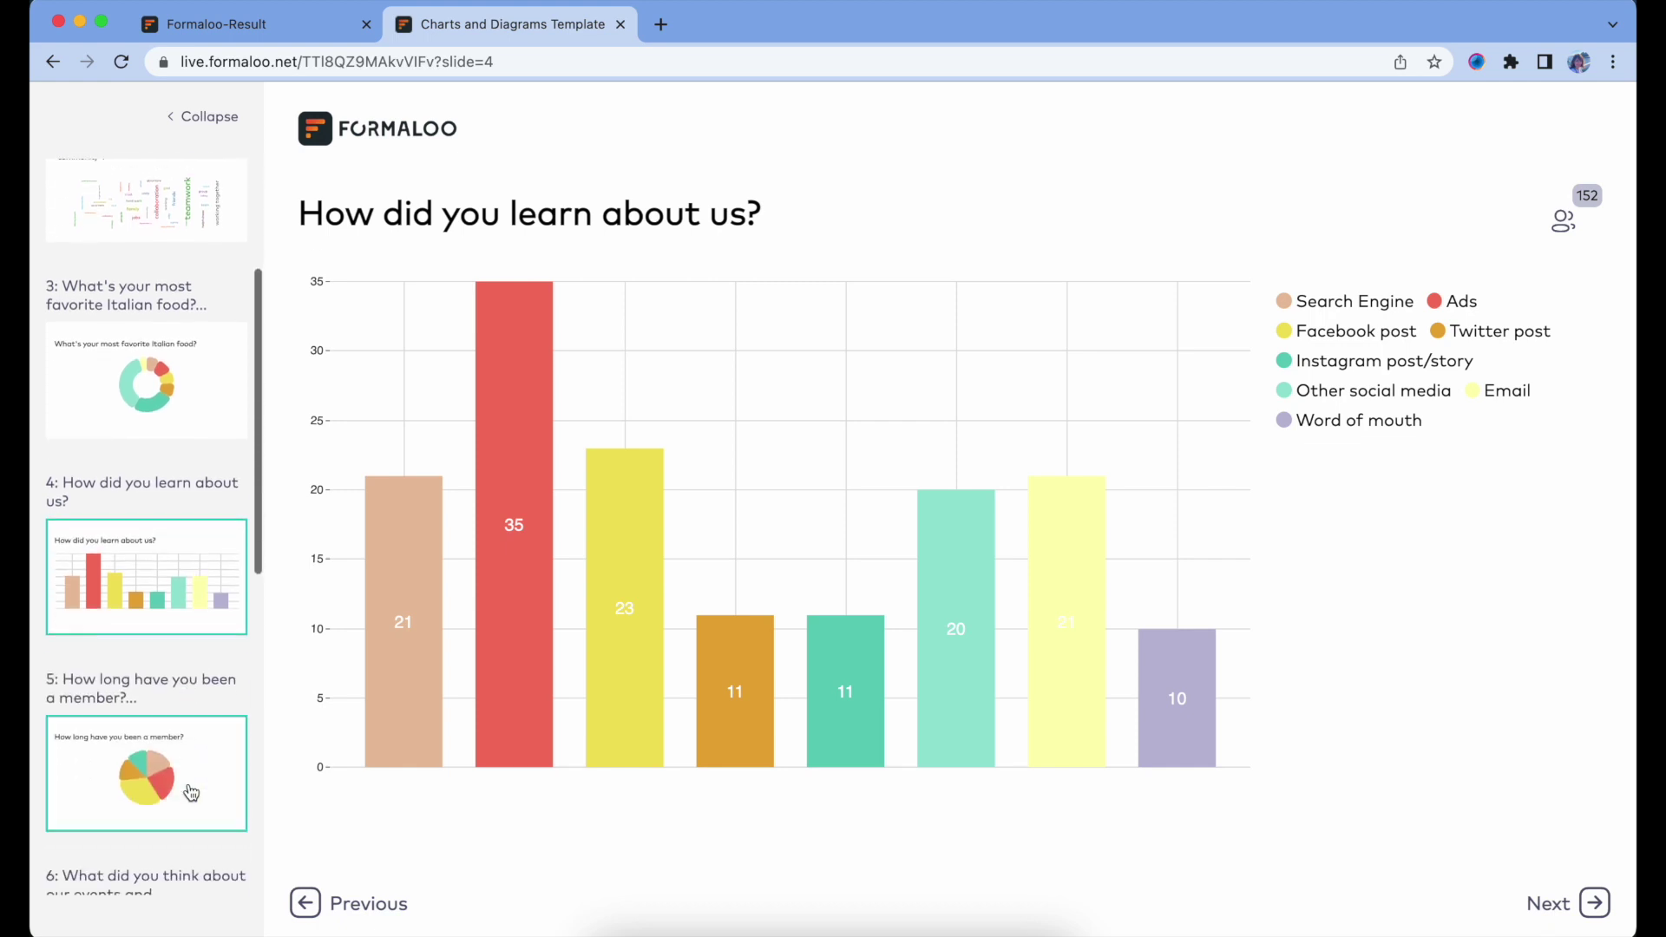
click(191, 792)
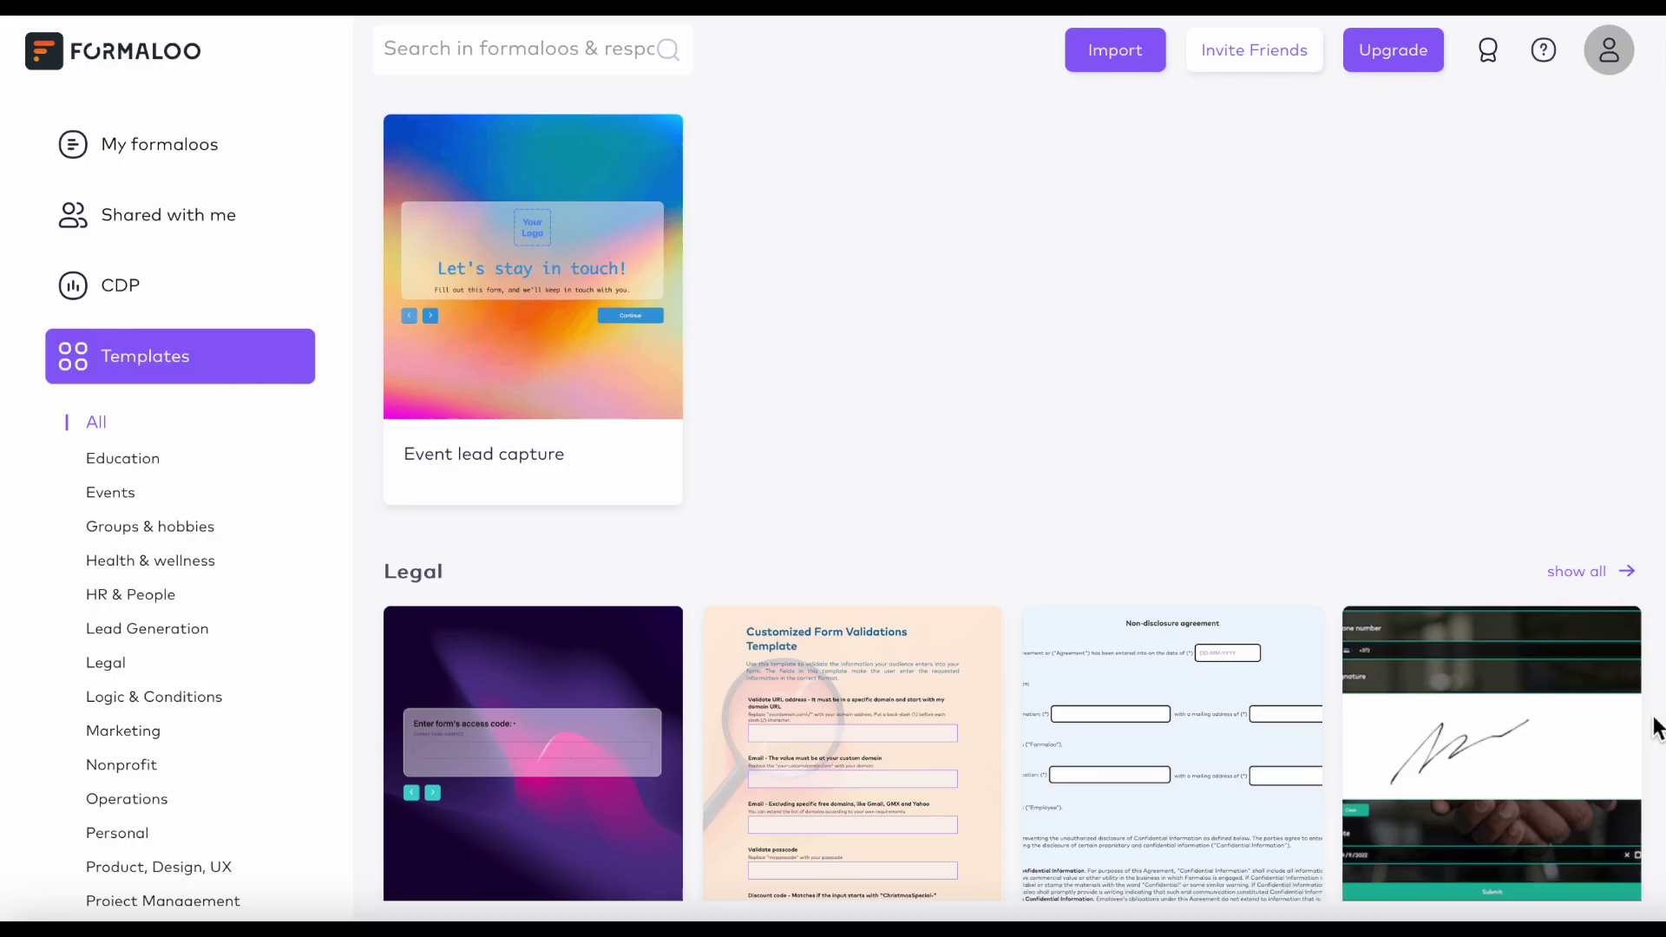
Scroll to the Marketing section, show all its templates, and scroll down to the pagination.
scroll(1656, 727, down, 5)
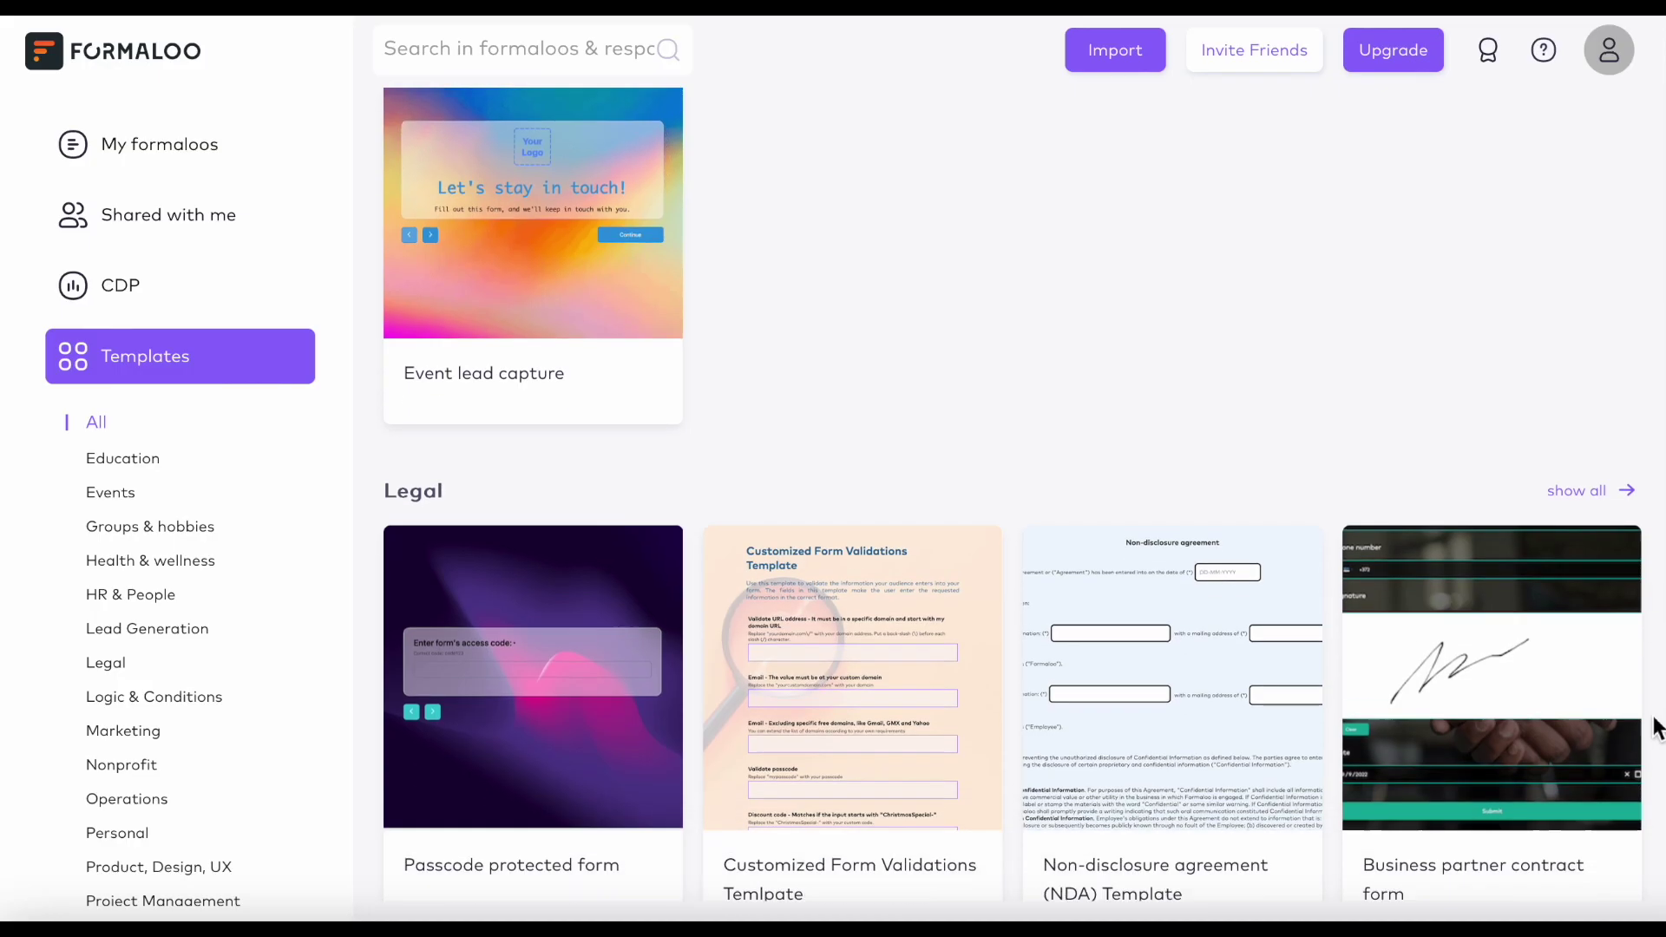
scroll(1656, 727, down, 4)
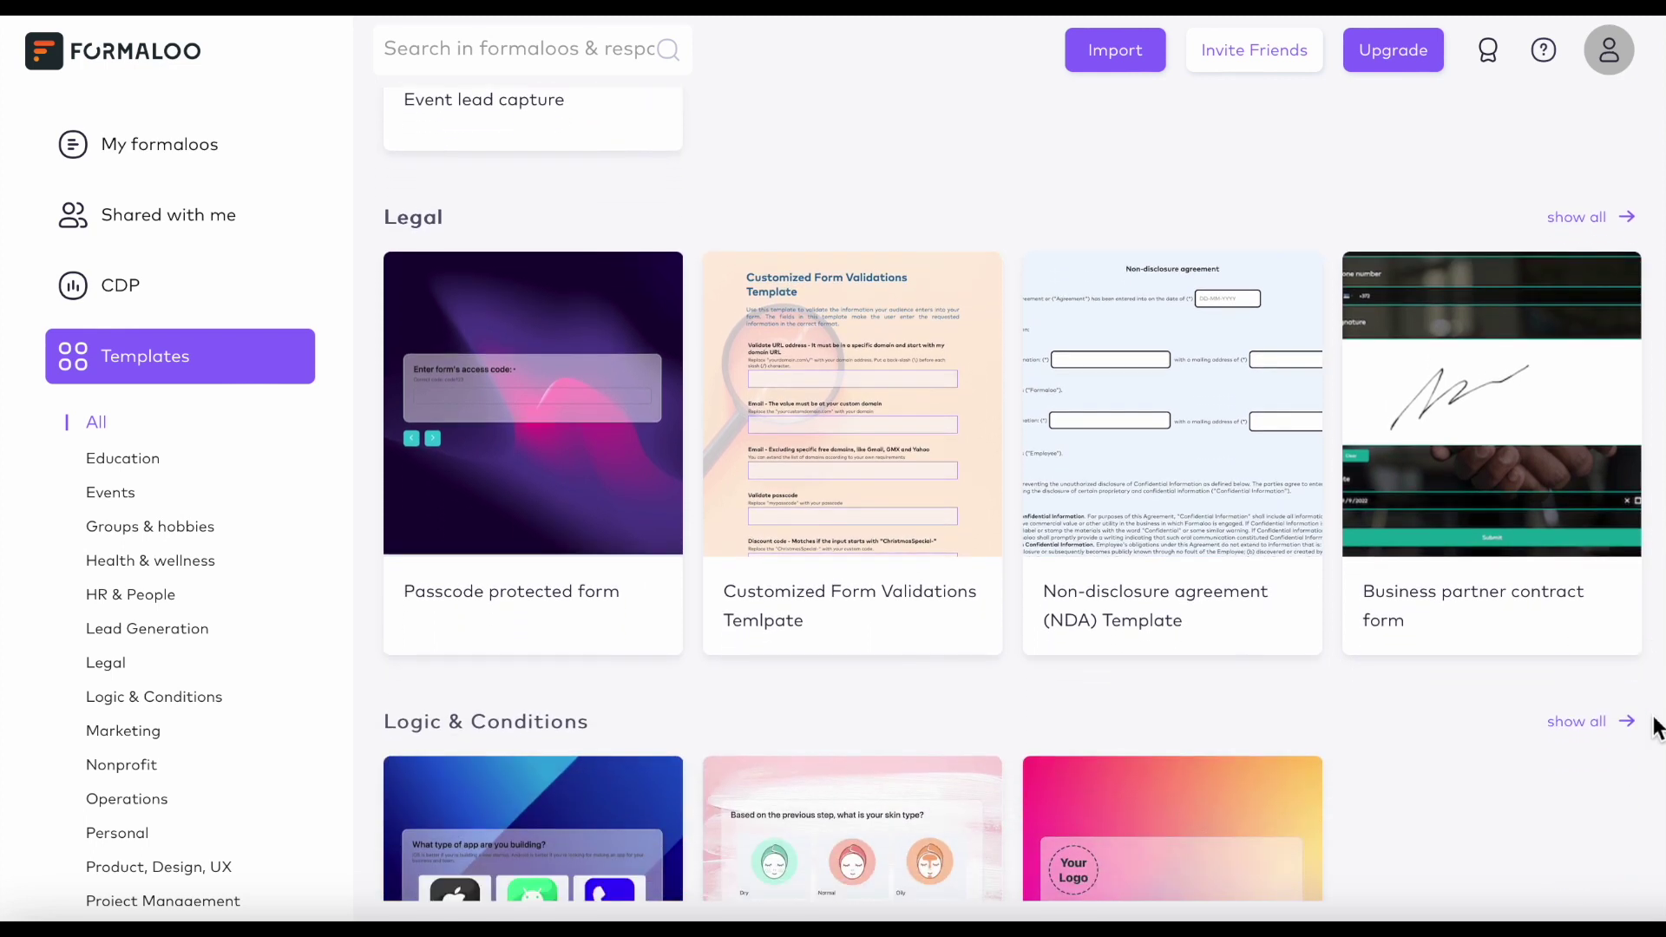
scroll(1656, 727, down, 3)
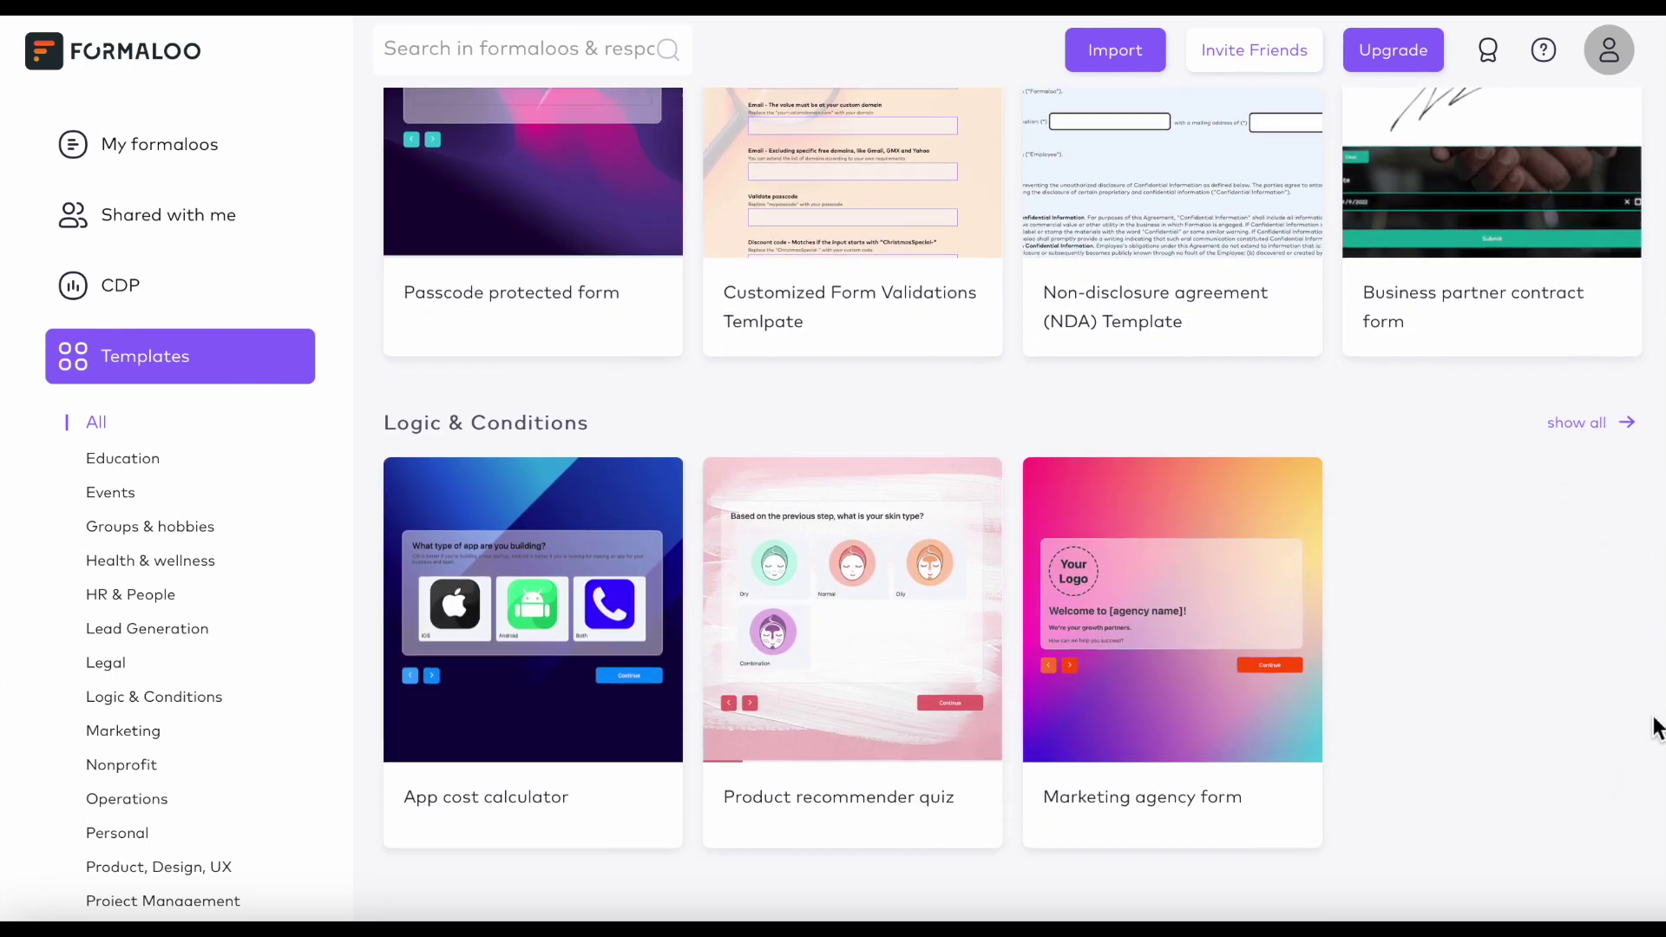
scroll(1656, 727, down, 2)
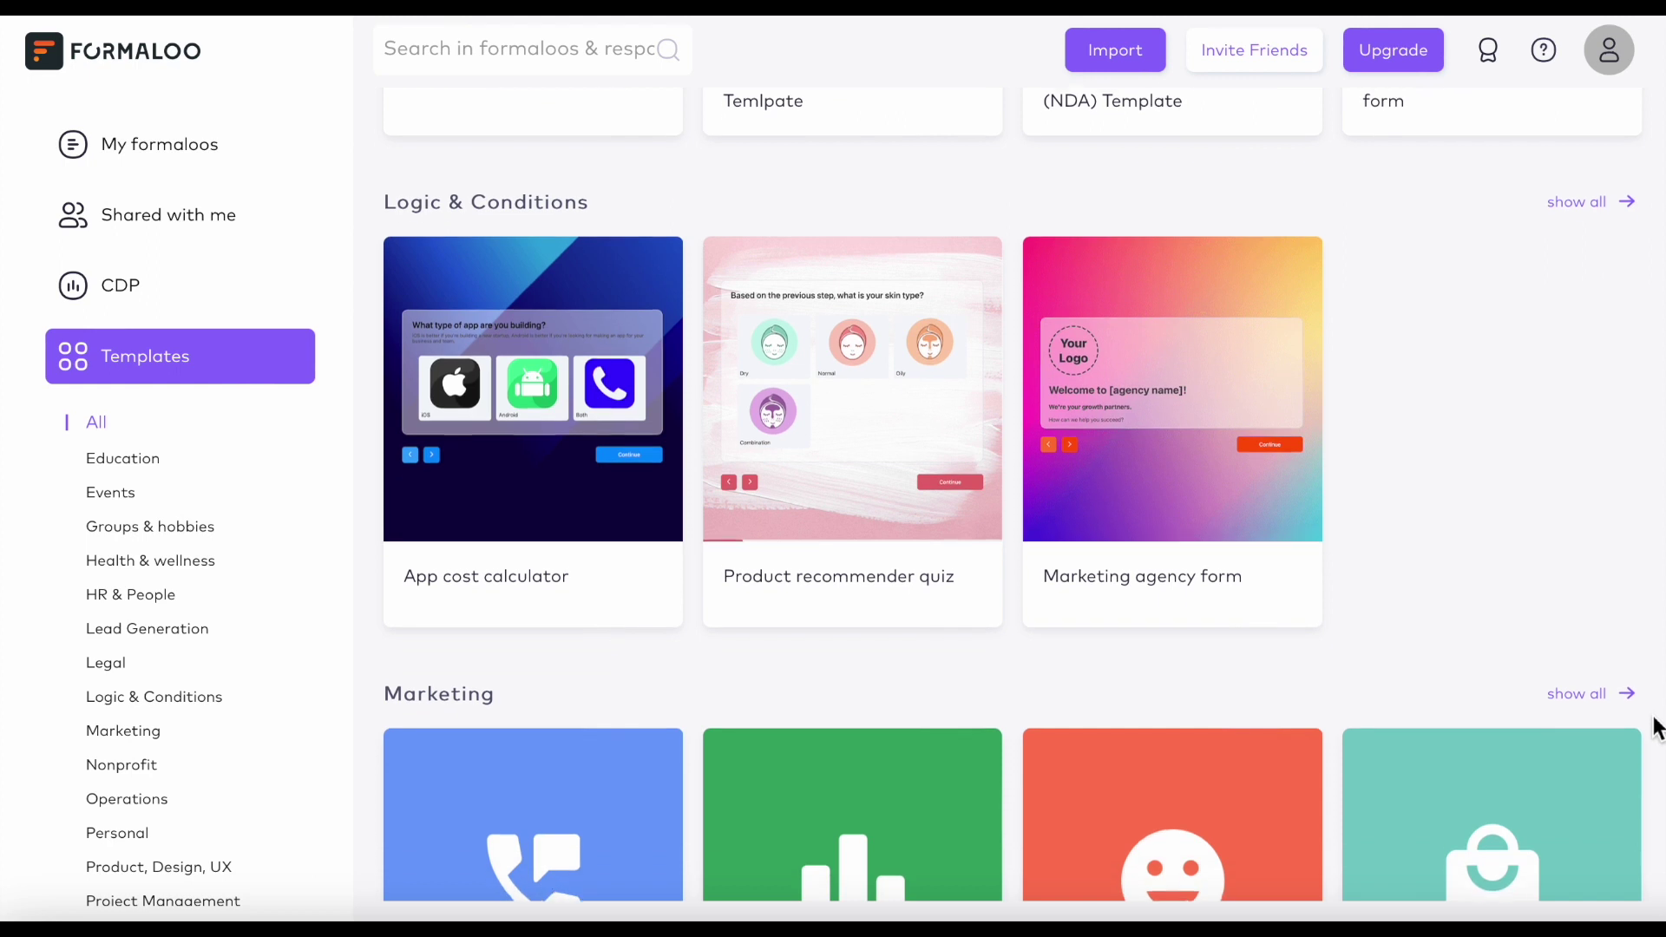
scroll(1656, 727, down, 3)
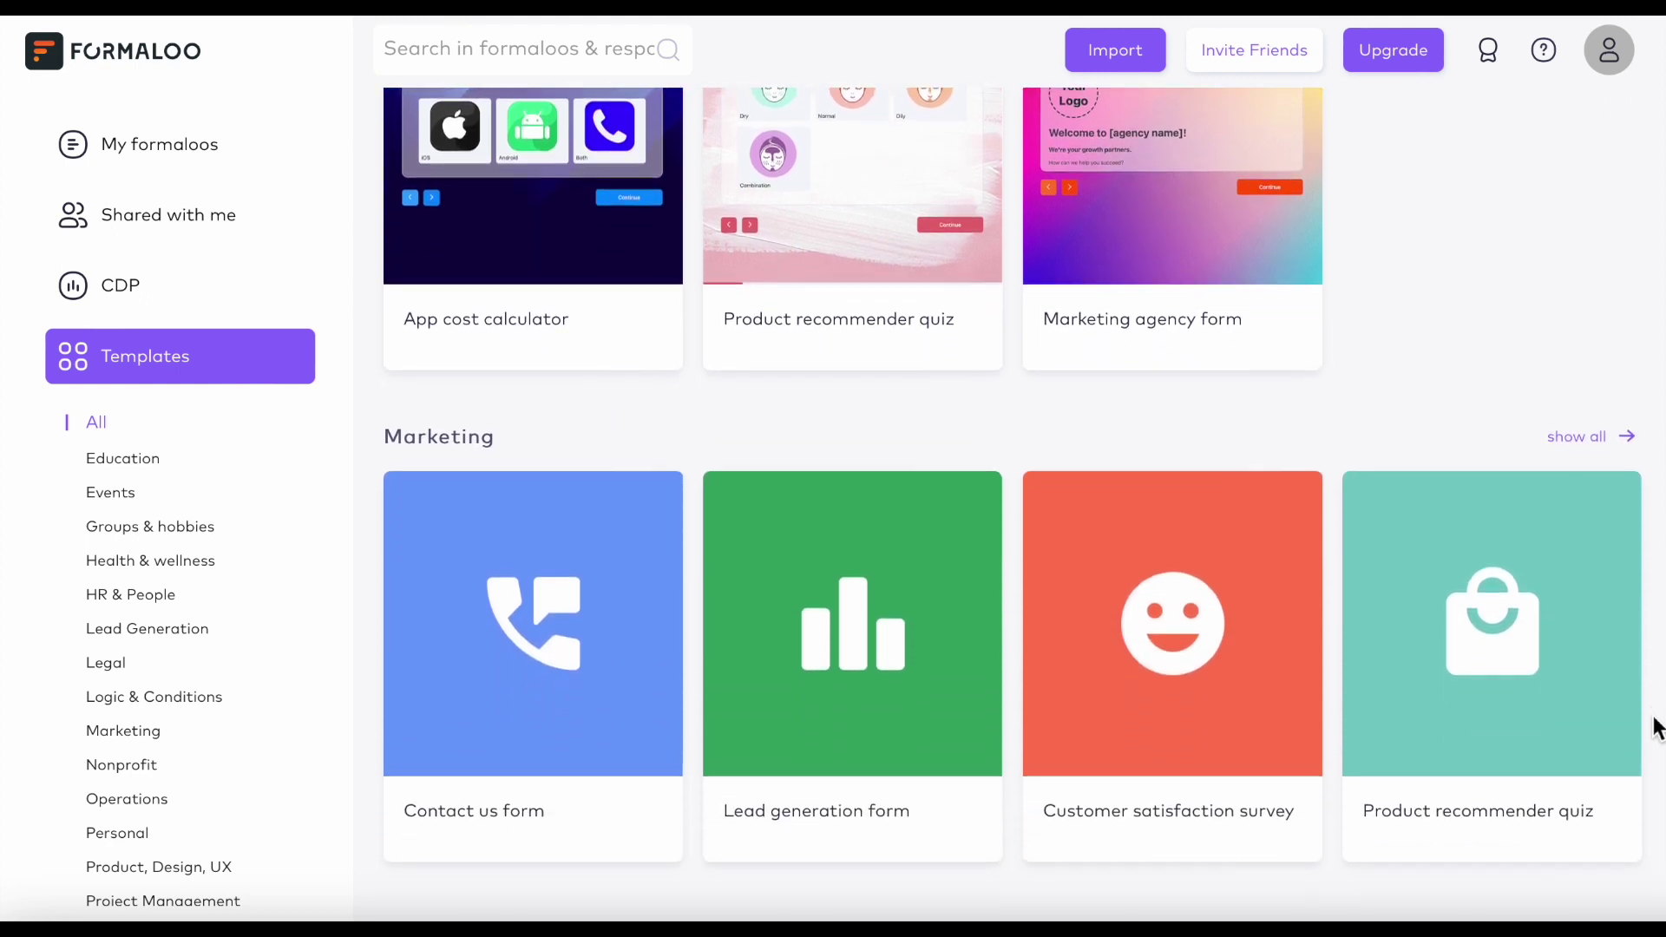
scroll(1656, 727, down, 1)
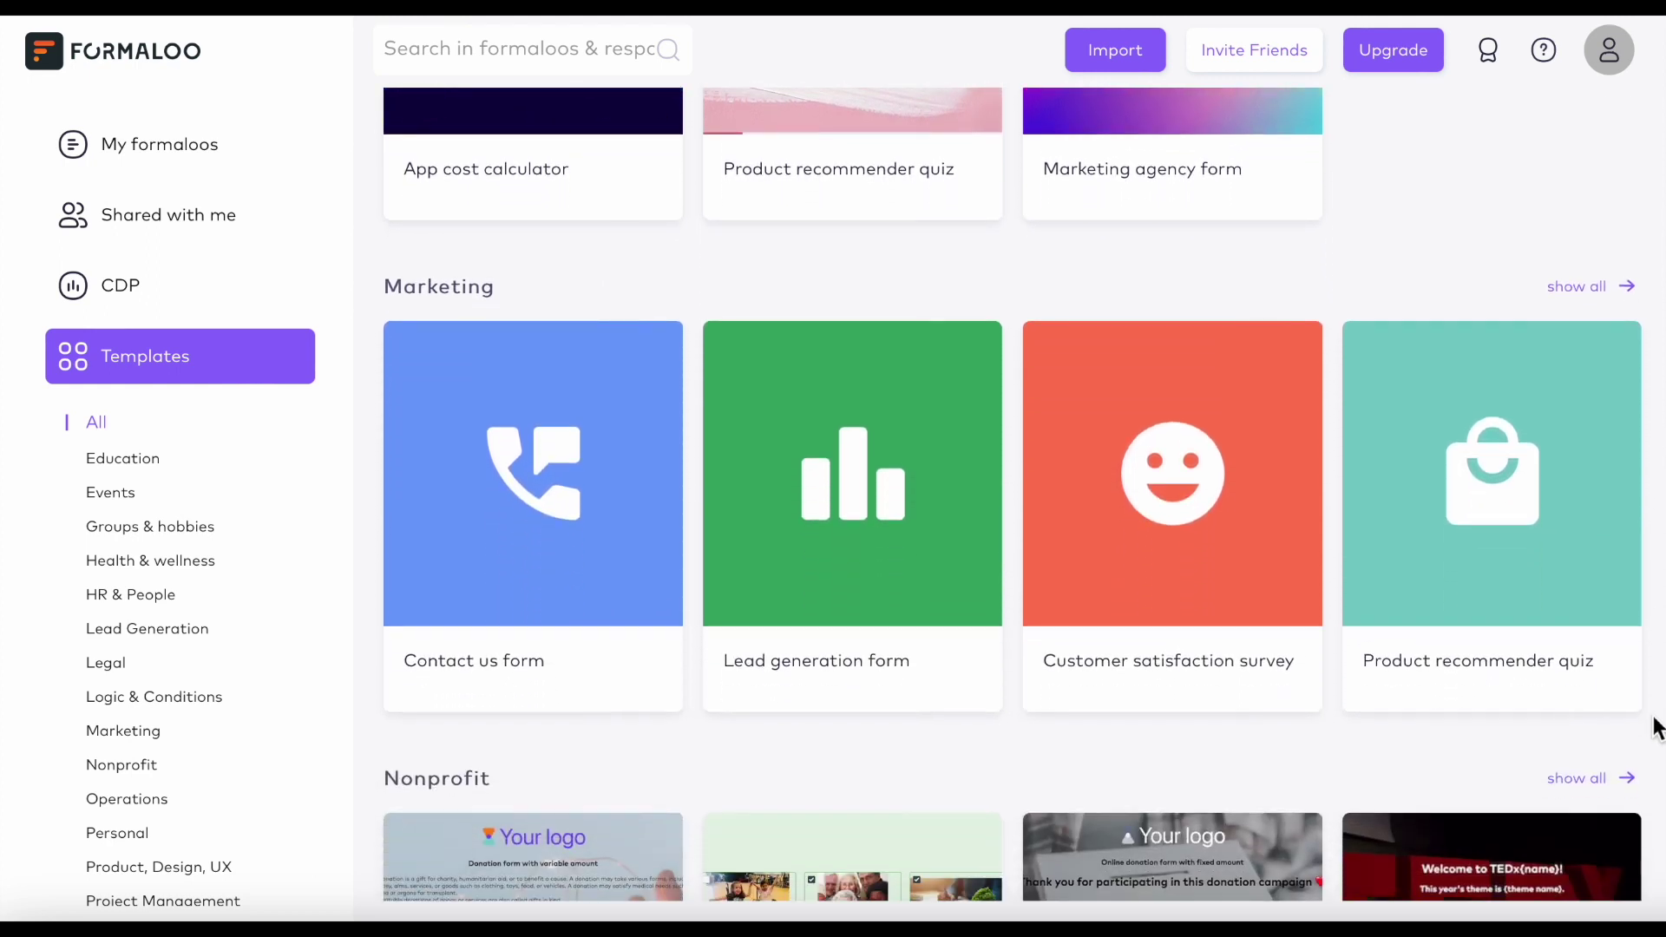
click(1626, 288)
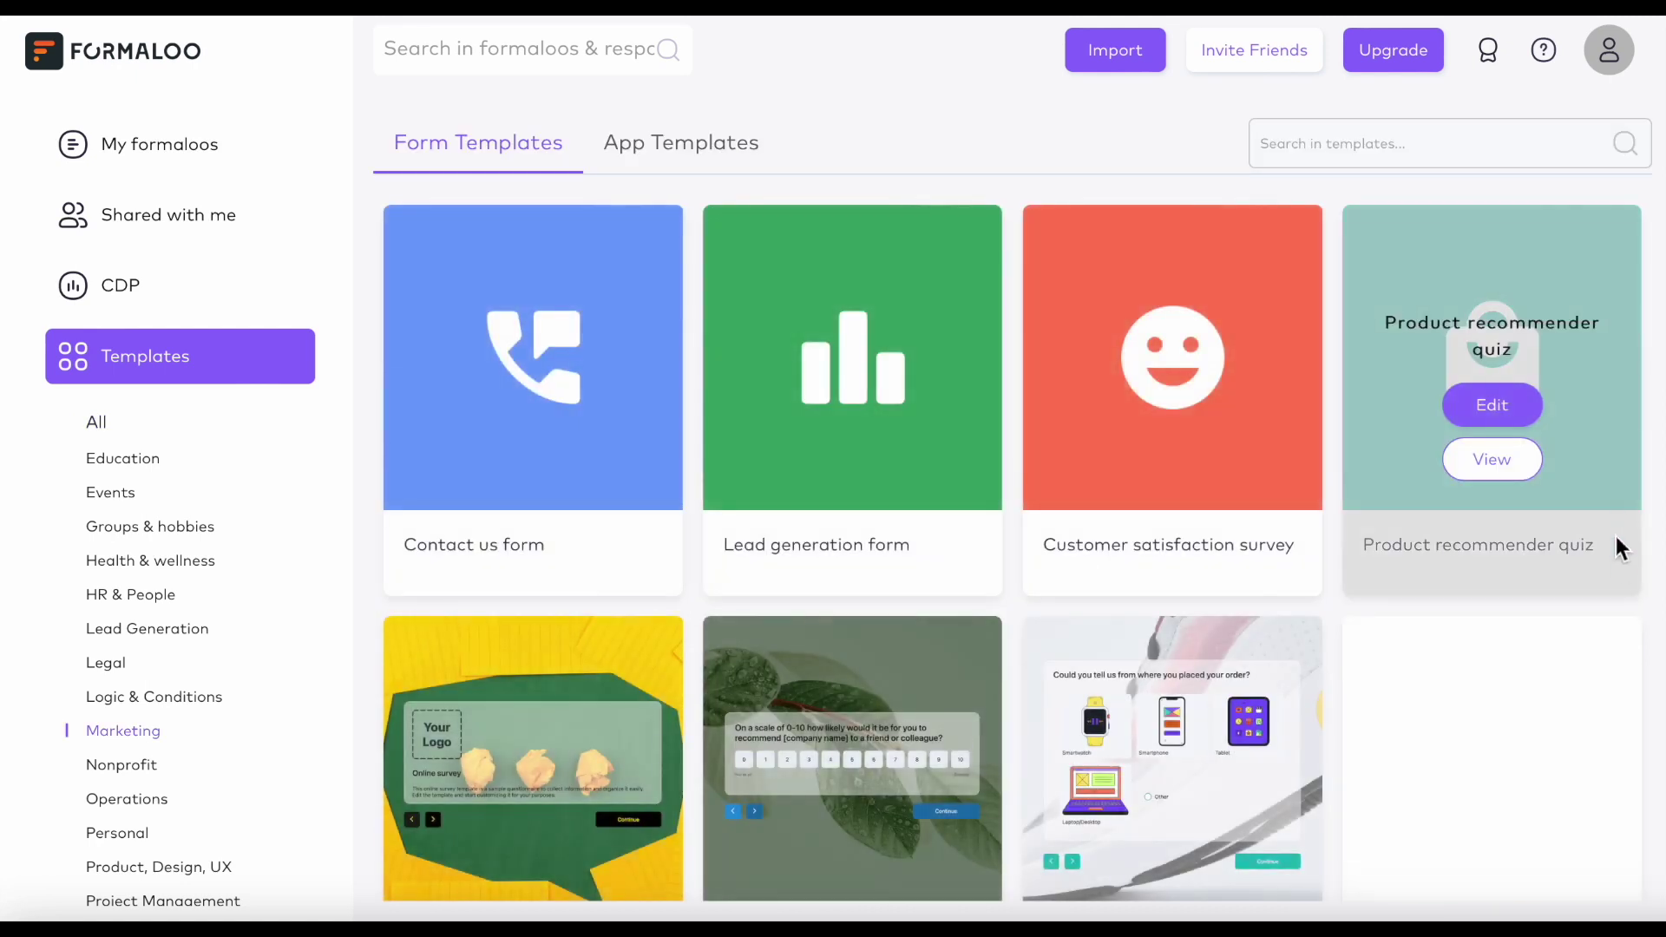
scroll(1619, 548, down, 3)
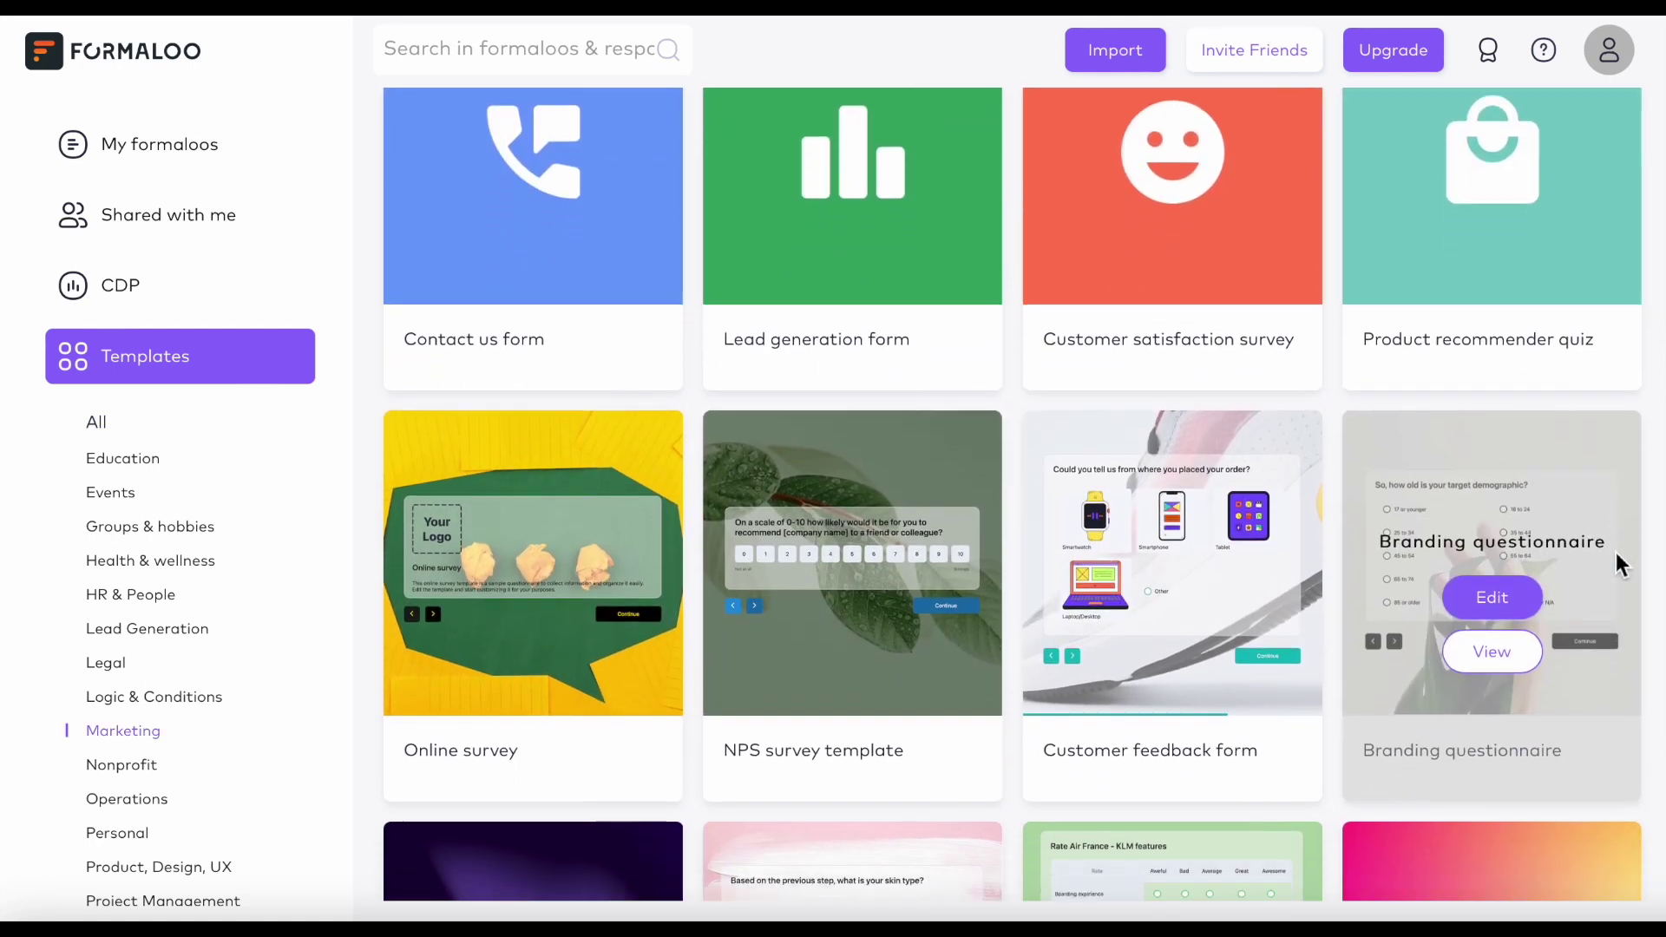
scroll(1619, 564, down, 2)
scroll(1619, 565, down, 2)
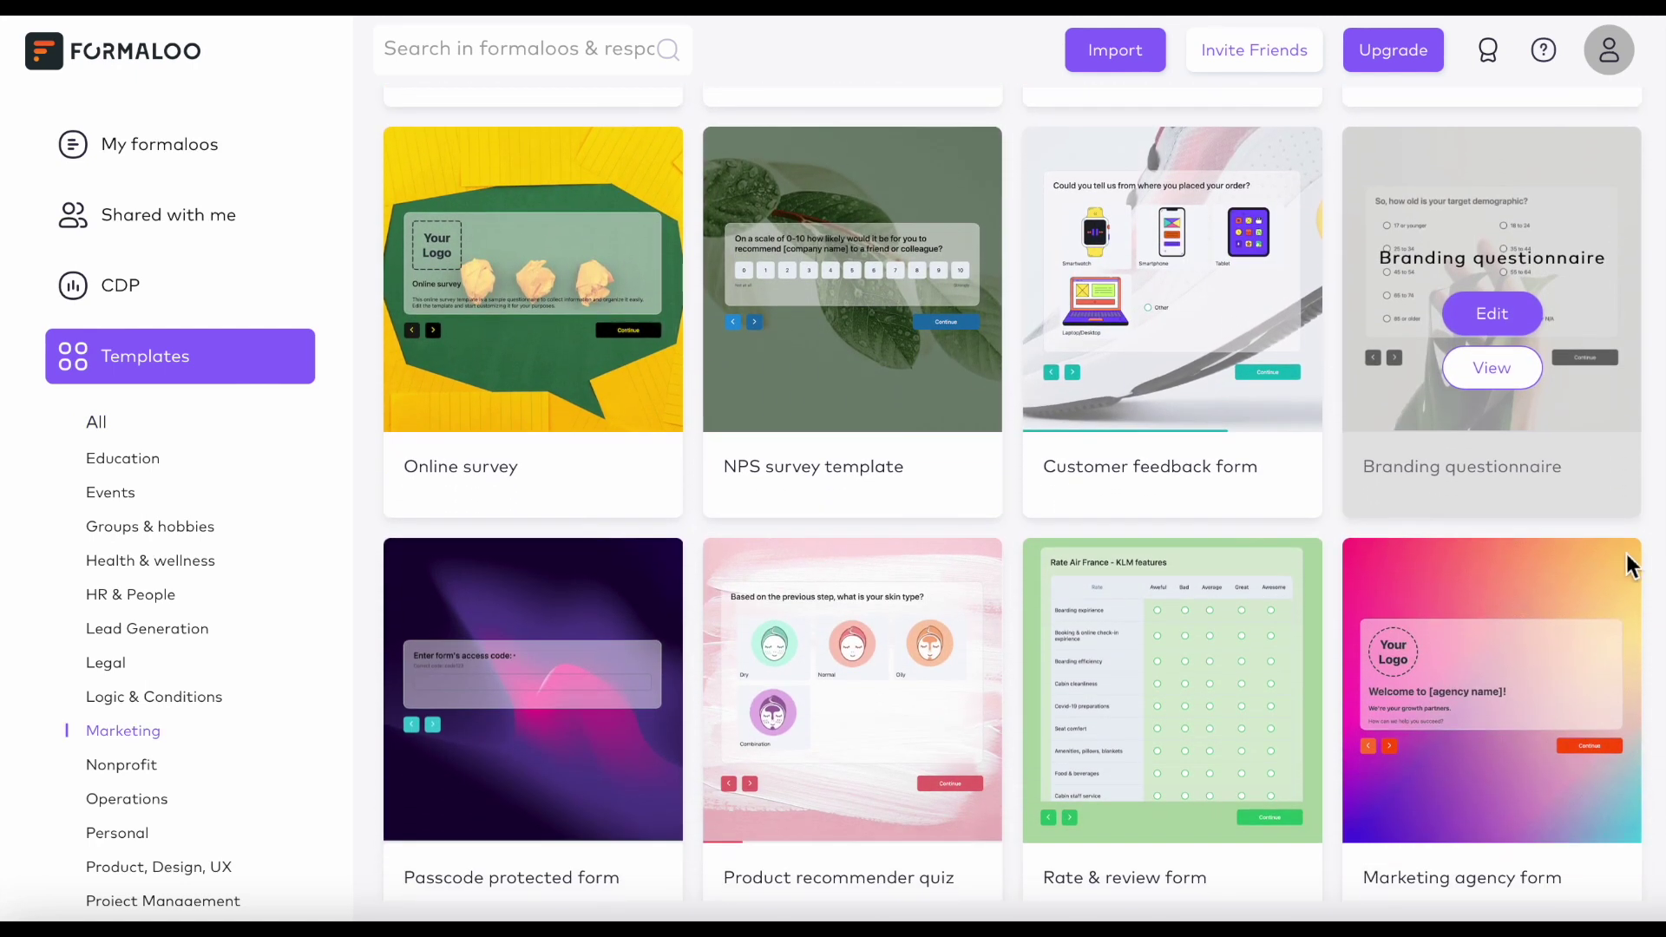
scroll(1641, 569, down, 2)
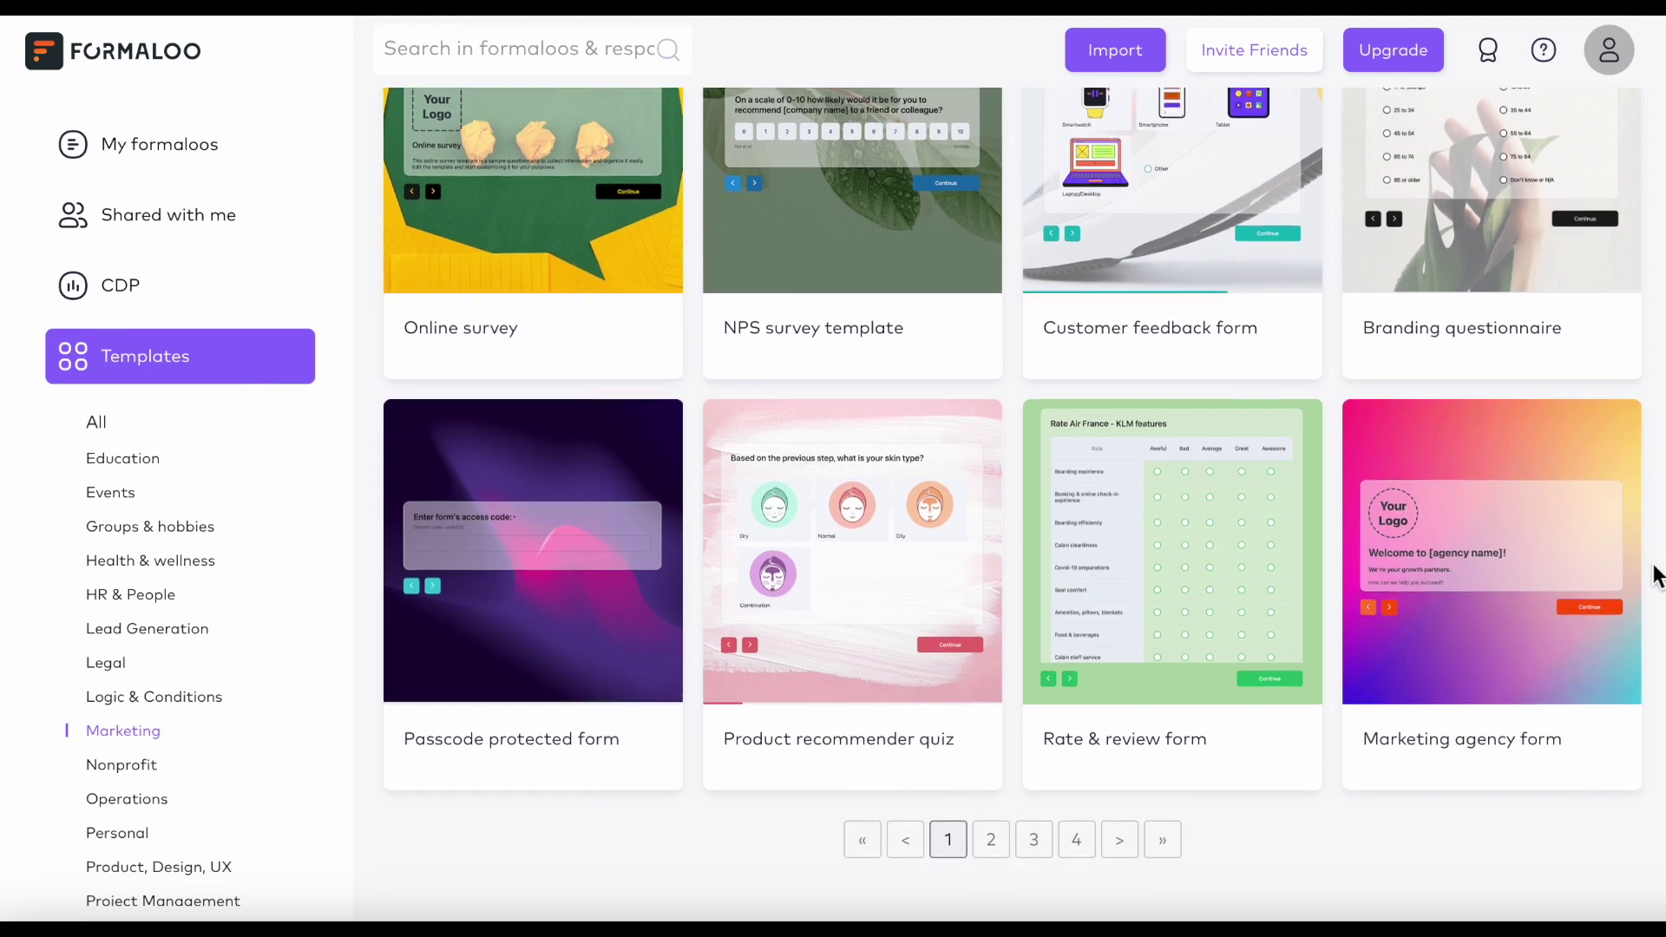